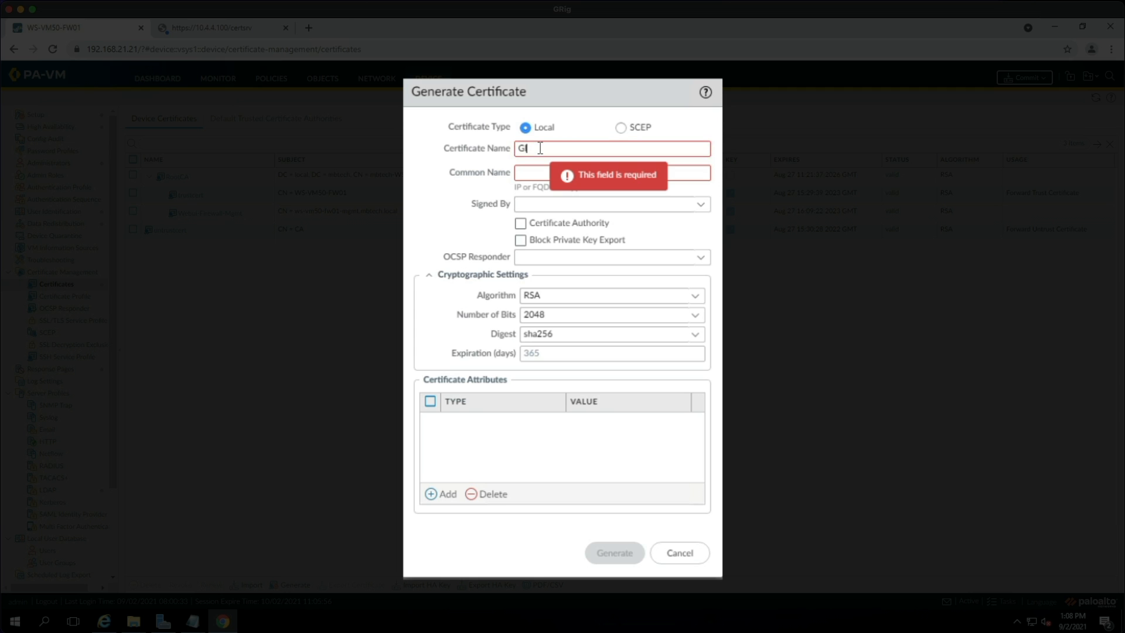
Generate certificate GlobalProtect-GW-Portal for common name 192.168.21.250, signed by External Authority (CSR).
text(balIProtect-GW-Portal)
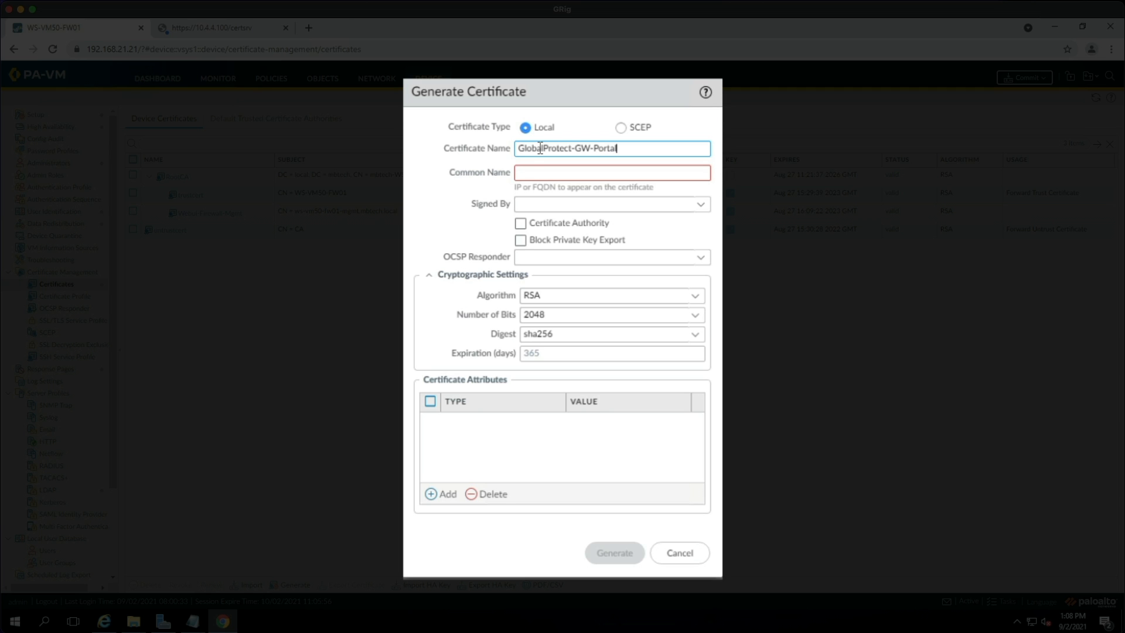
click(564, 170)
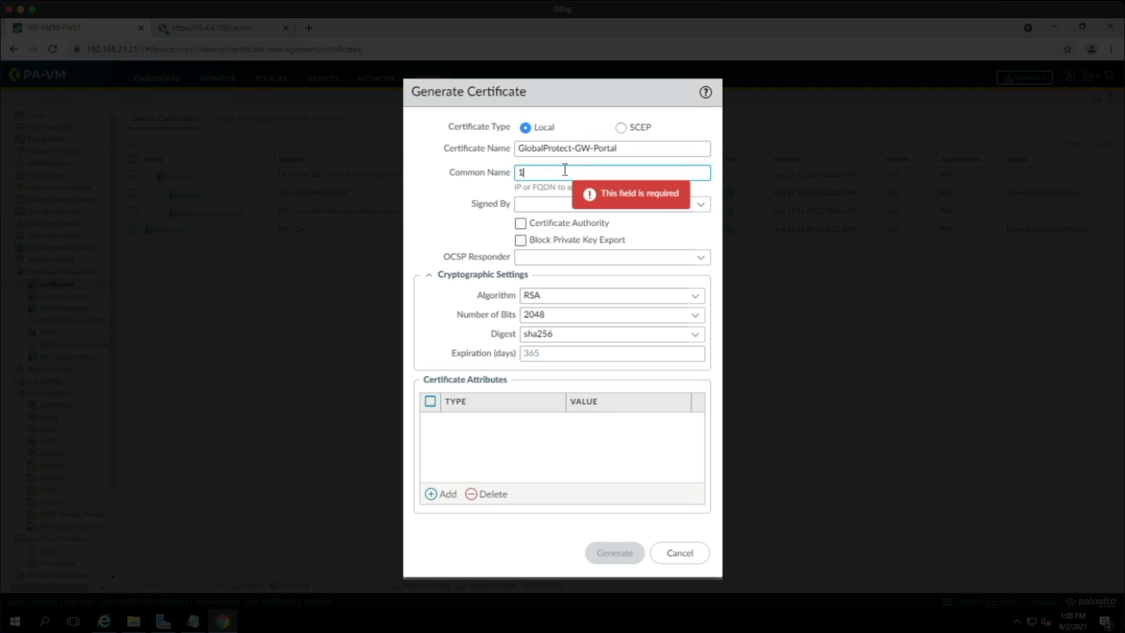
text(192.168)
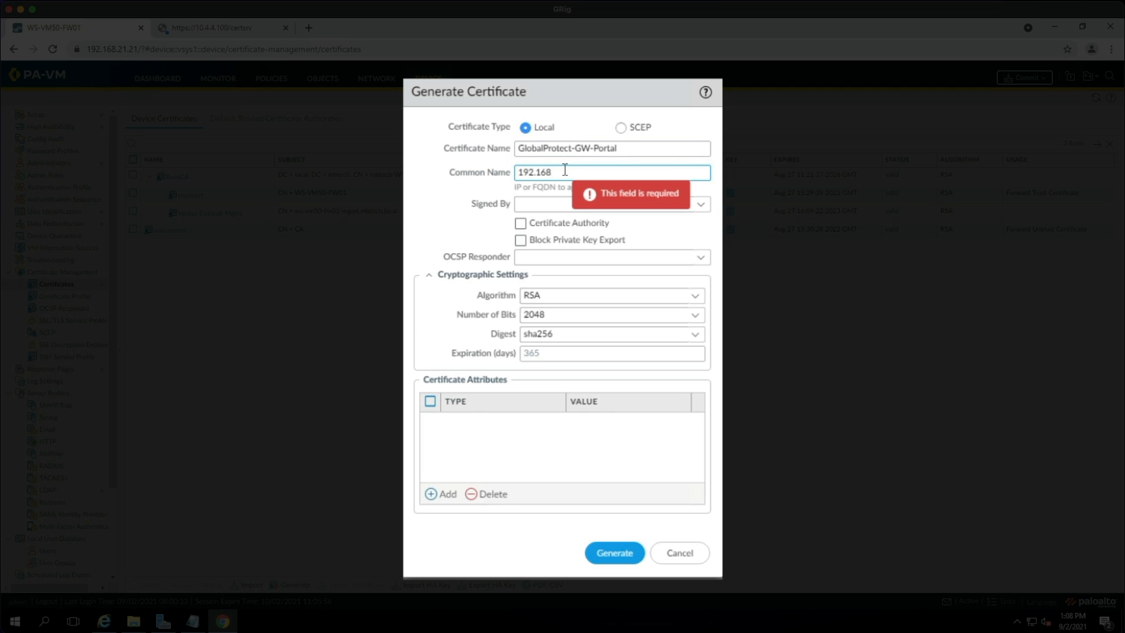
text(.21.250)
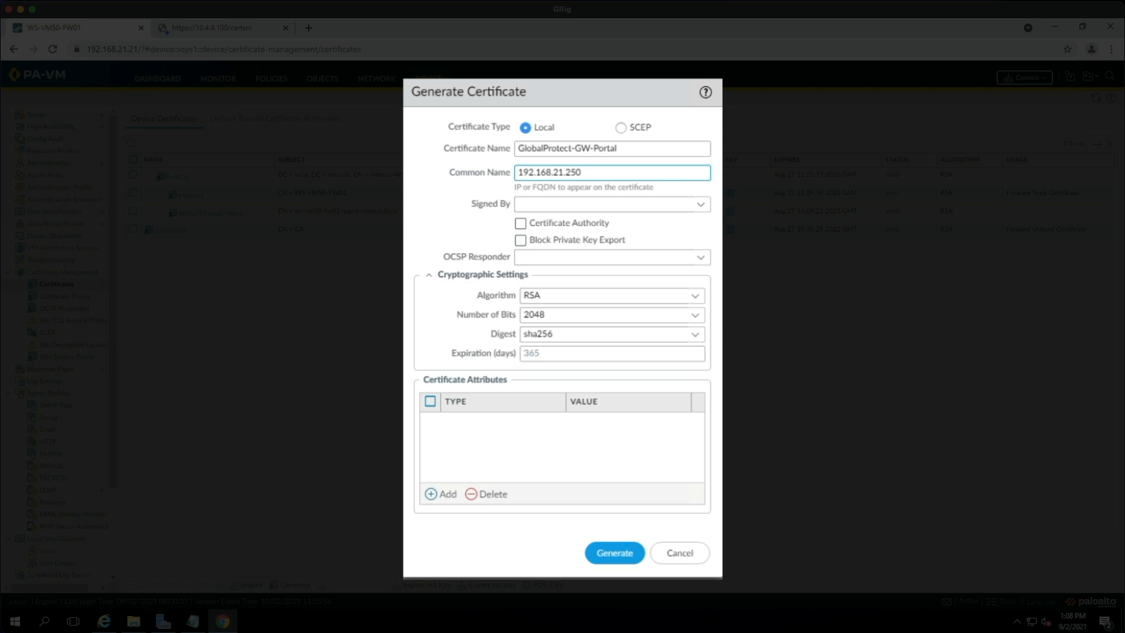
click(706, 205)
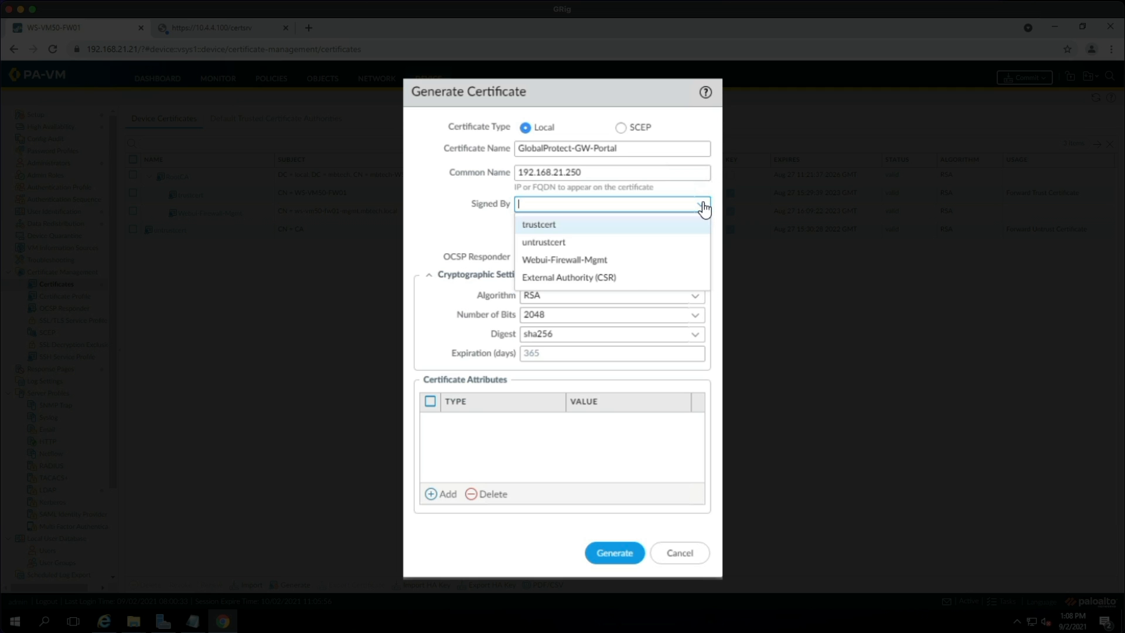
click(613, 277)
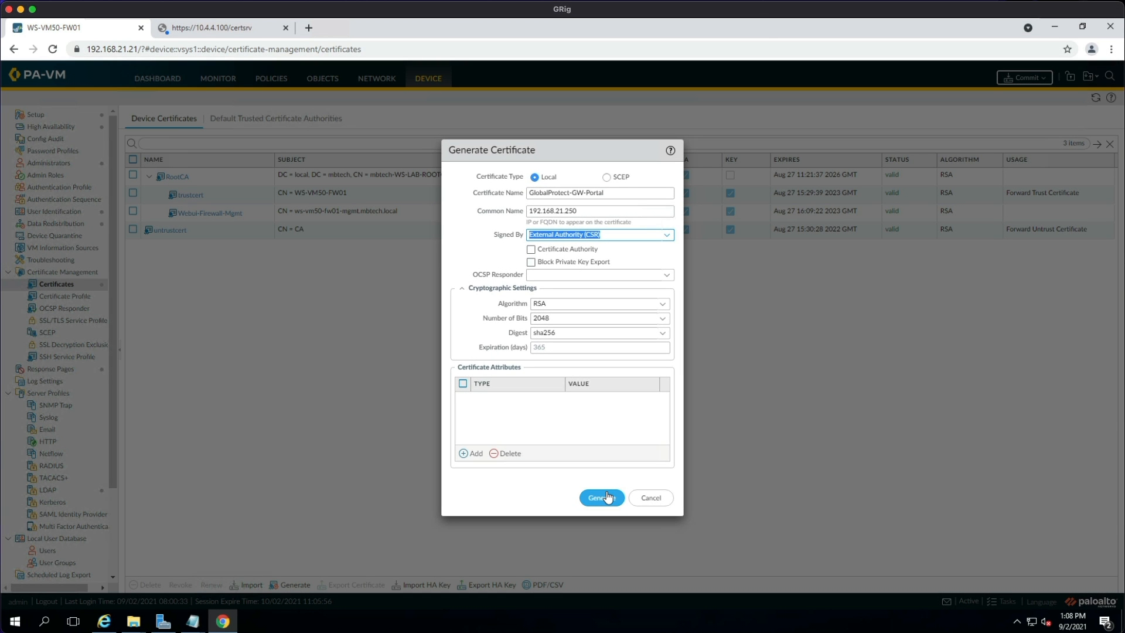
click(603, 497)
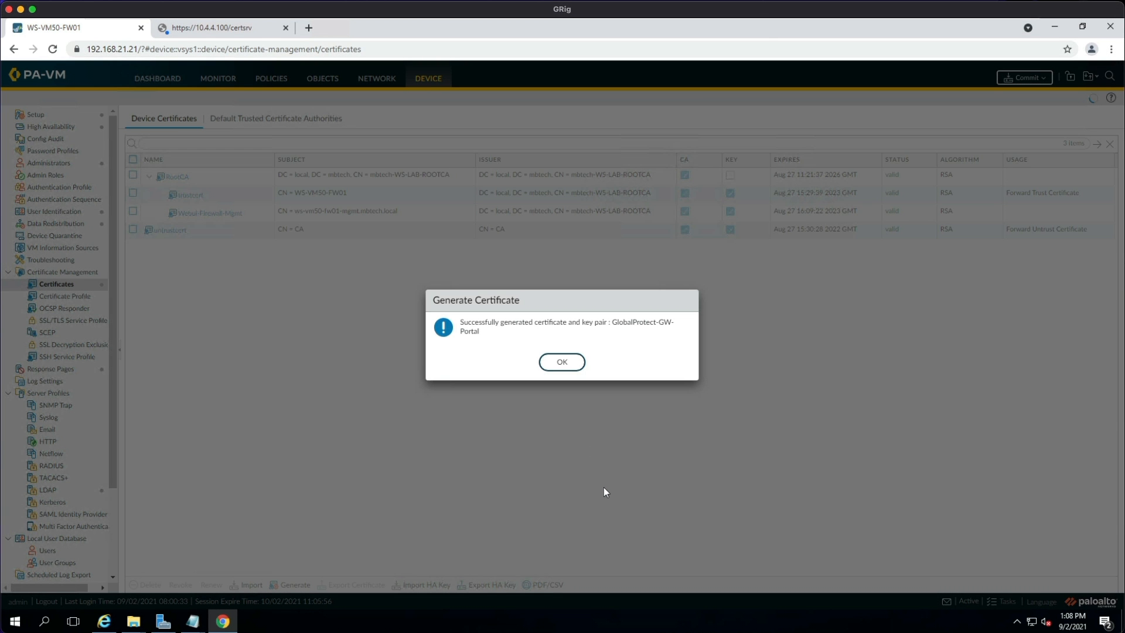
Export the pending GlobalProtect-GW-Portal signing request as a .csr file and open it.
key(Return)
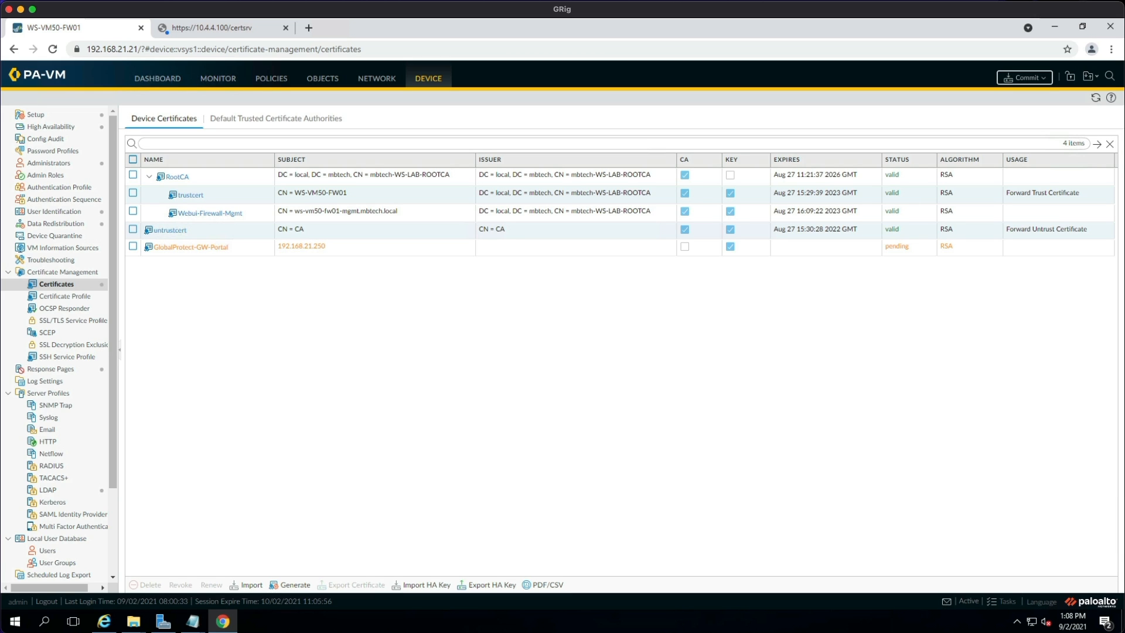
click(133, 246)
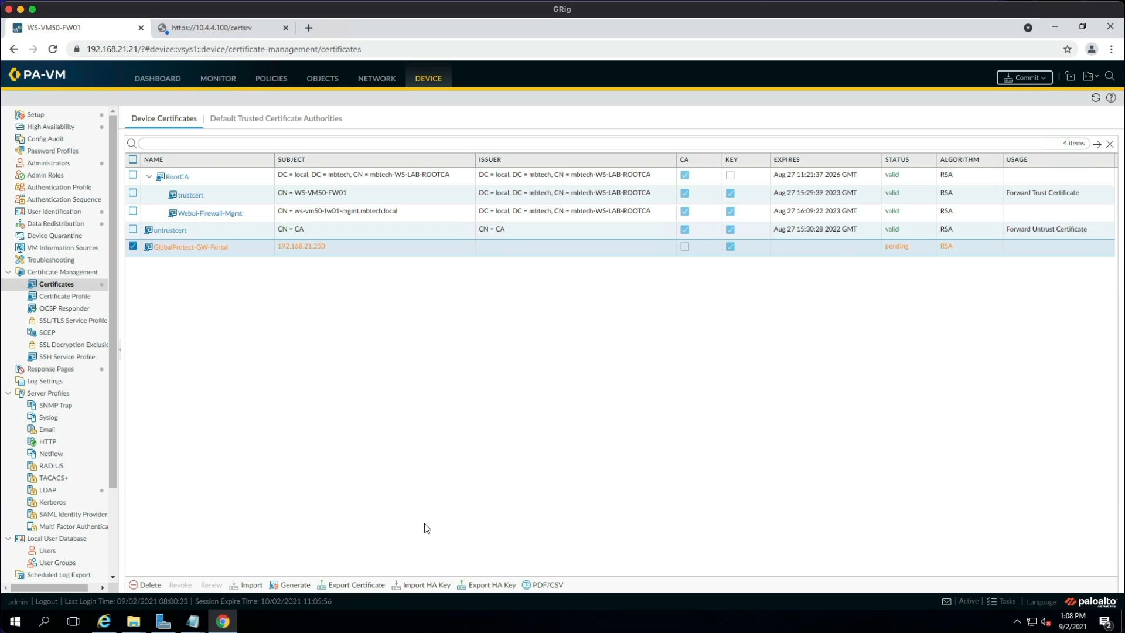
click(360, 584)
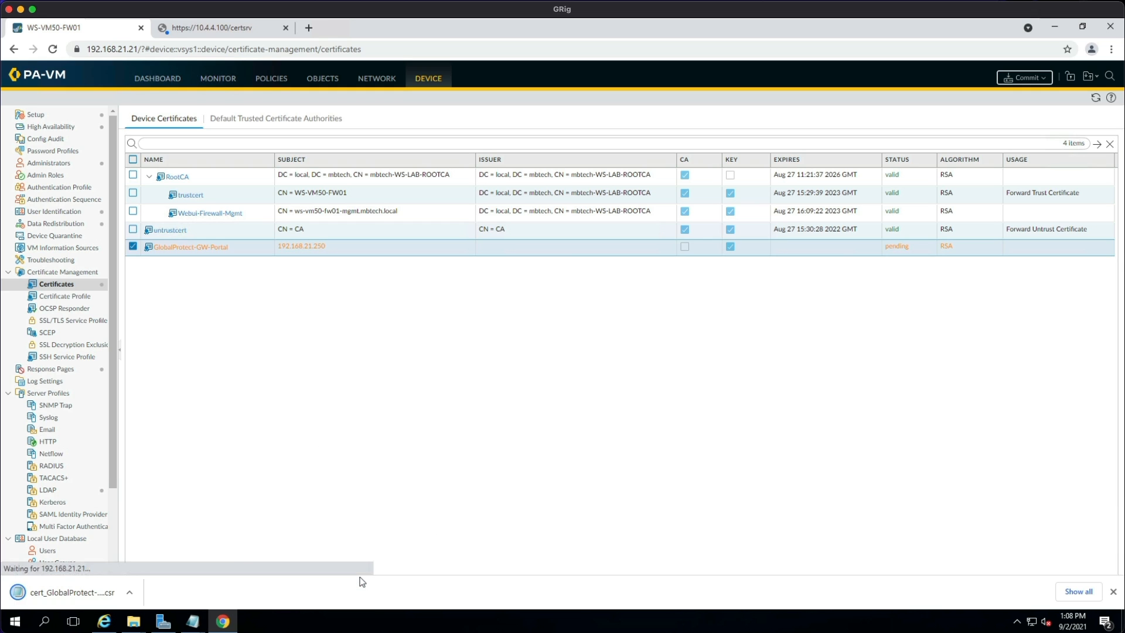
click(89, 593)
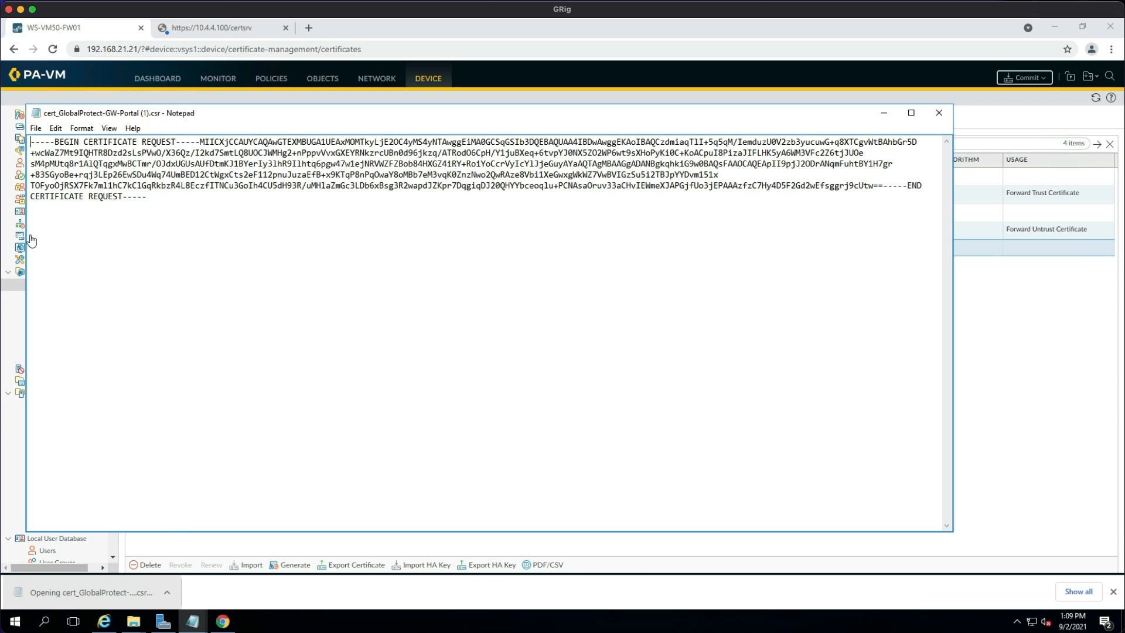
Copy the entire CSR text from Notepad.
key(ctrl+a)
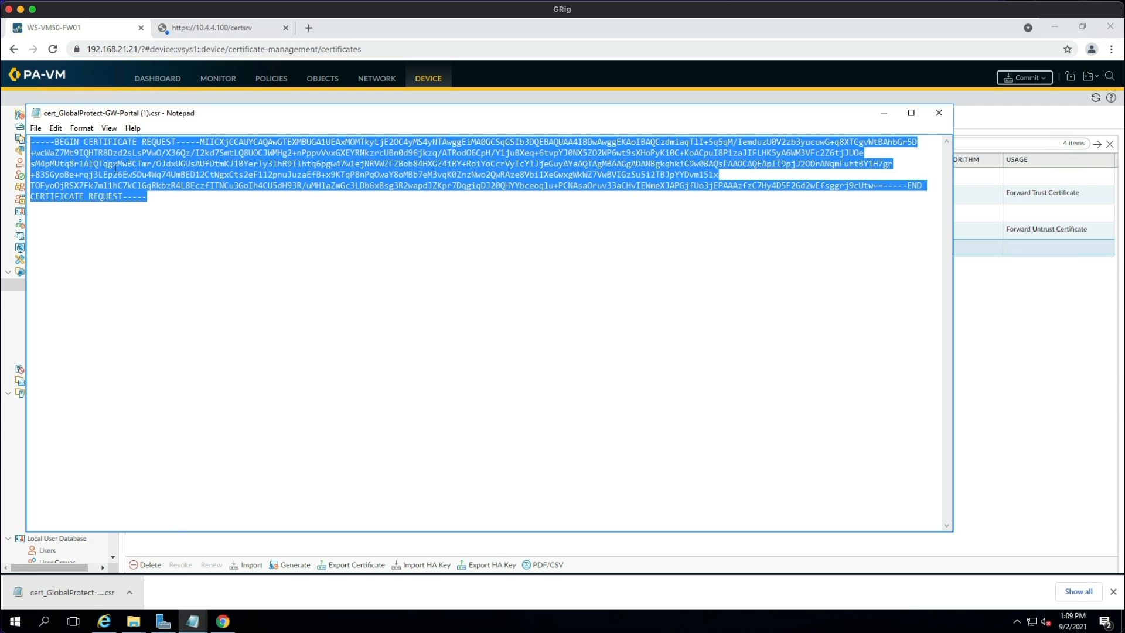
right_click(111, 167)
click(153, 202)
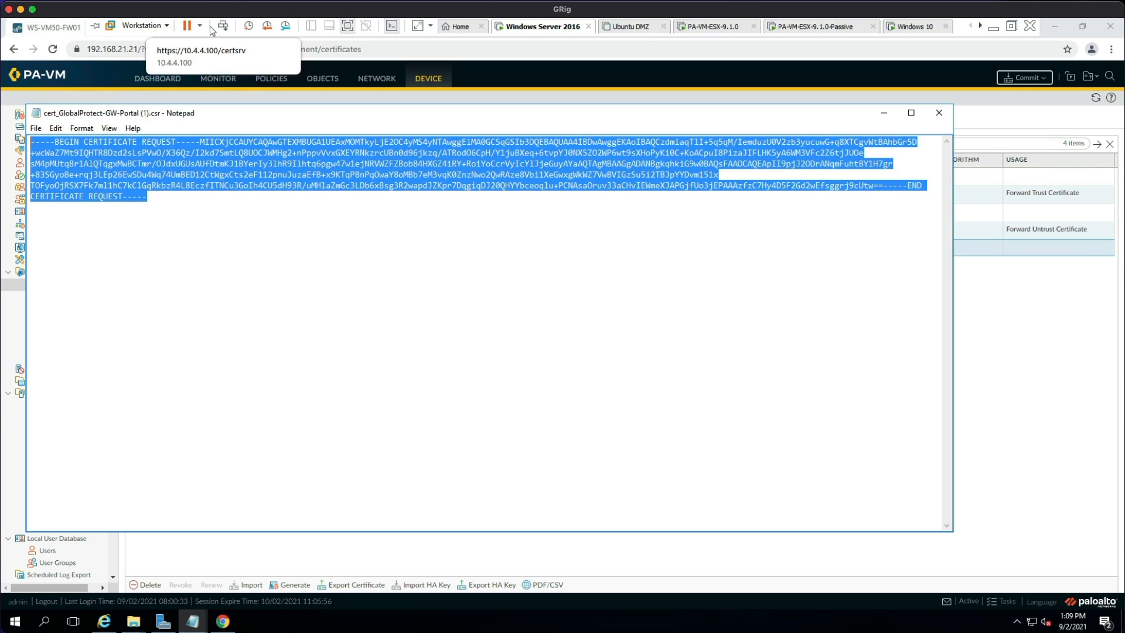
Sign in to the certsrv enrollment site with the administrator account and password.
click(232, 28)
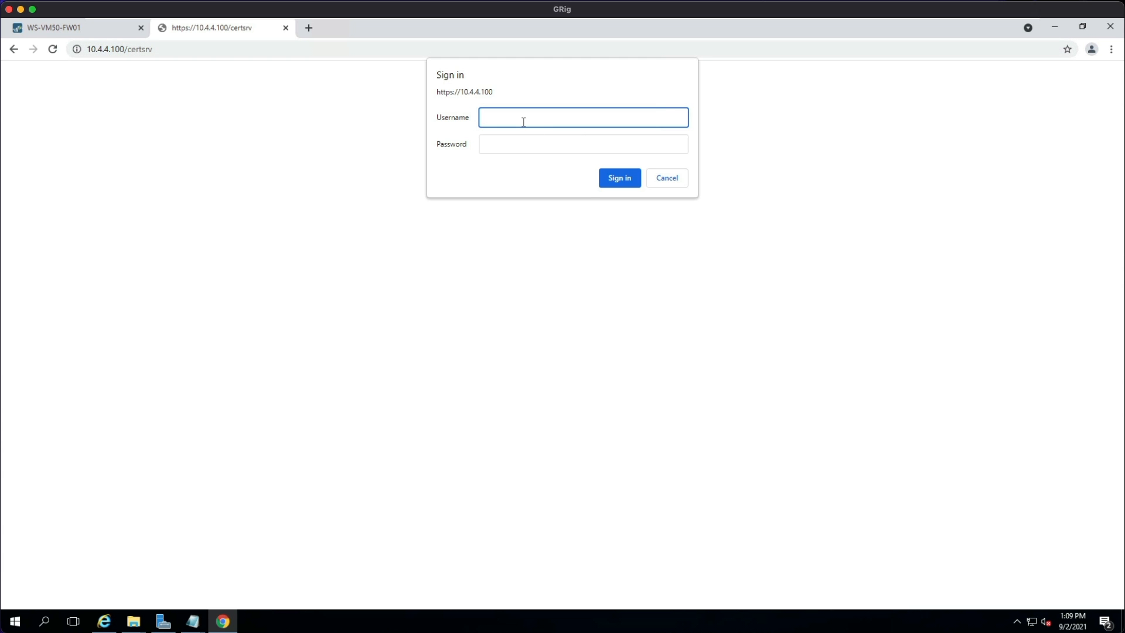
text(administrato)
click(516, 145)
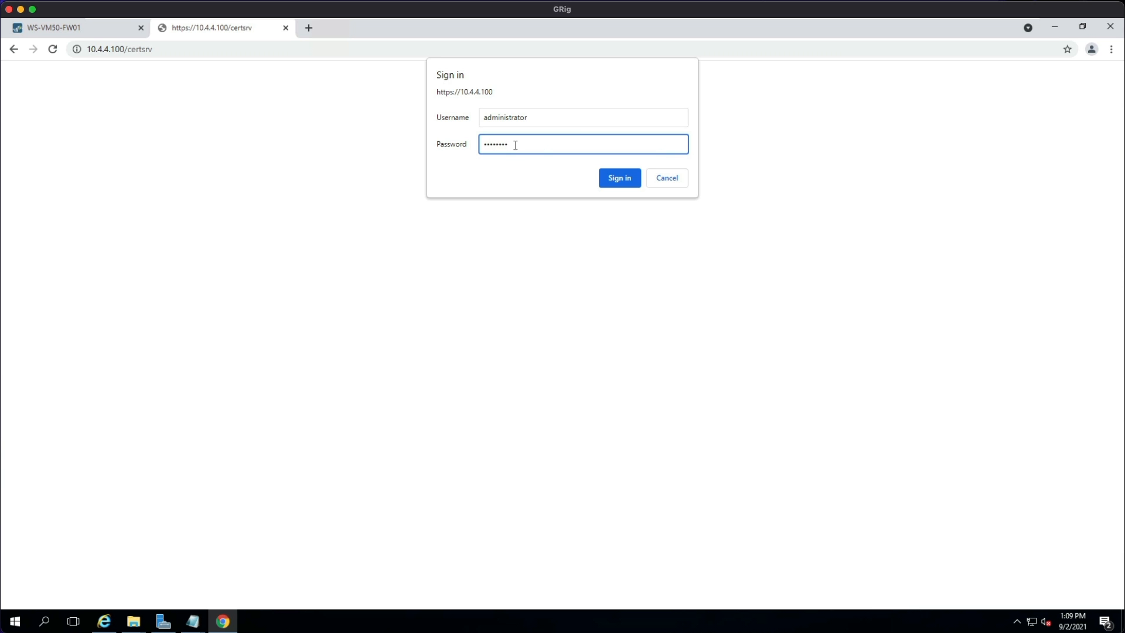
key(Return)
text(administrator)
key(Tab)
text(••••••••)
key(Return)
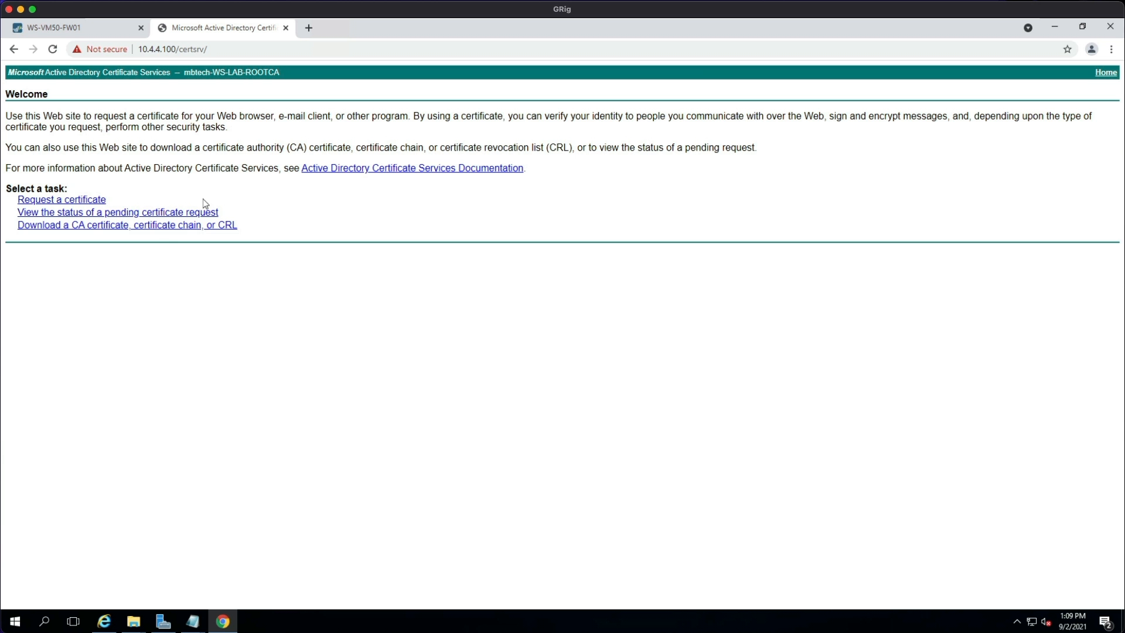
Start an advanced certificate request and paste the copied CSR into it.
click(93, 201)
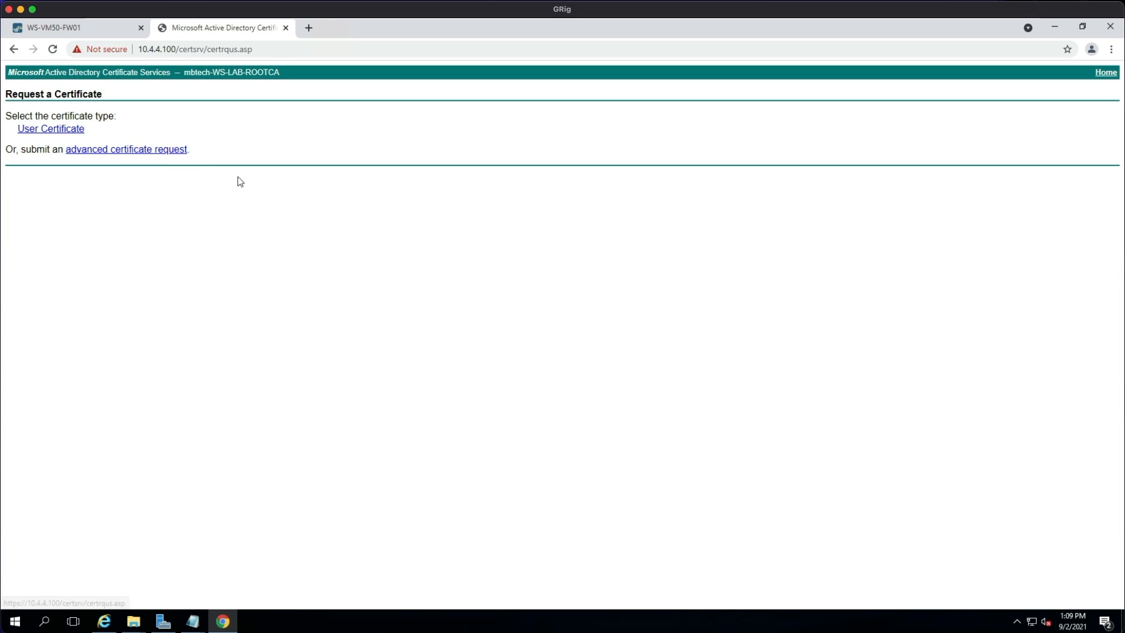
click(111, 152)
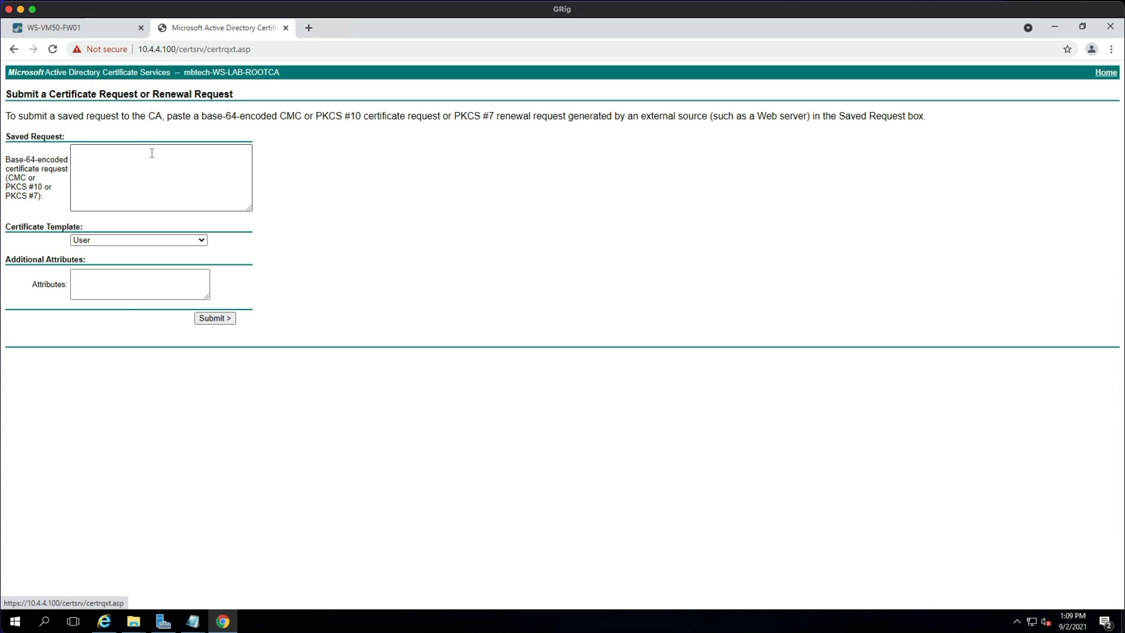
click(97, 161)
right_click(108, 154)
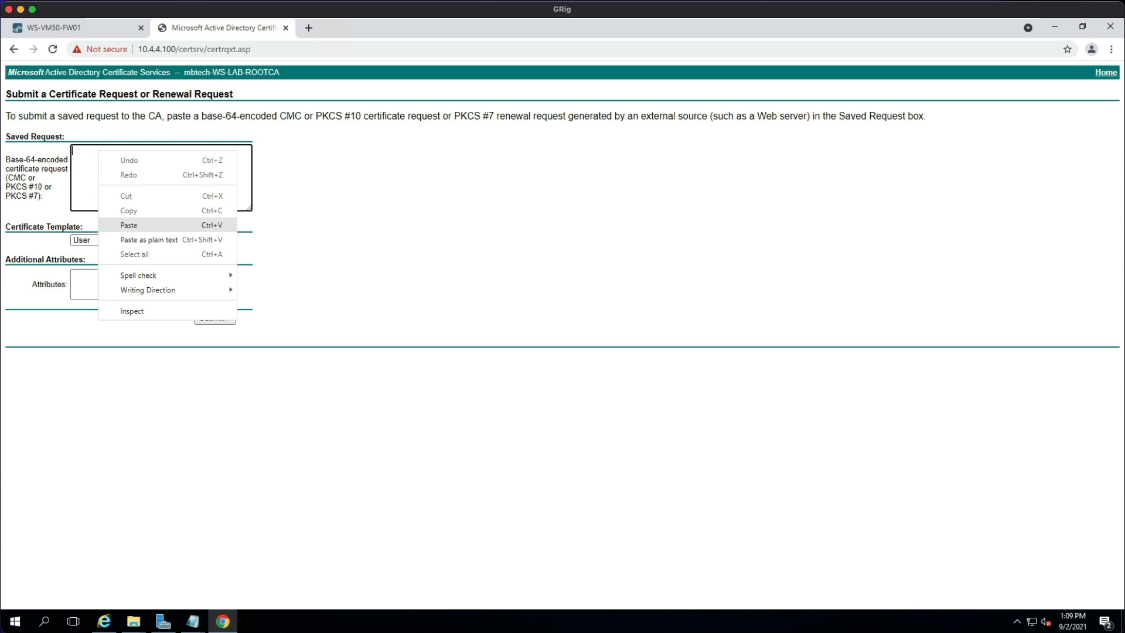
click(129, 225)
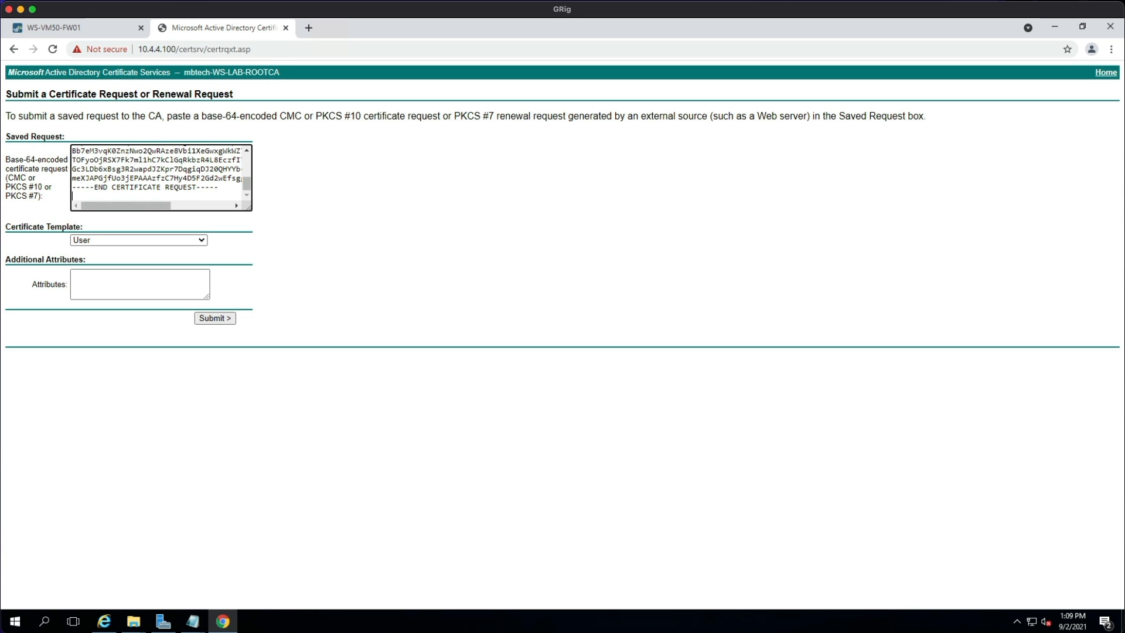
Submit with the Subordinate Certification Authority template and download the certificate Base 64 encoded.
click(205, 240)
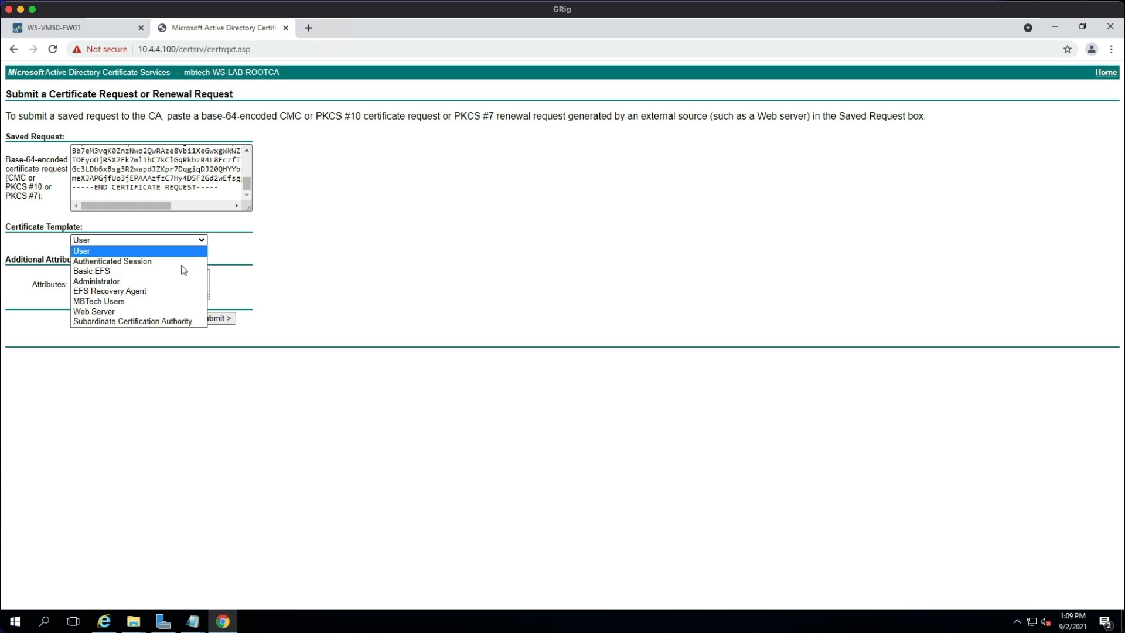
click(163, 321)
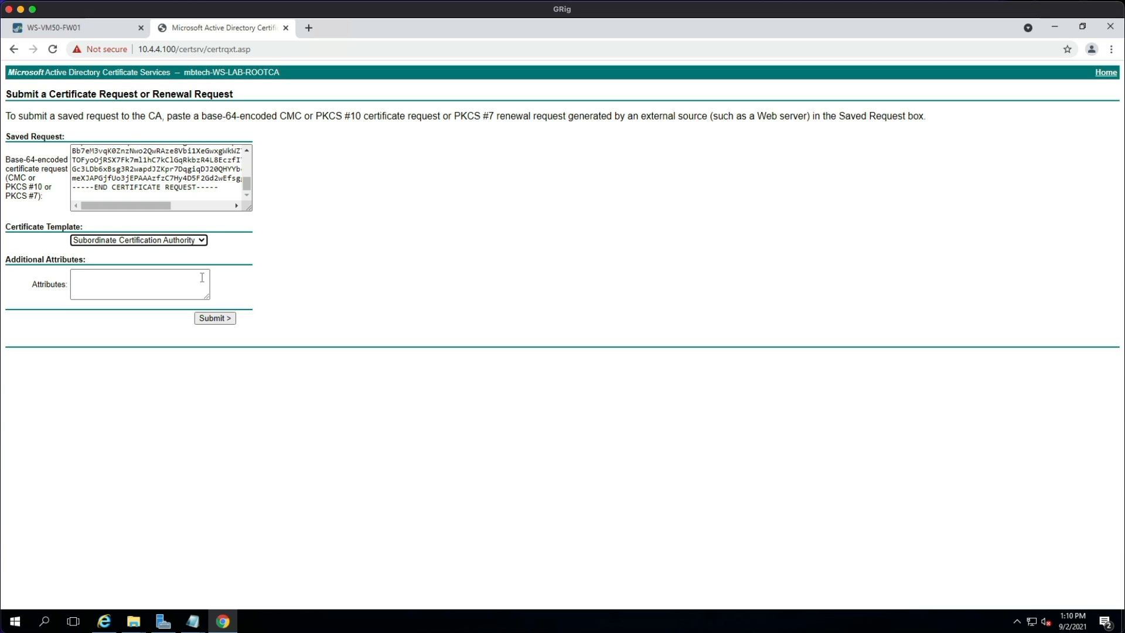
click(220, 321)
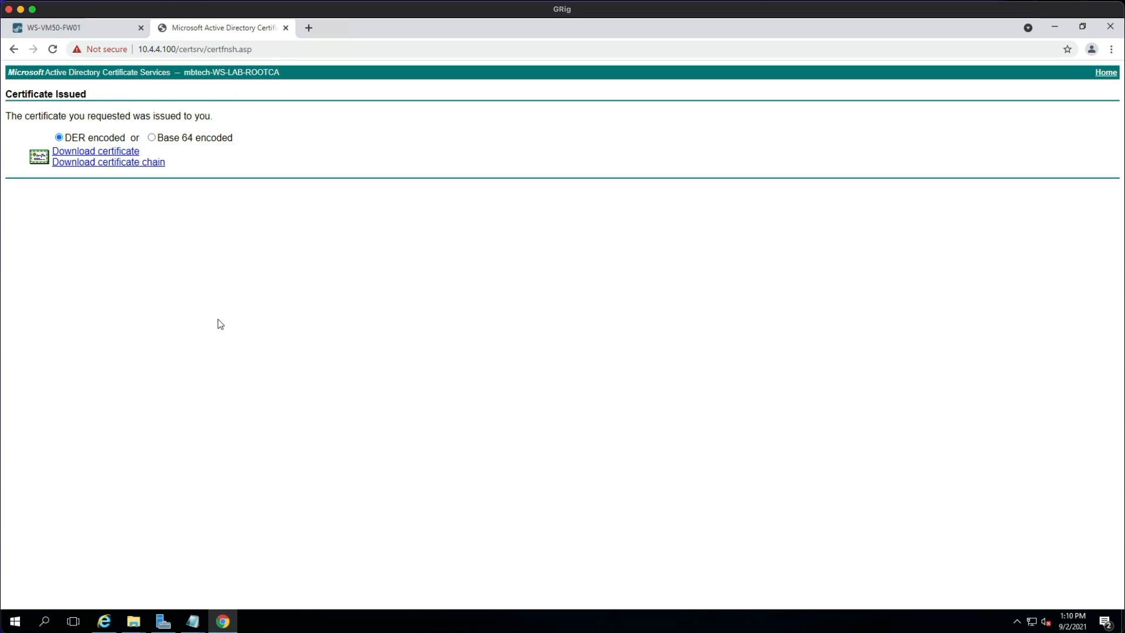
click(151, 137)
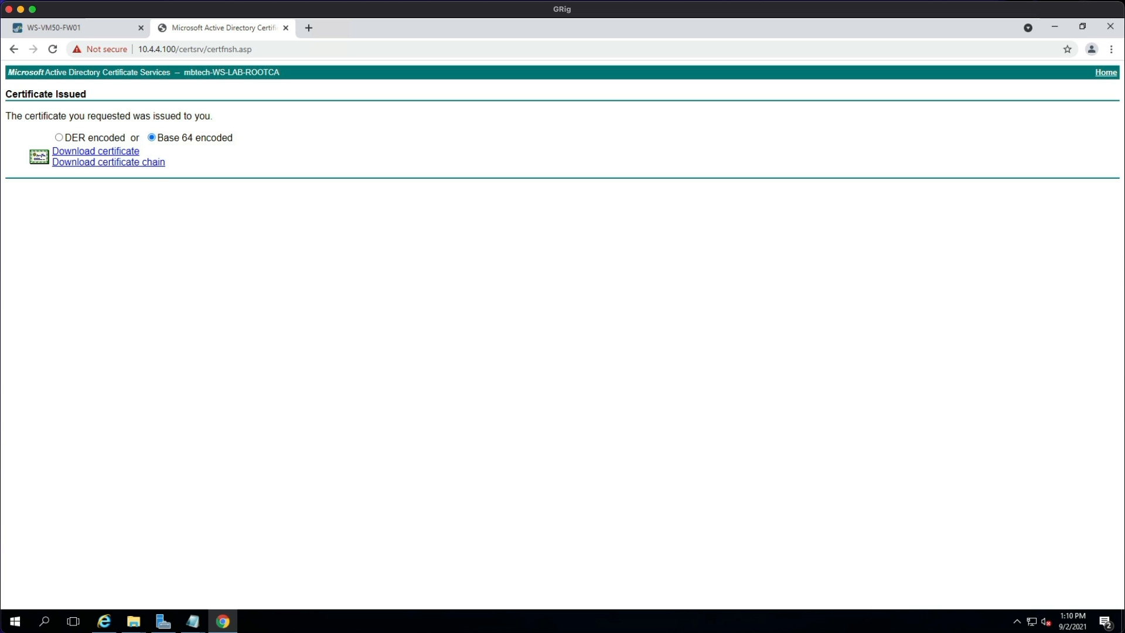
click(115, 152)
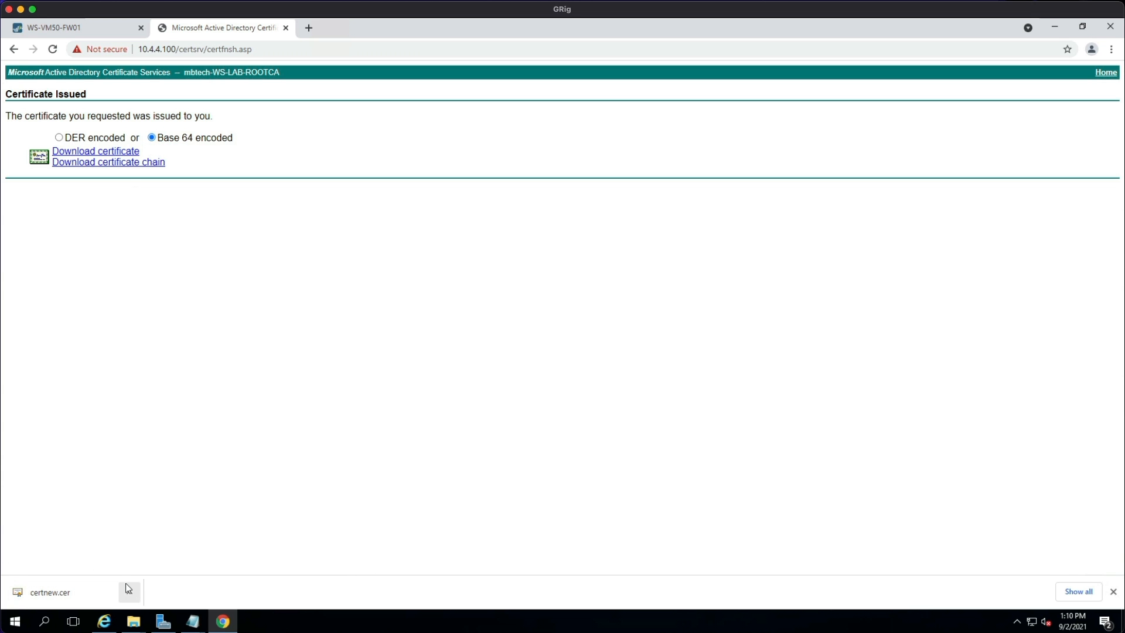
Copy the GlobalProtect-GW-Portal certificate name from its details in PAN-OS.
click(83, 28)
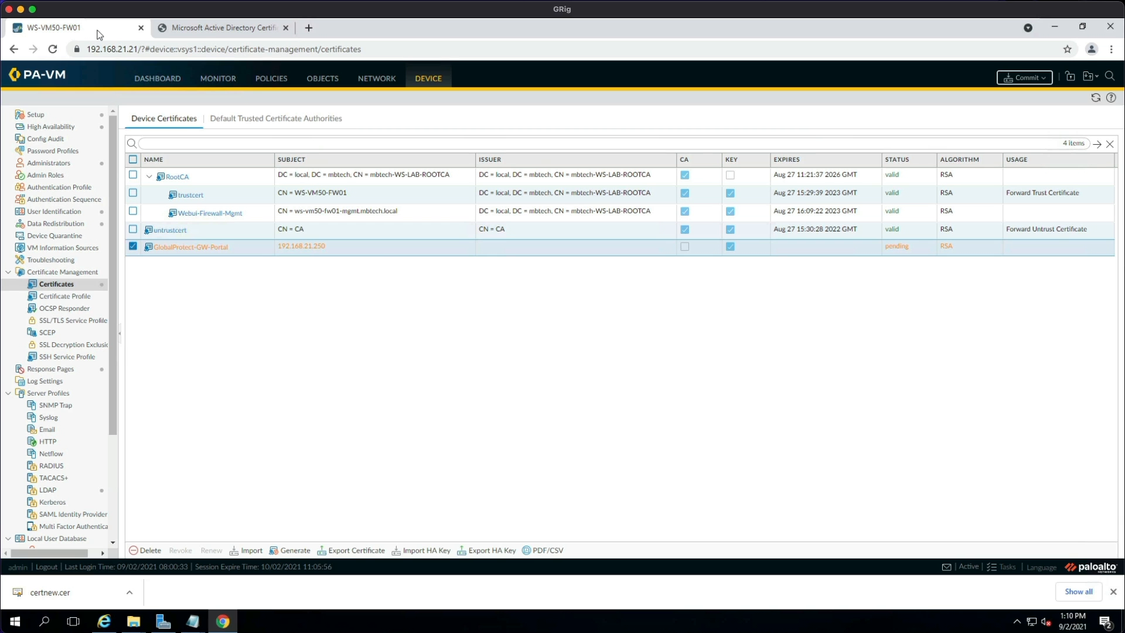
click(177, 248)
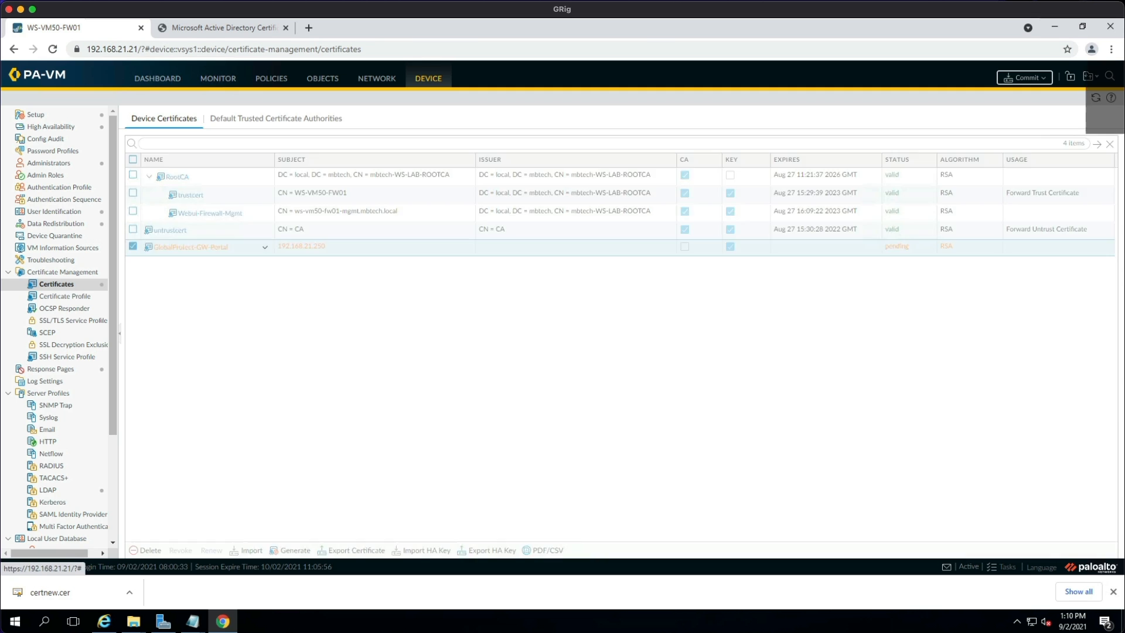
drag(549, 259, 446, 263)
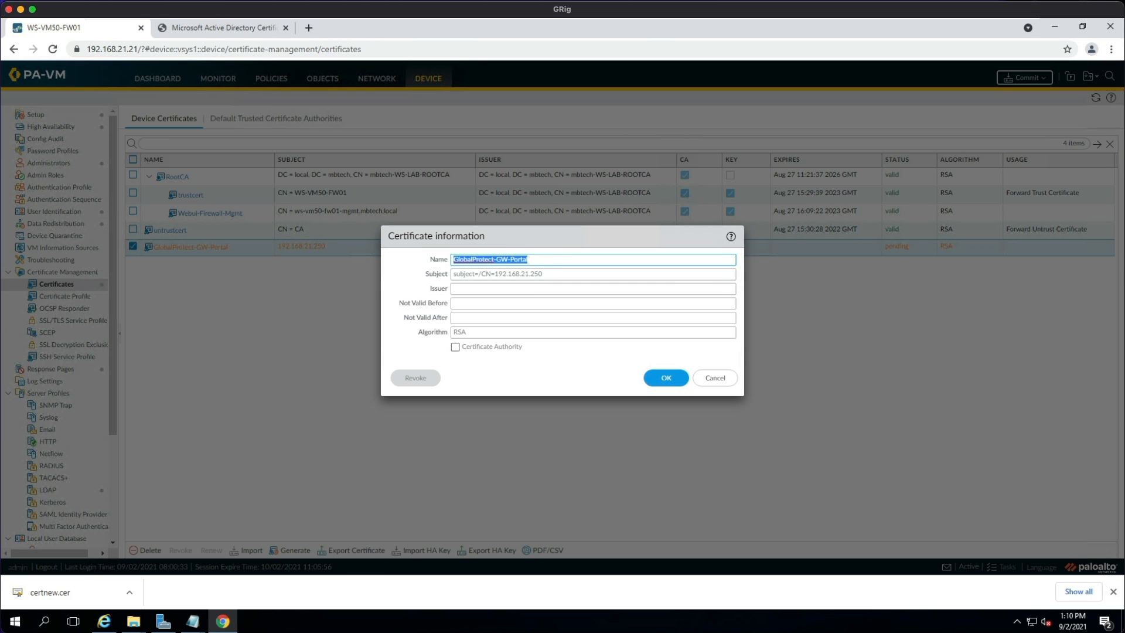
right_click(496, 261)
click(525, 285)
click(718, 382)
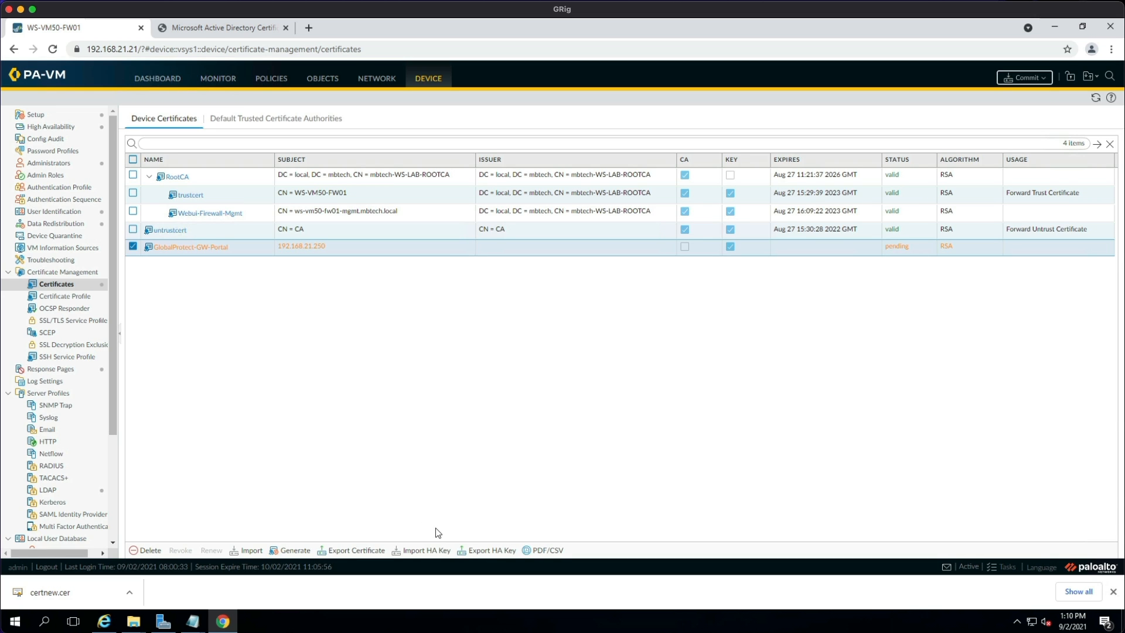
Import certnew.cer as the signed certificate for GlobalProtect-GW-Portal.
click(248, 549)
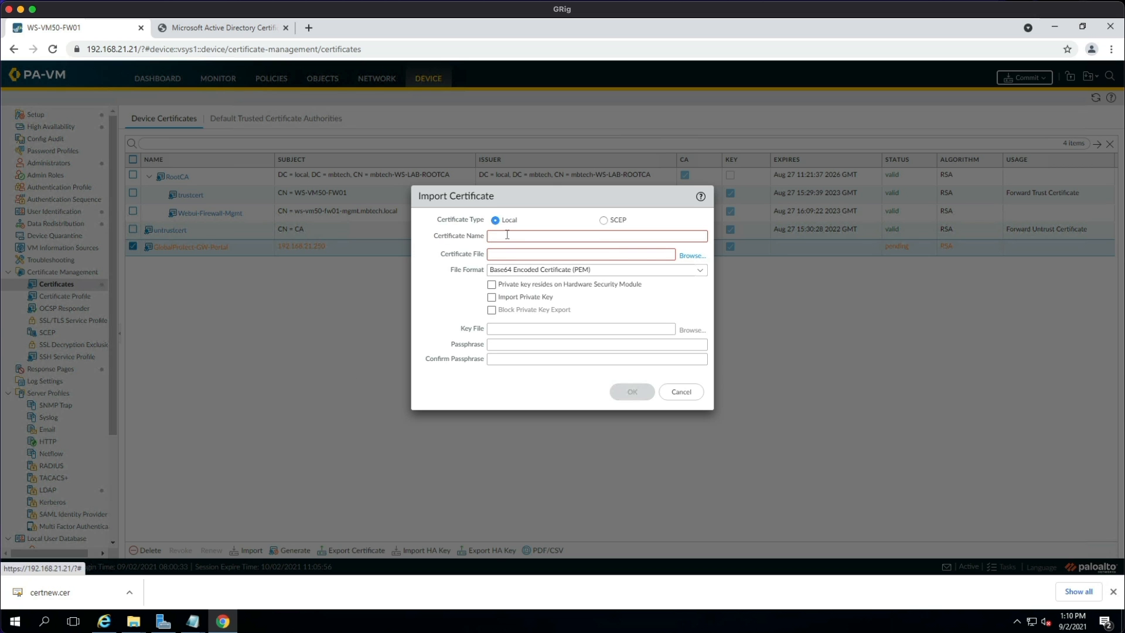
right_click(507, 235)
click(536, 312)
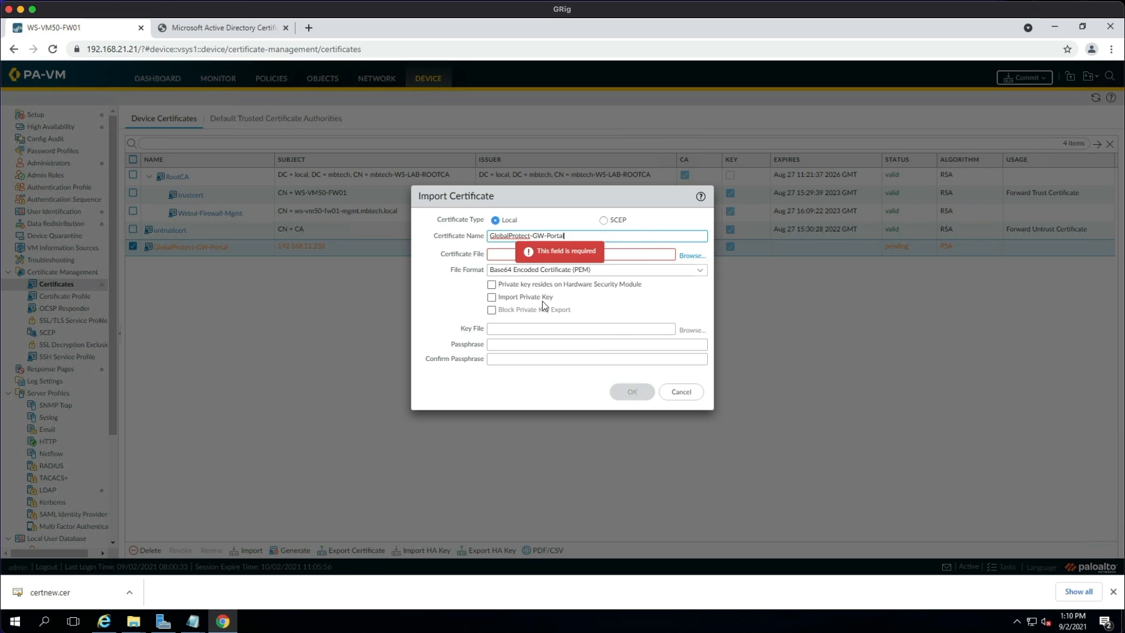
click(693, 257)
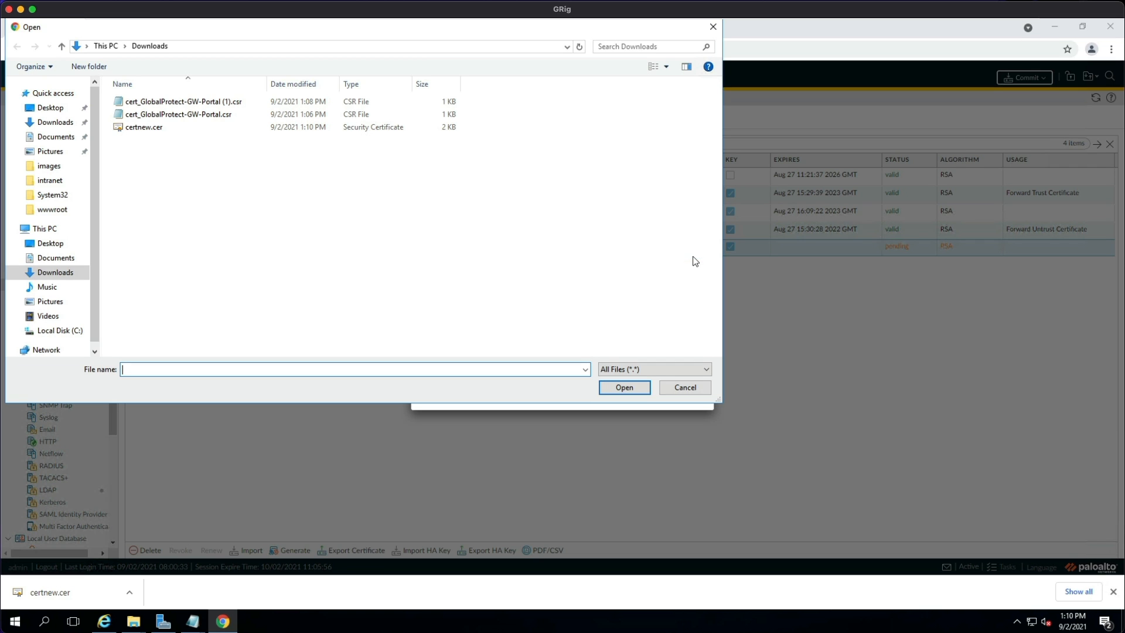
click(154, 129)
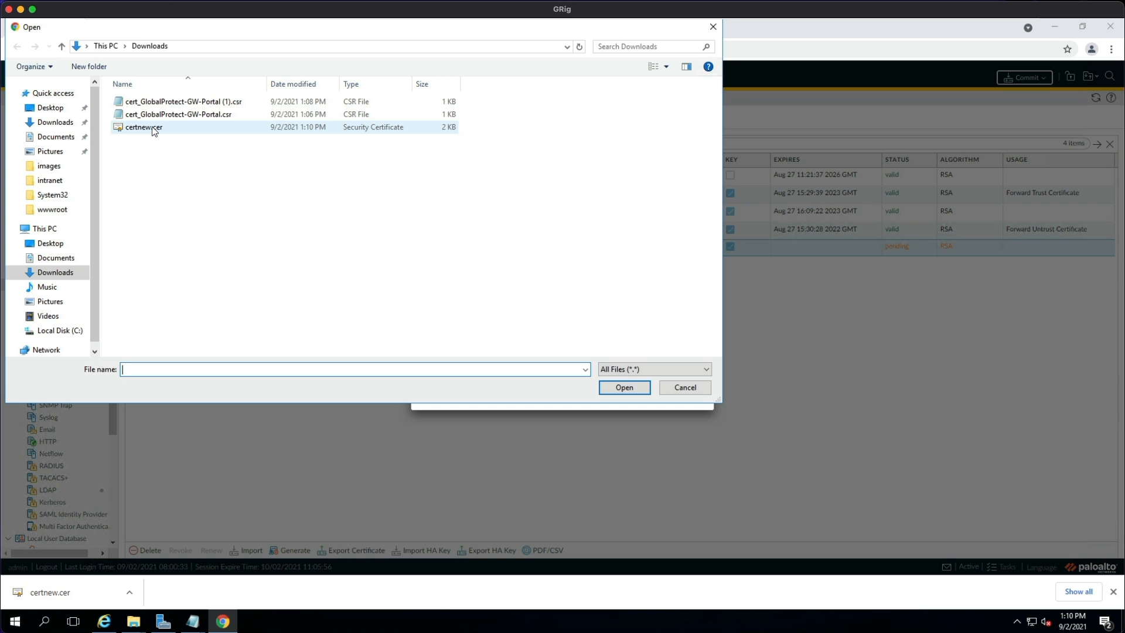
click(155, 129)
click(624, 387)
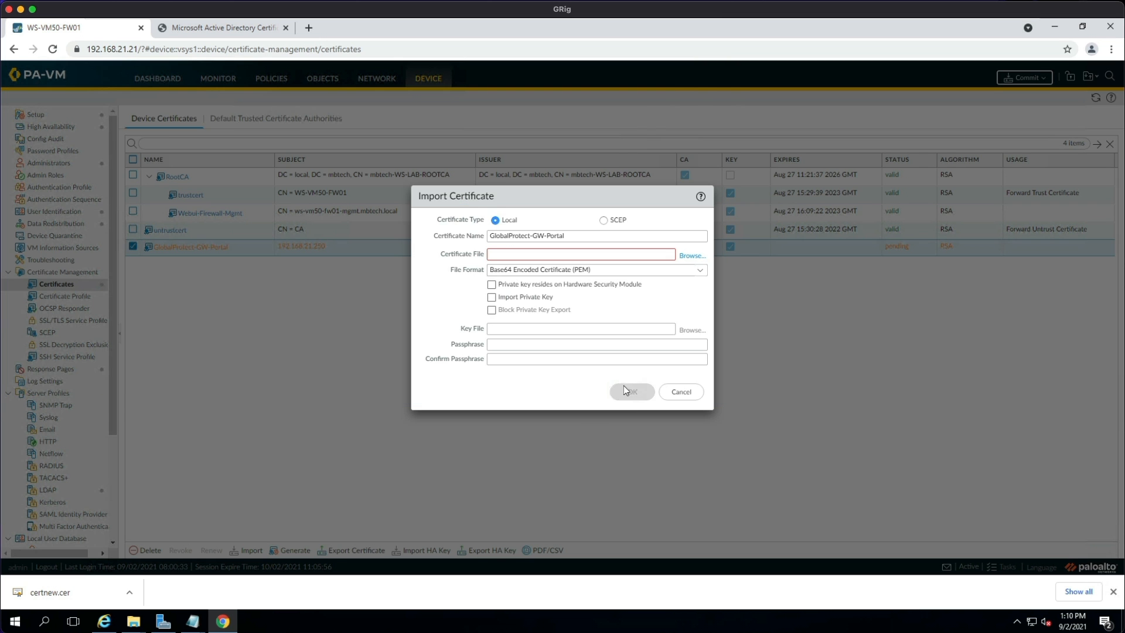
click(634, 389)
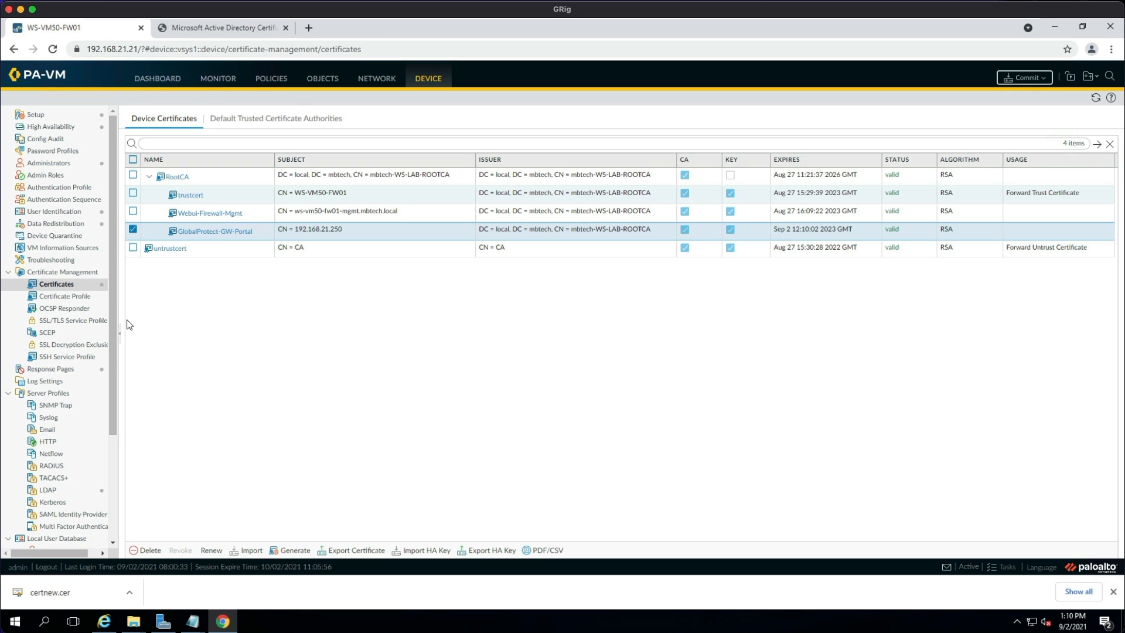
Add SSL/TLS service profile GlobalProtect-GW-Portal using that certificate with minimum version TLSv1.2.
click(81, 325)
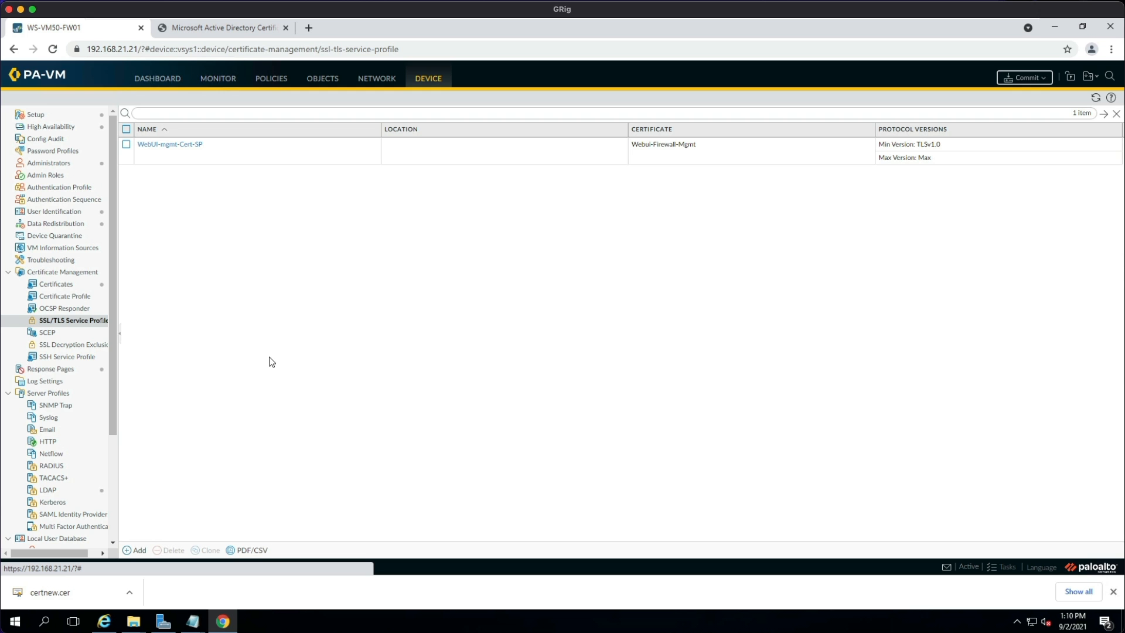
click(139, 549)
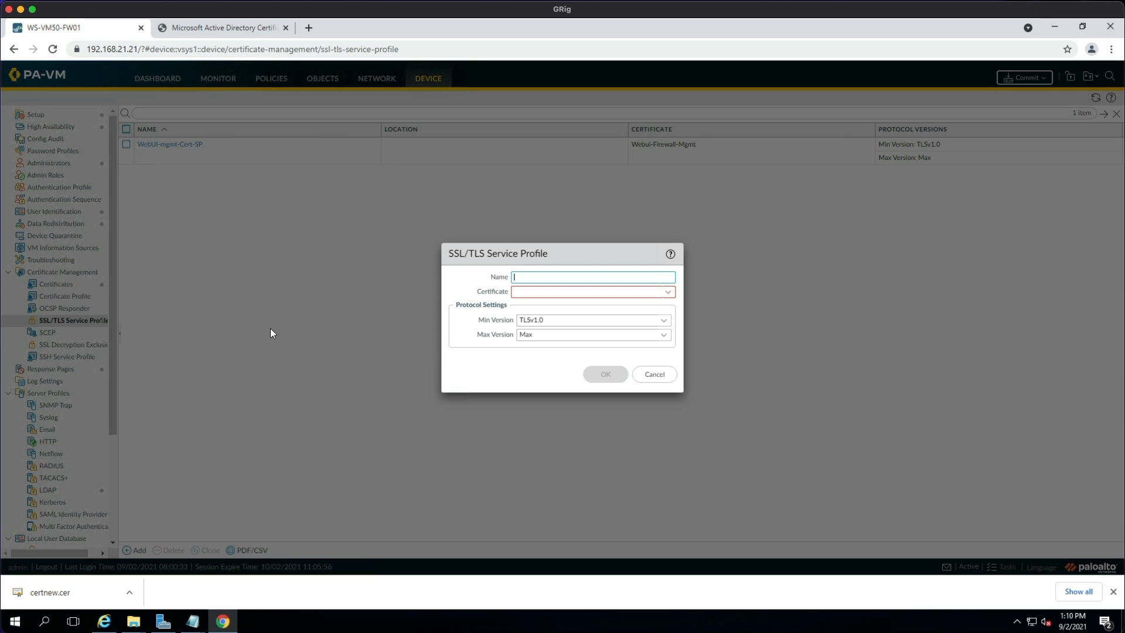
text(GlobalProtect-)
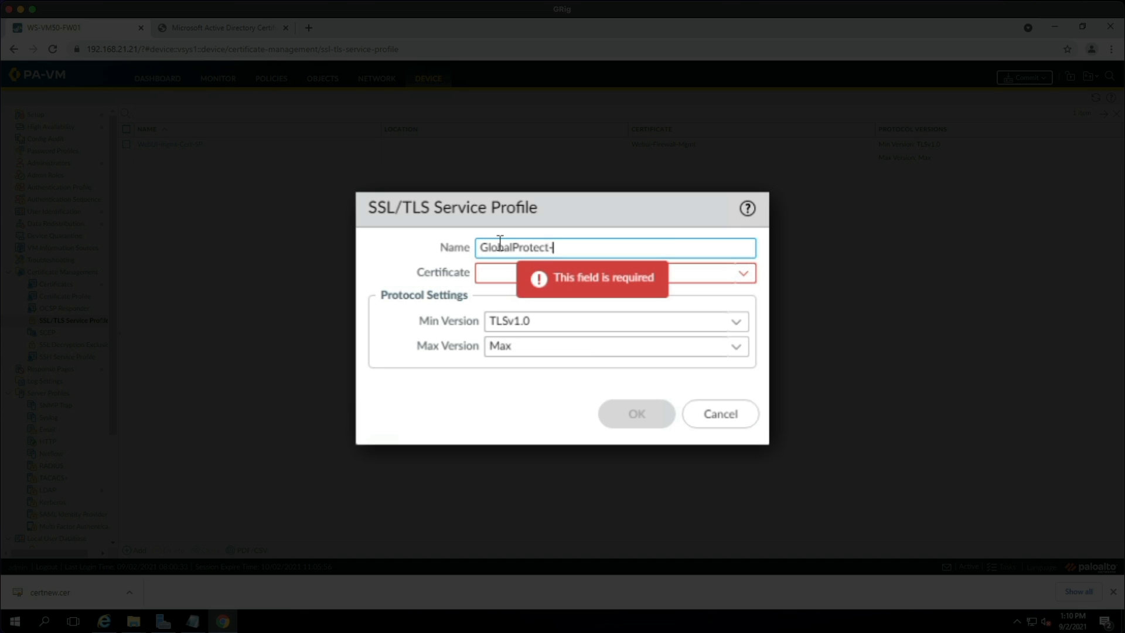
text(GW-Portal)
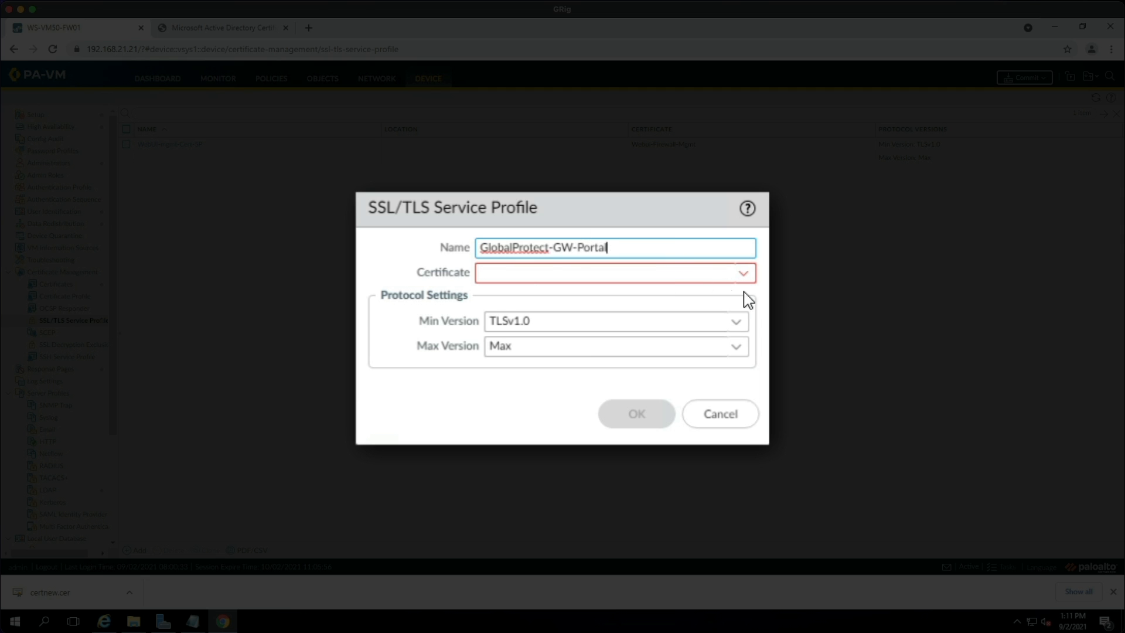
click(743, 275)
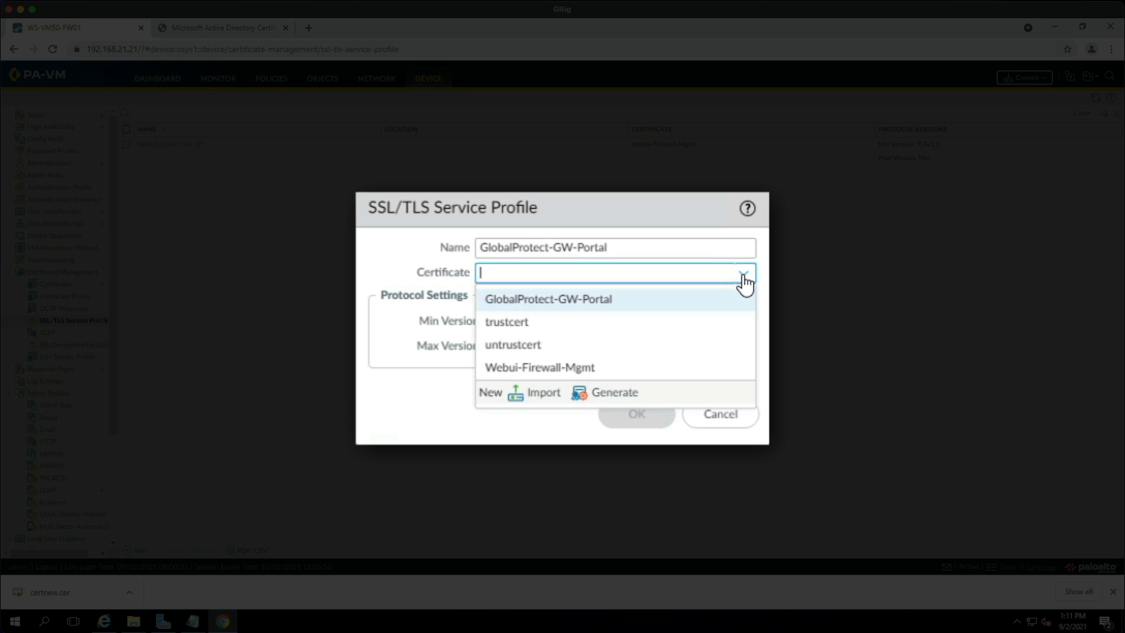
click(593, 304)
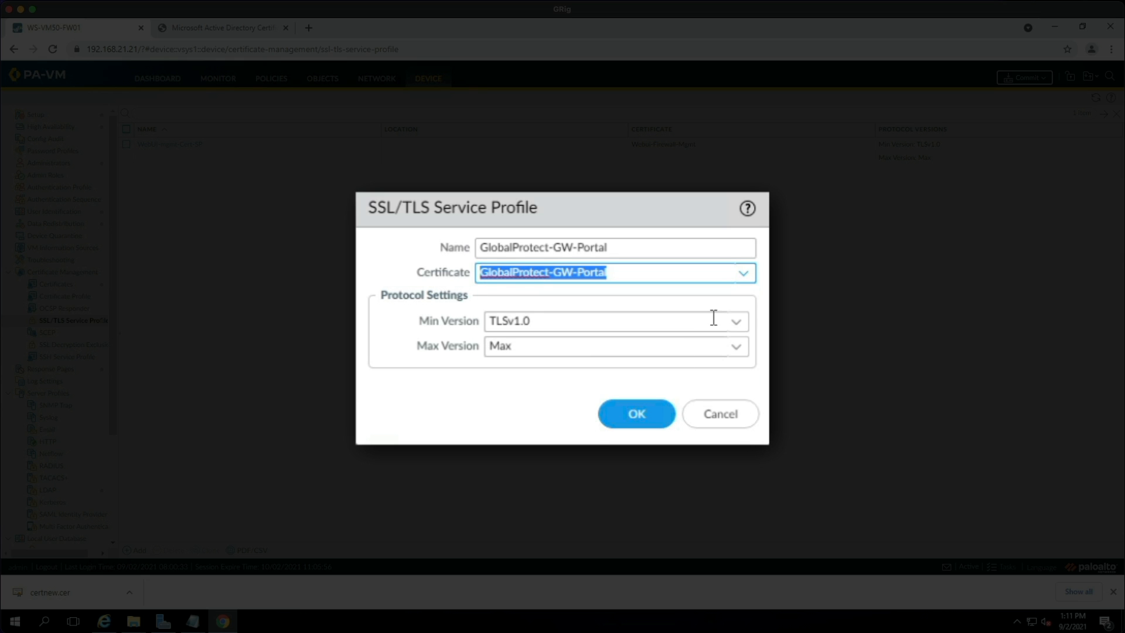
click(734, 326)
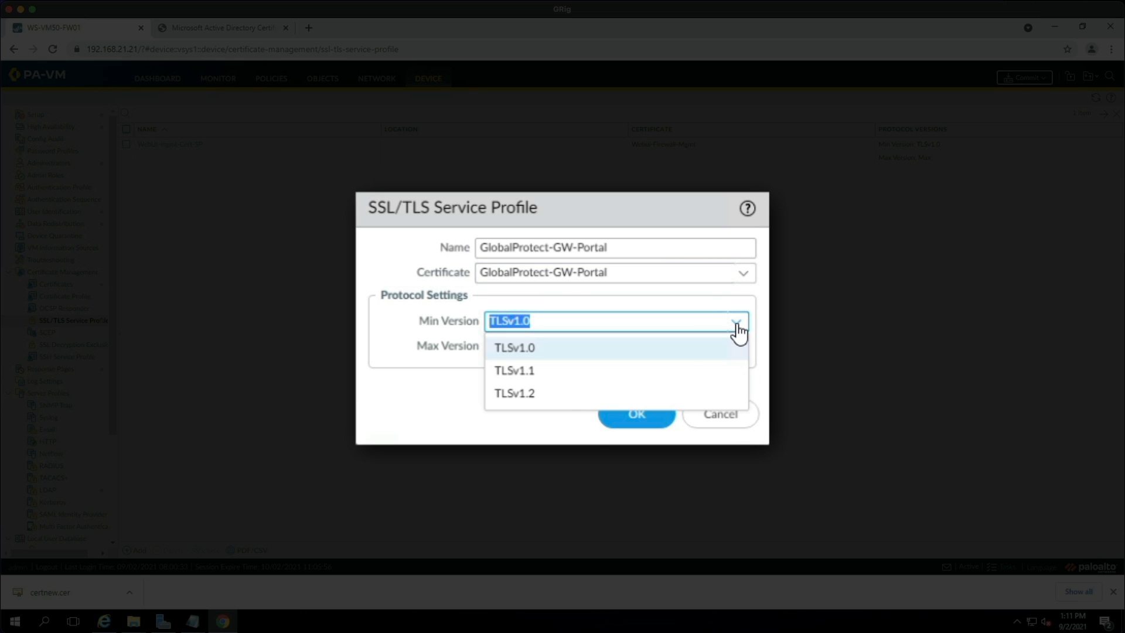
click(561, 394)
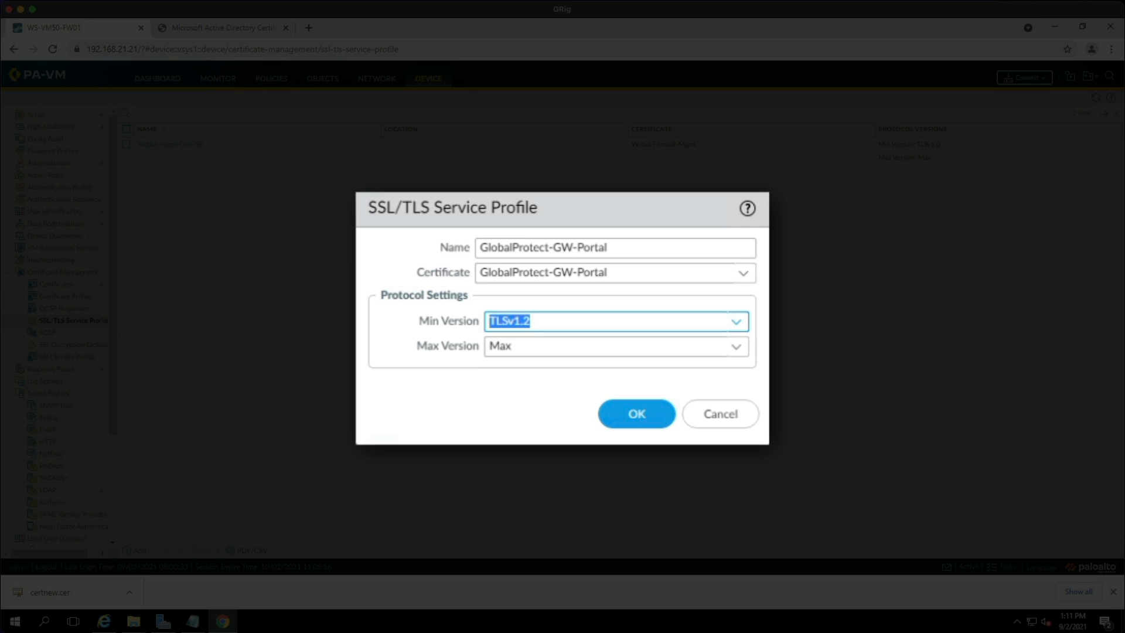
click(636, 414)
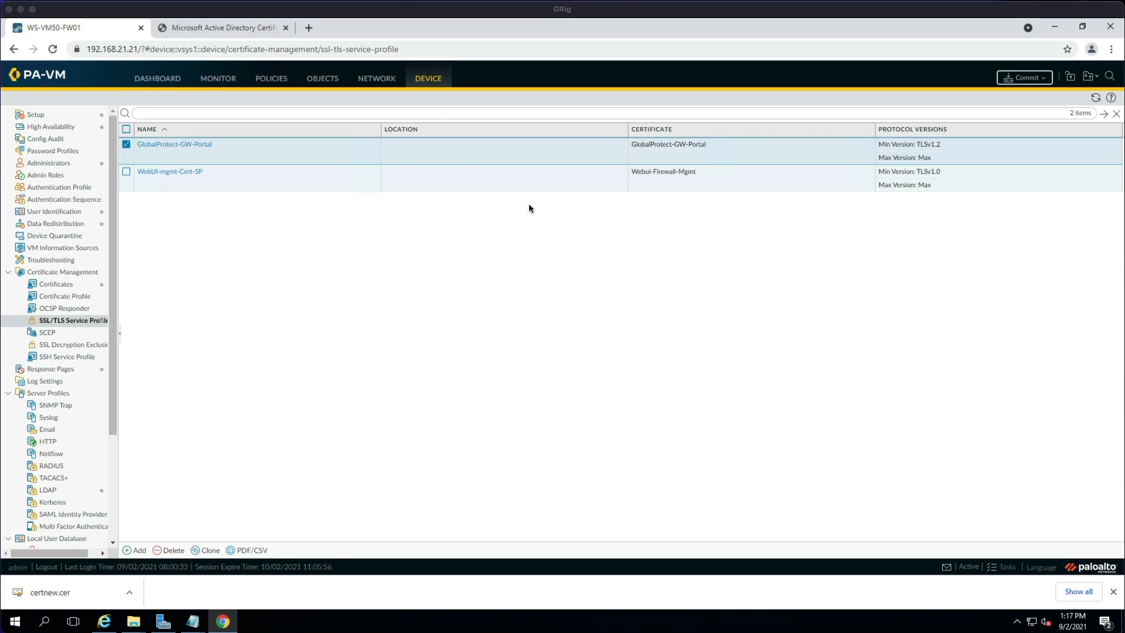
Open a new Zone dialog from the Network Zones list.
click(378, 79)
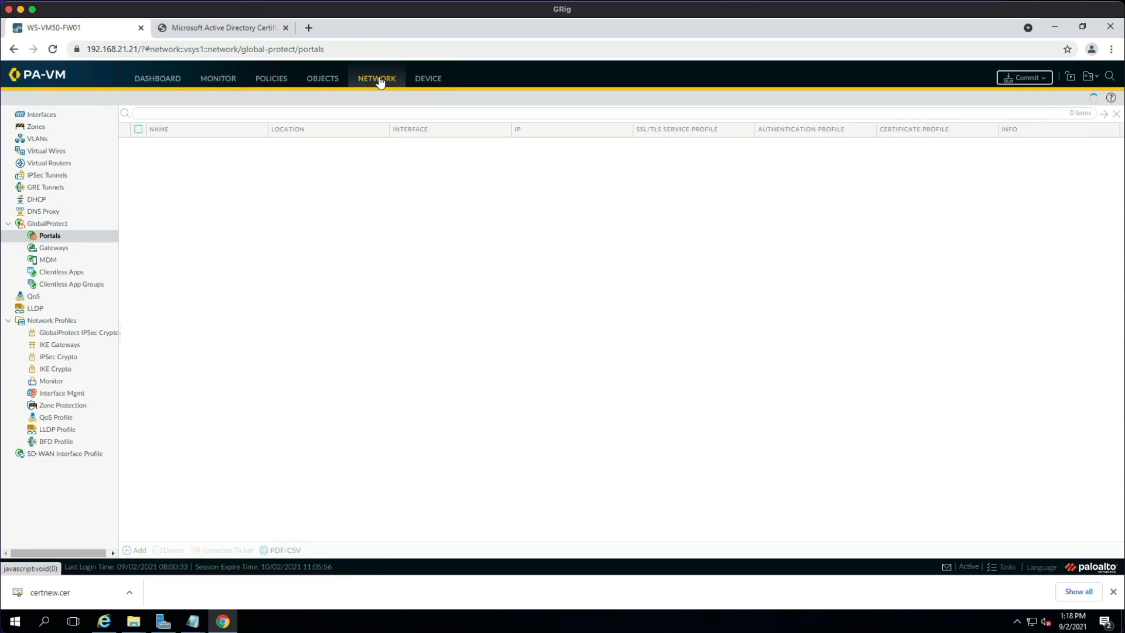
click(36, 127)
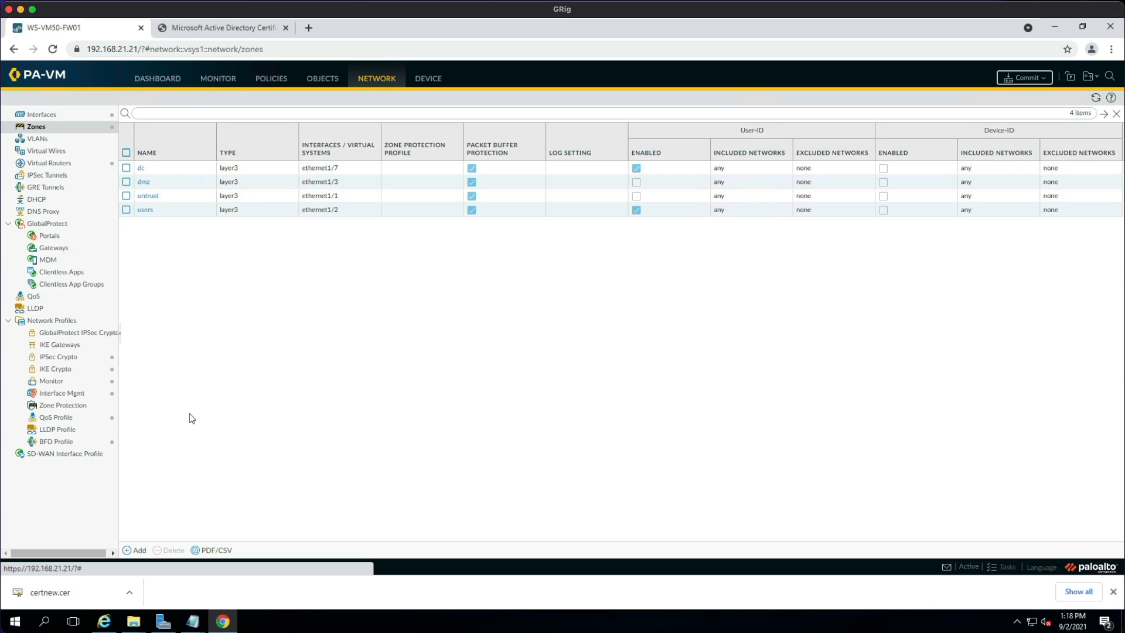
click(135, 550)
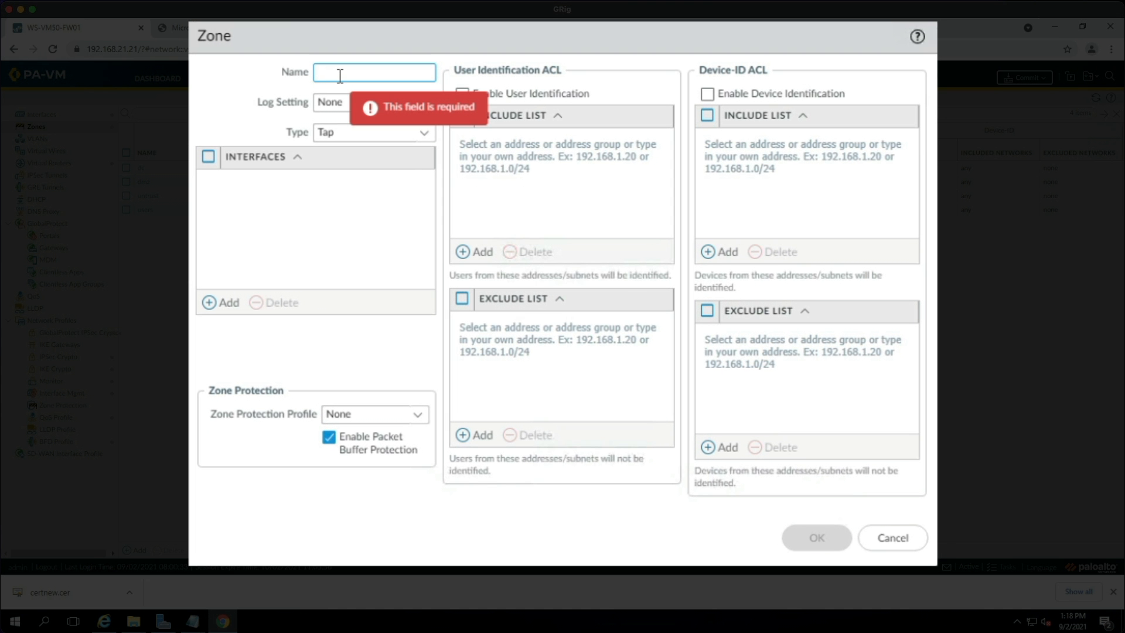
Create Layer3 zone globalprotect with User Identification enabled.
text(glob)
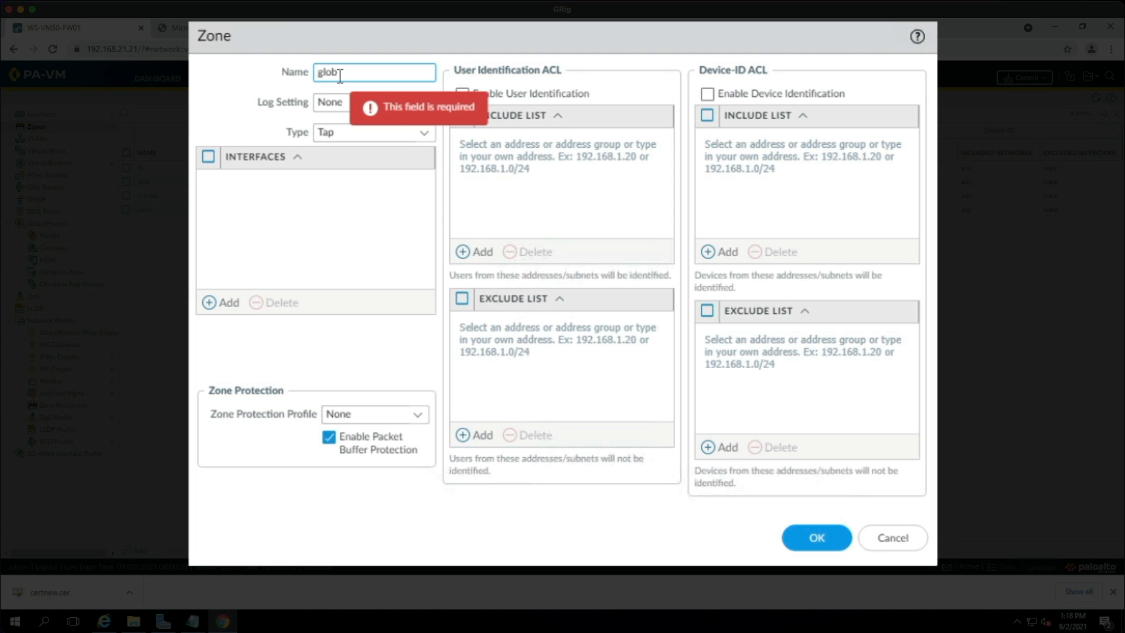
text(alprotect)
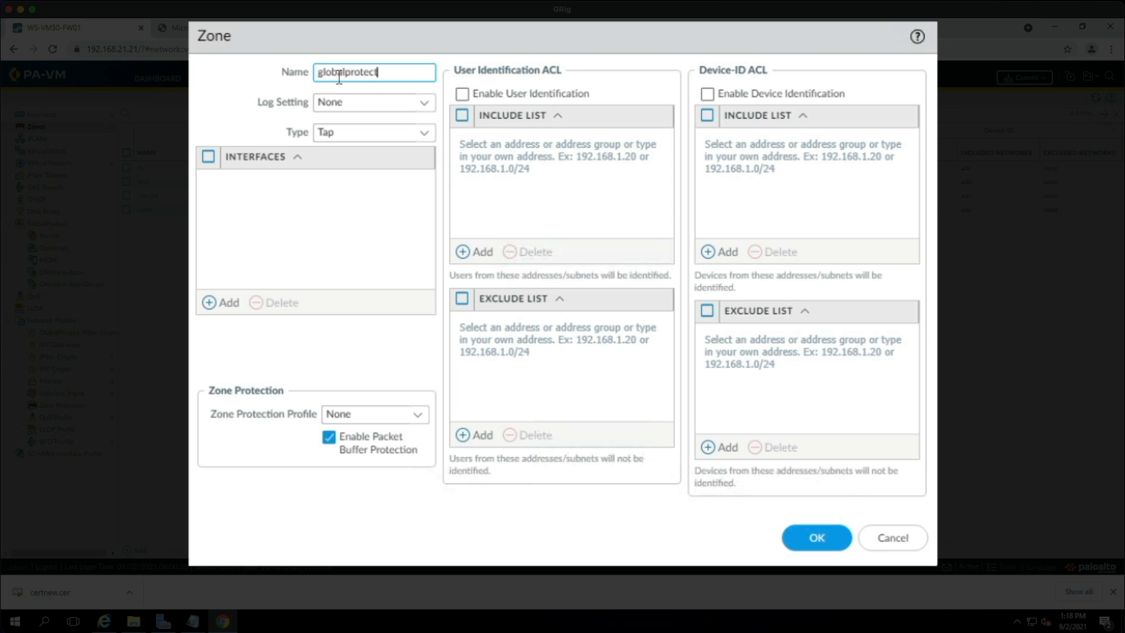
click(425, 140)
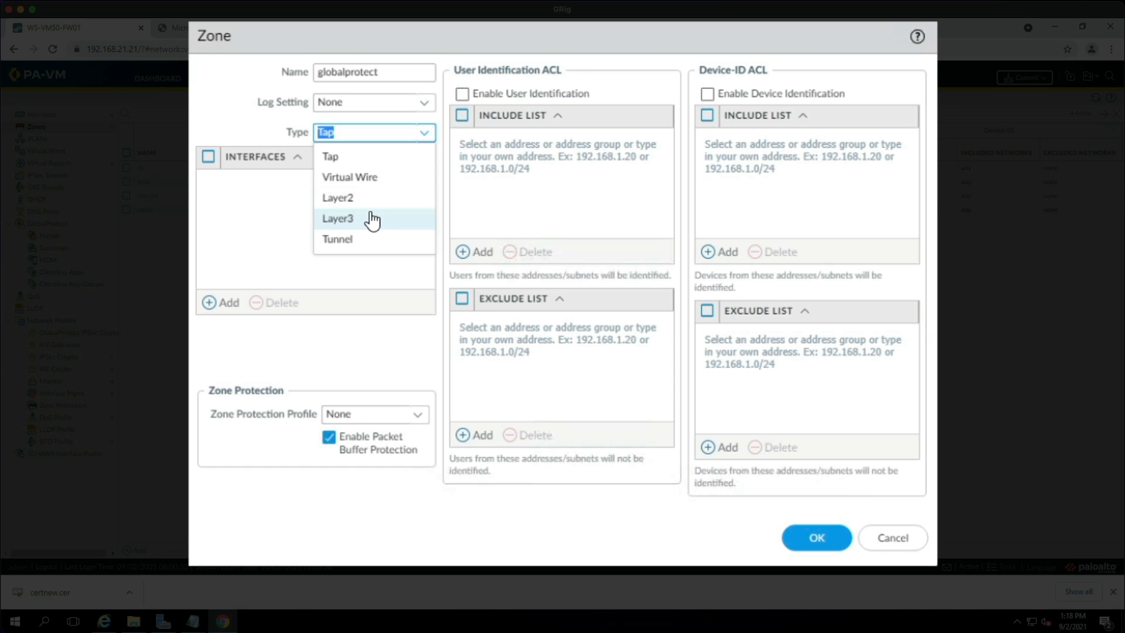
click(346, 218)
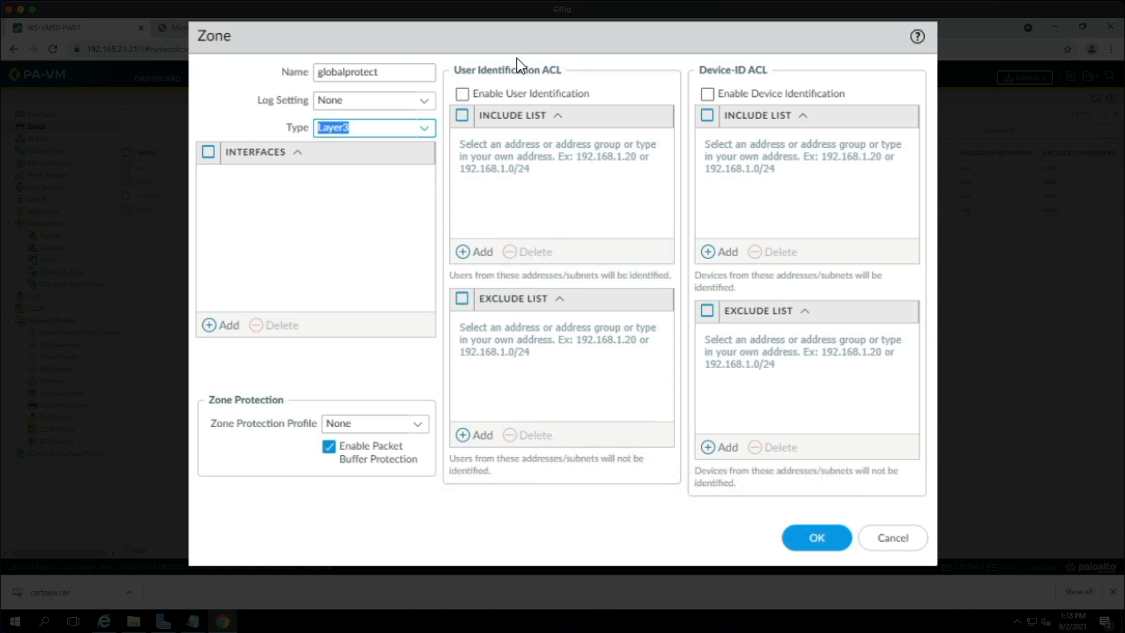
click(464, 96)
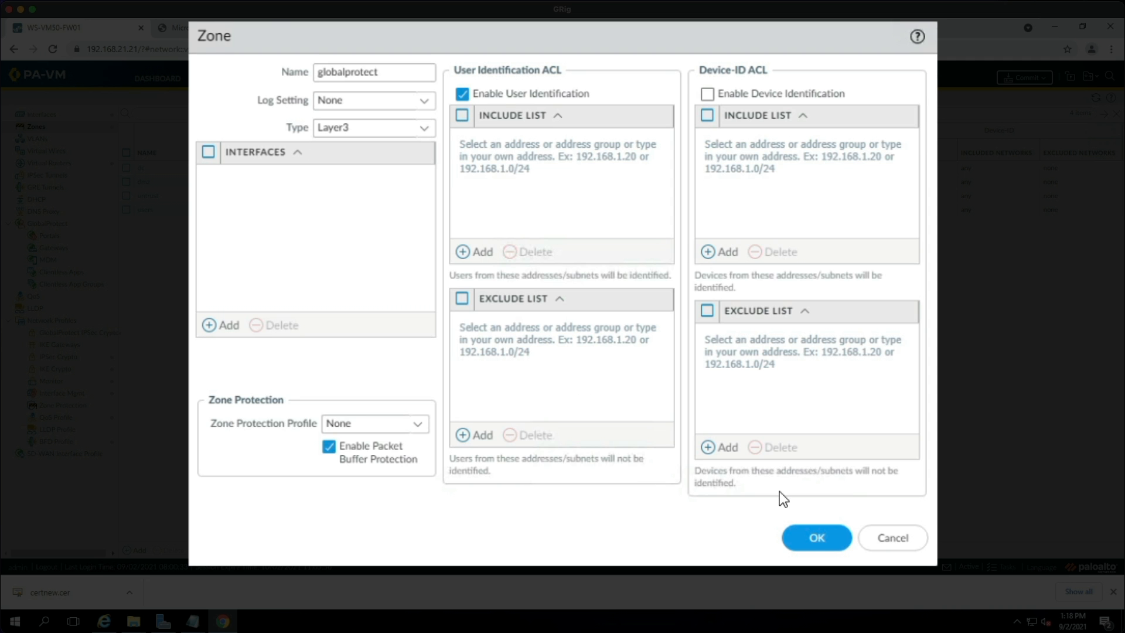
click(814, 537)
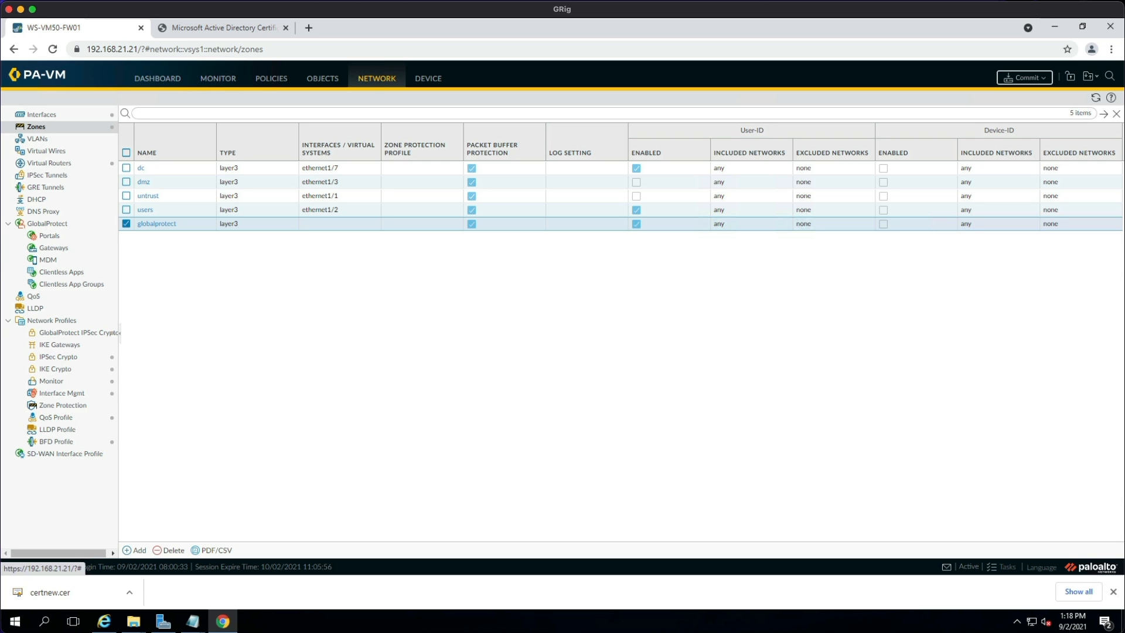
Add tunnel.2 on virtual router VR1 in zone globalprotect, then show the GlobalProtect Gateways list.
click(63, 117)
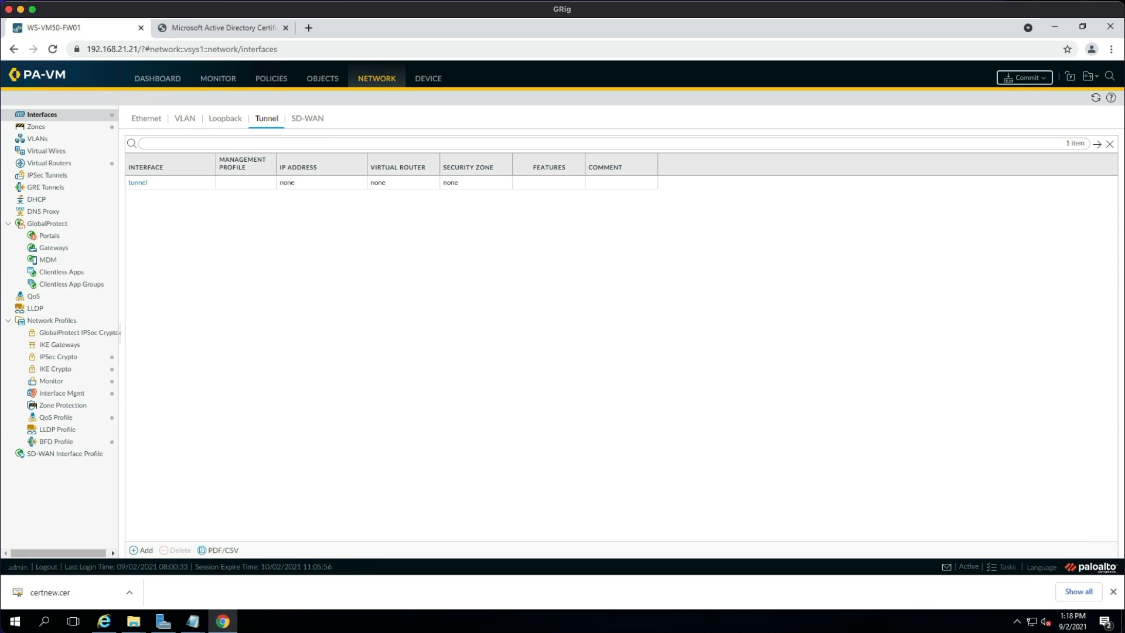
click(145, 551)
click(744, 226)
text(2)
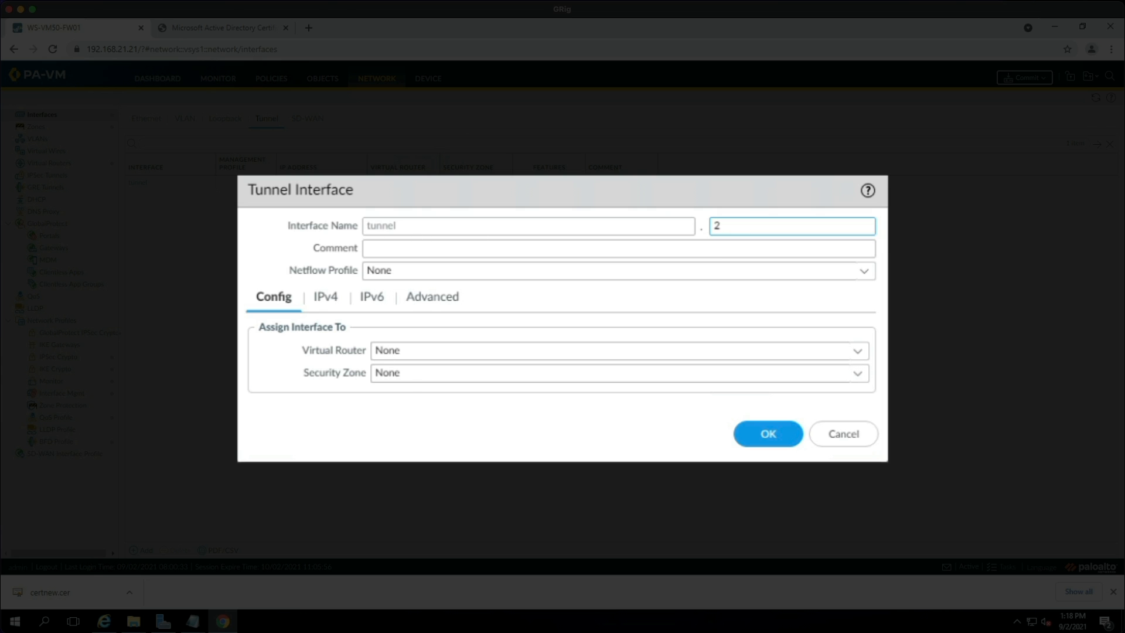
click(451, 351)
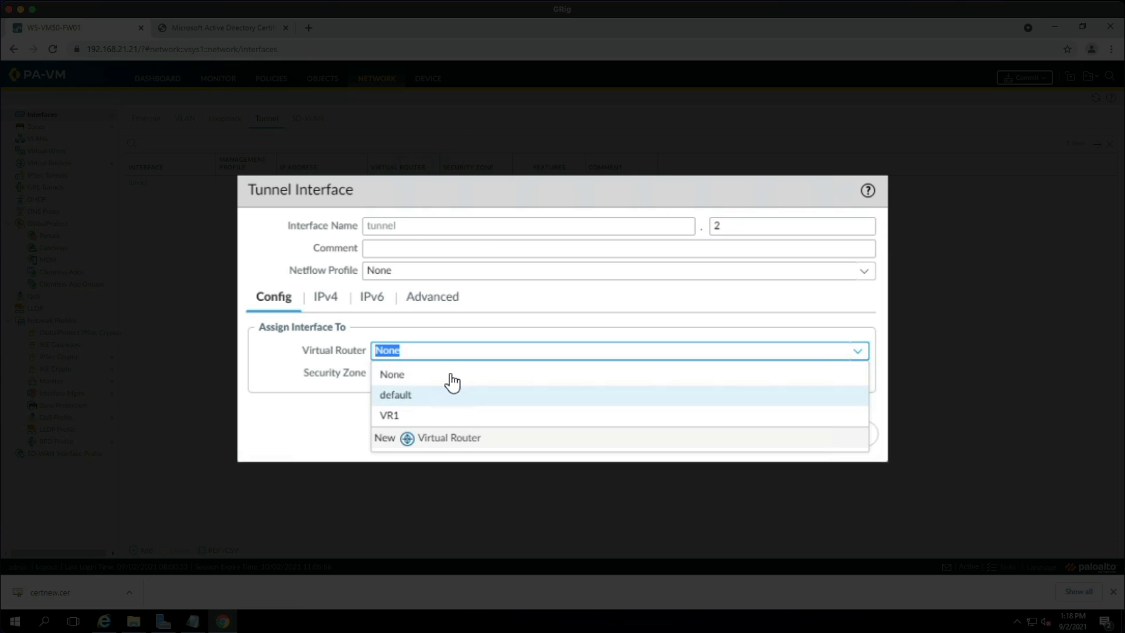
click(423, 416)
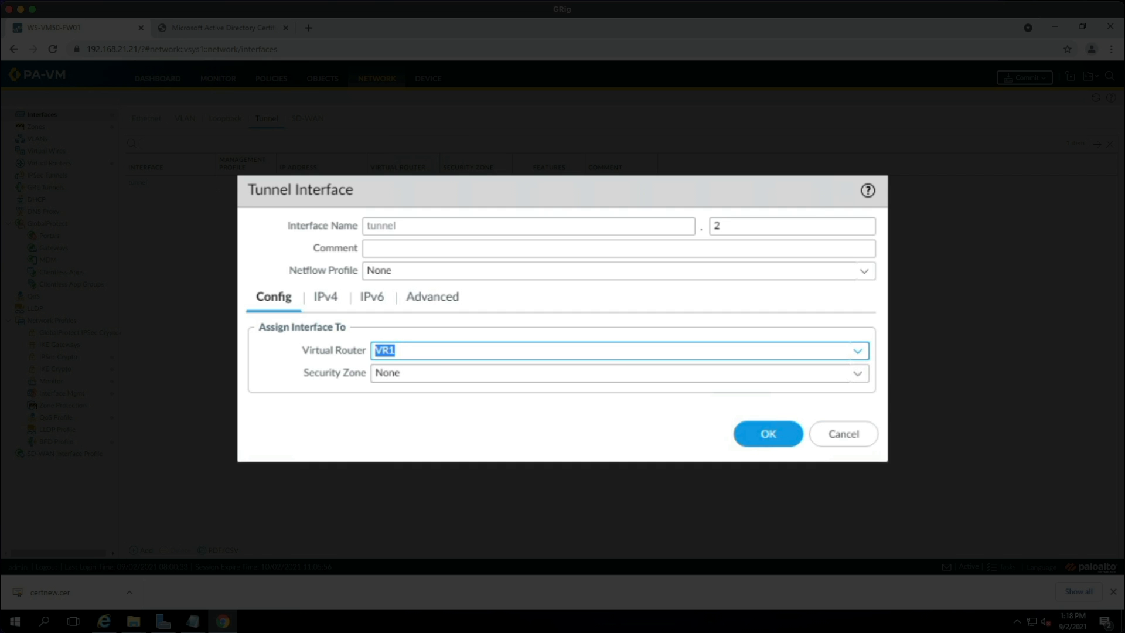
click(624, 373)
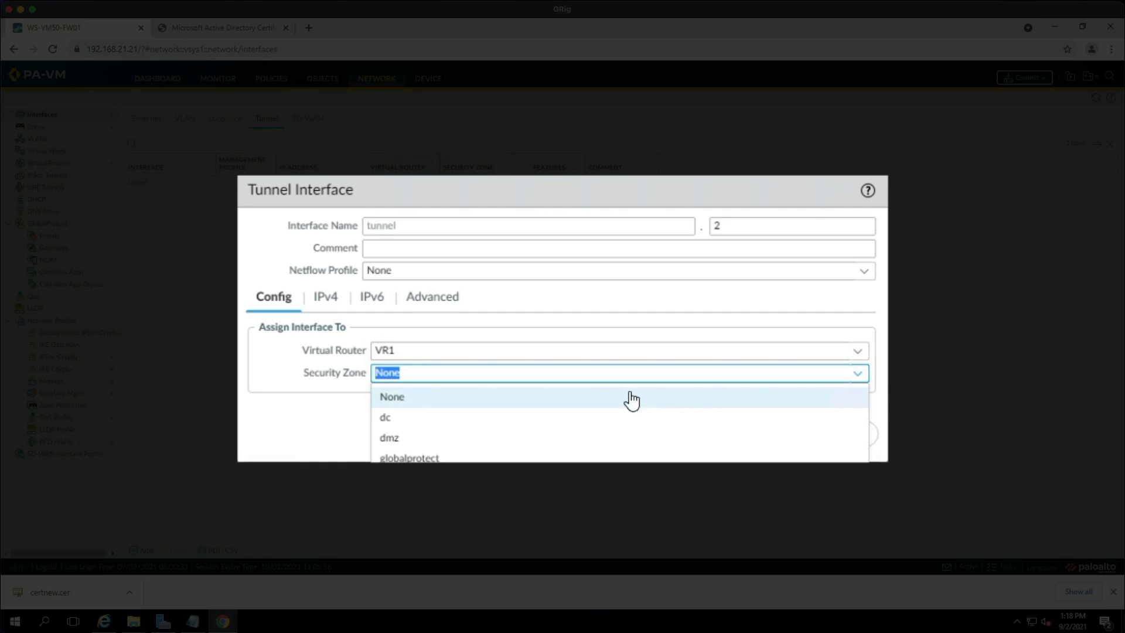
click(453, 458)
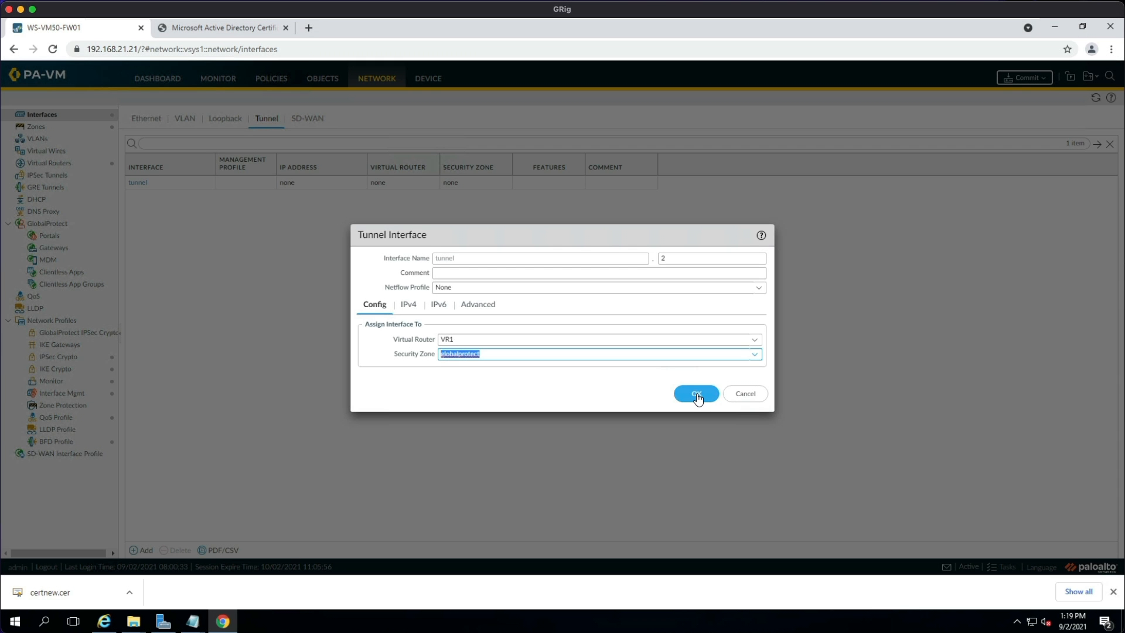
click(696, 396)
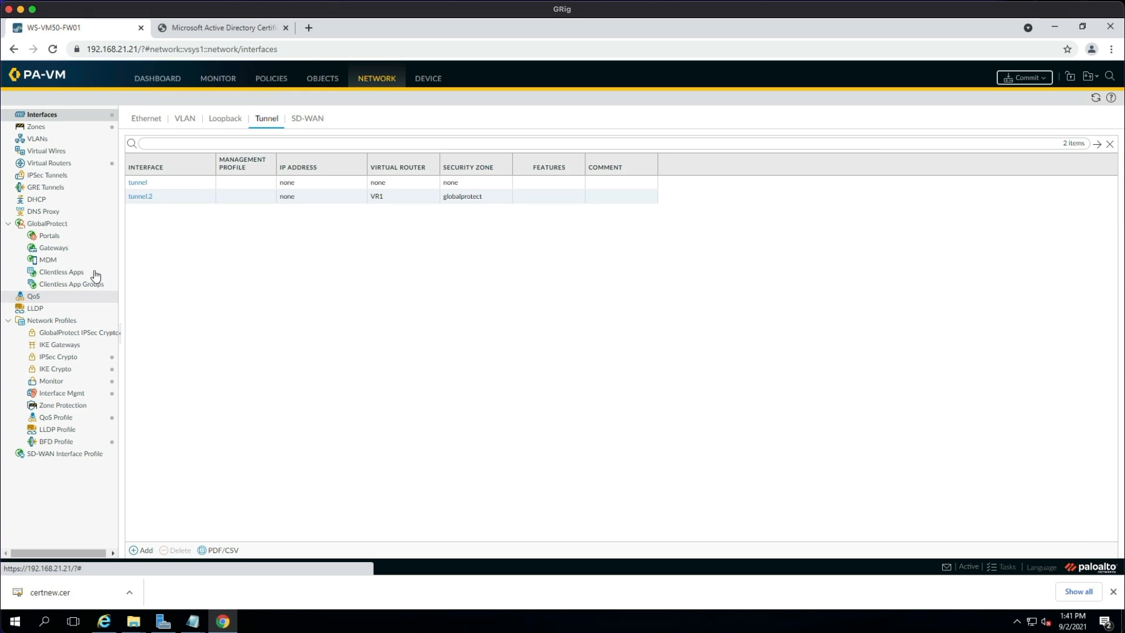
click(62, 249)
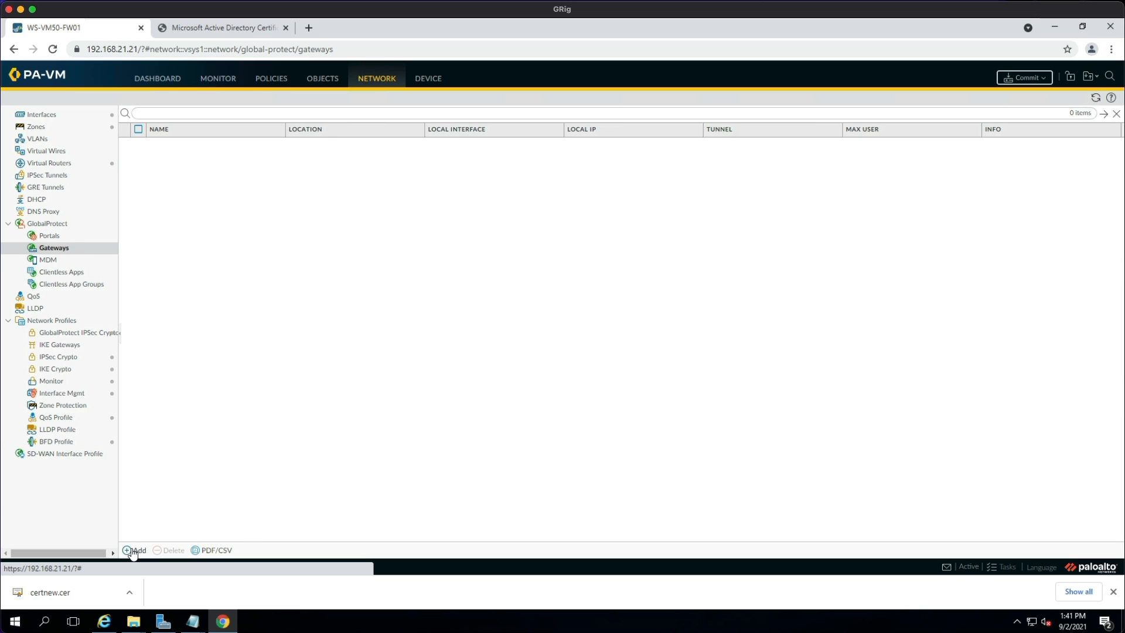
Create gateway MBTech-Gateway on ethernet1/1 with IPv4 192.168.21.250/24, then view its Authentication settings.
click(134, 551)
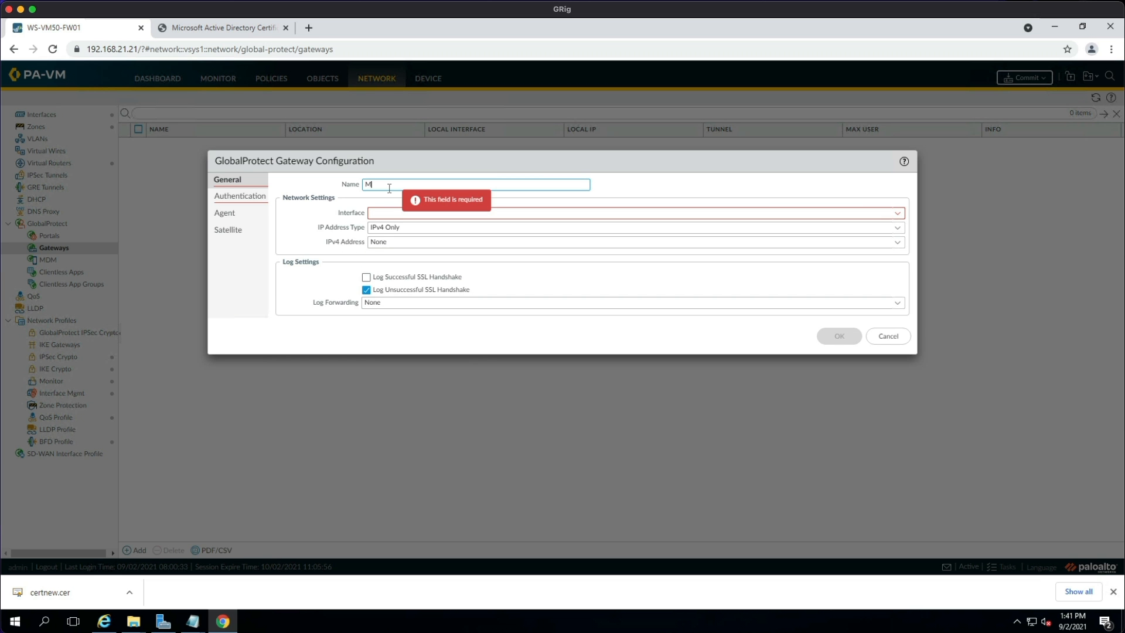
text(MBTech-Gateway)
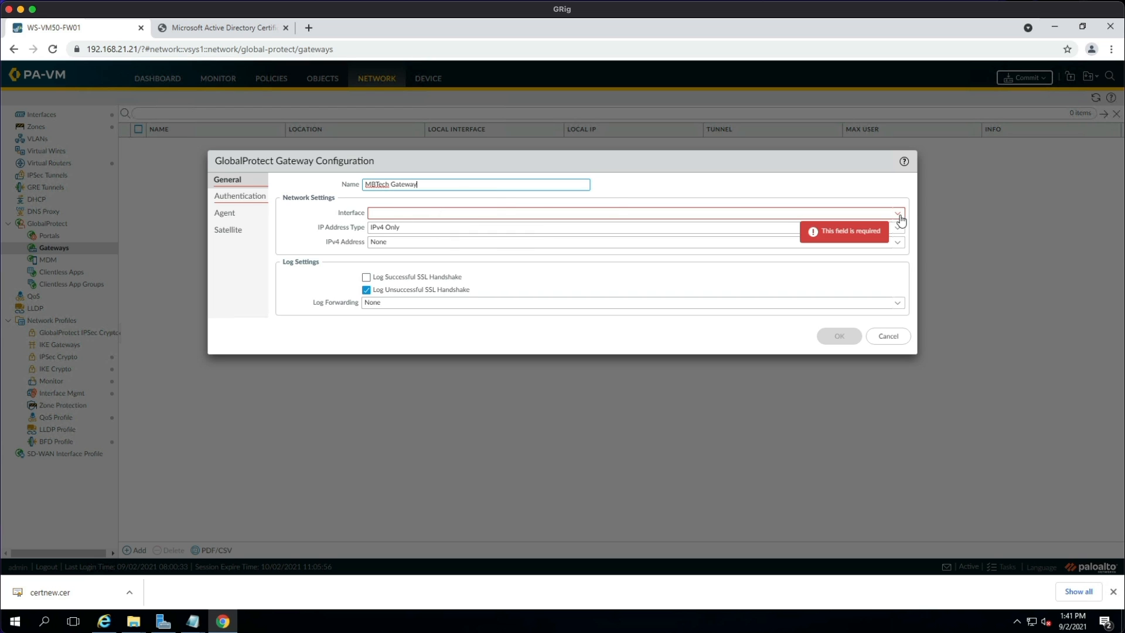
click(897, 214)
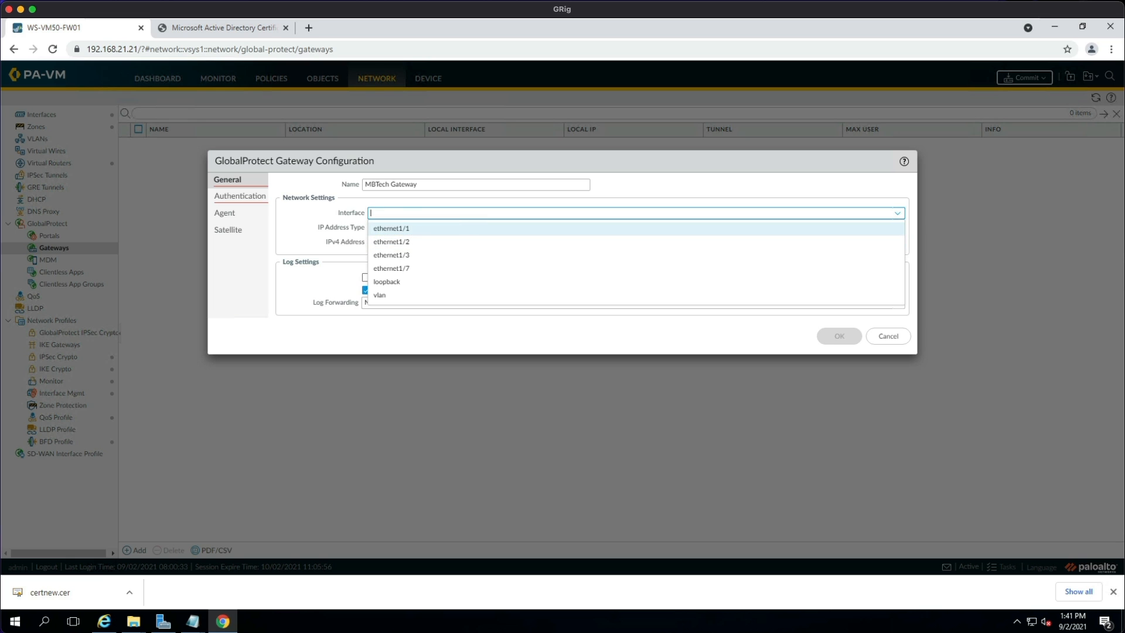
click(449, 227)
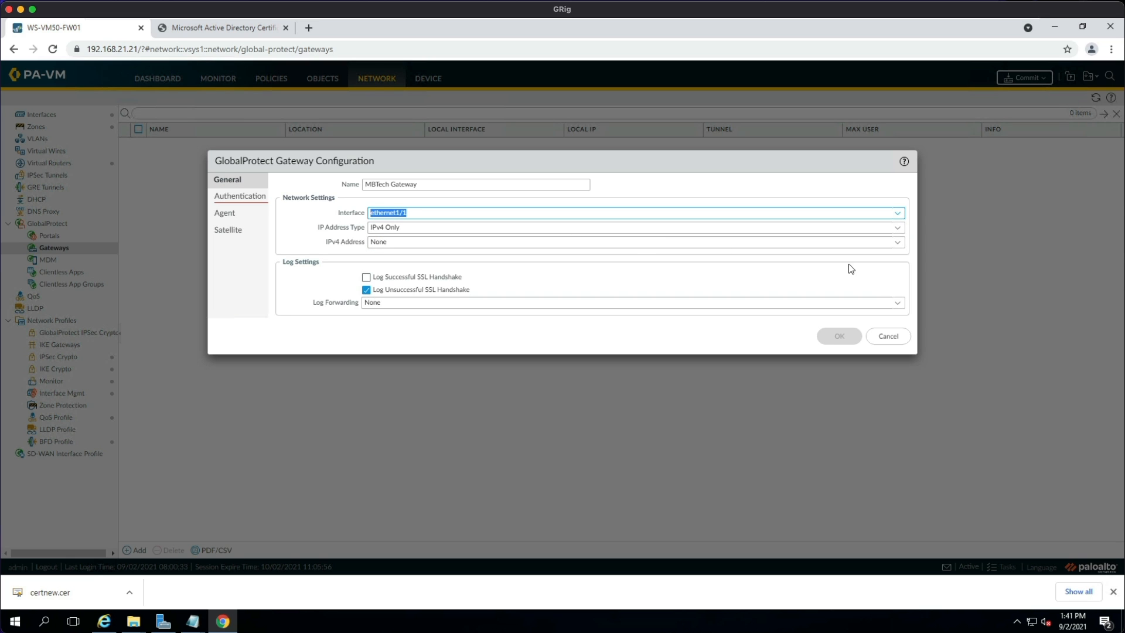
click(463, 242)
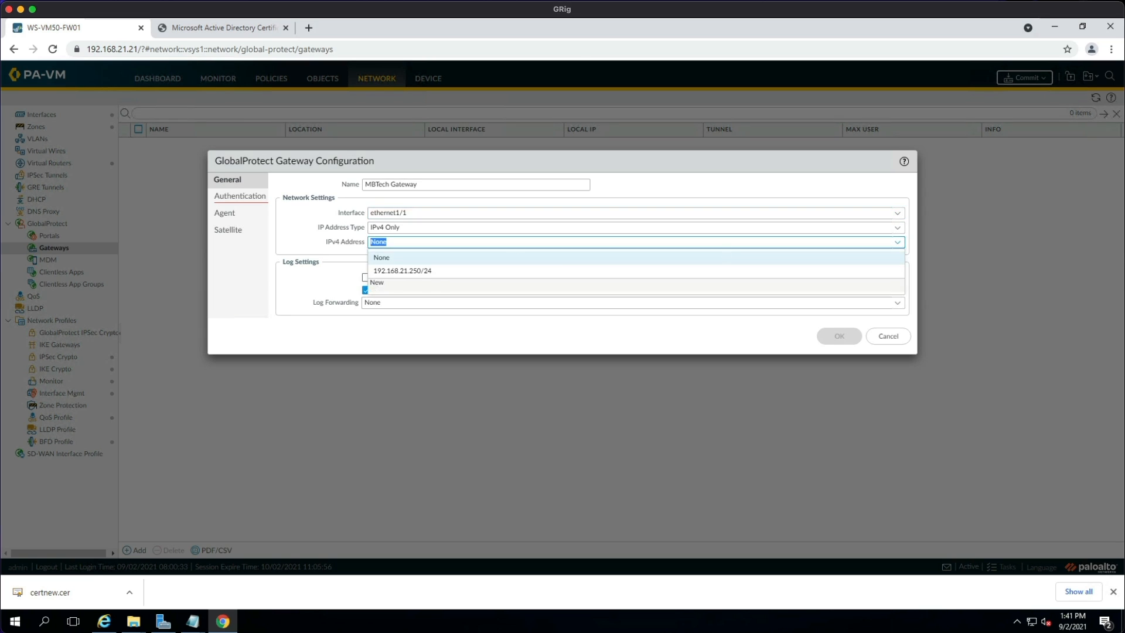
click(431, 268)
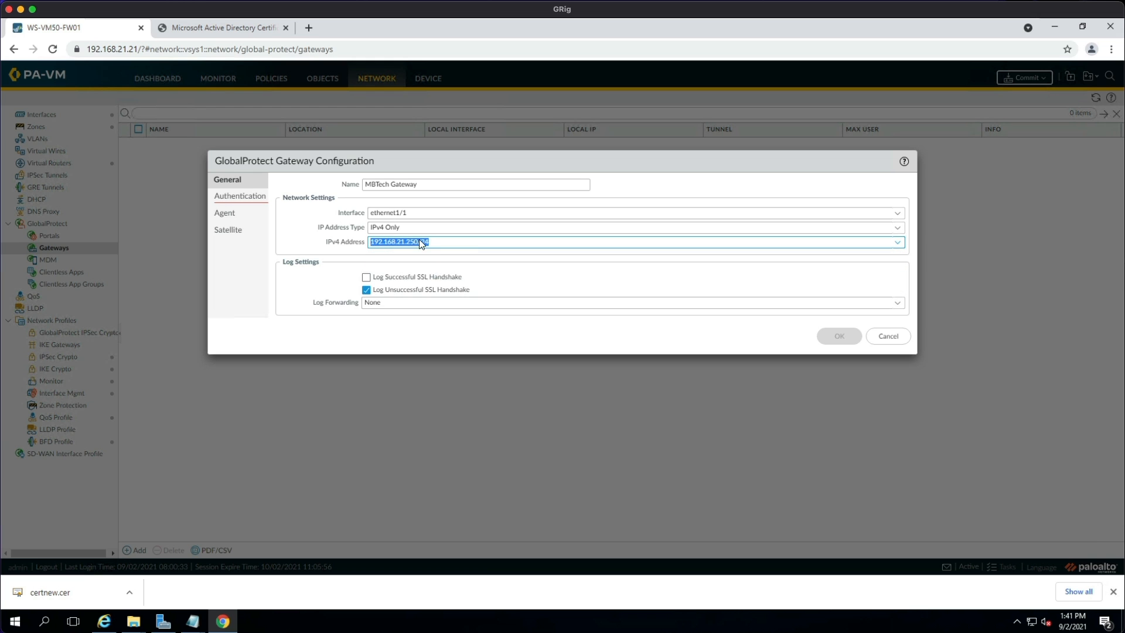
click(302, 230)
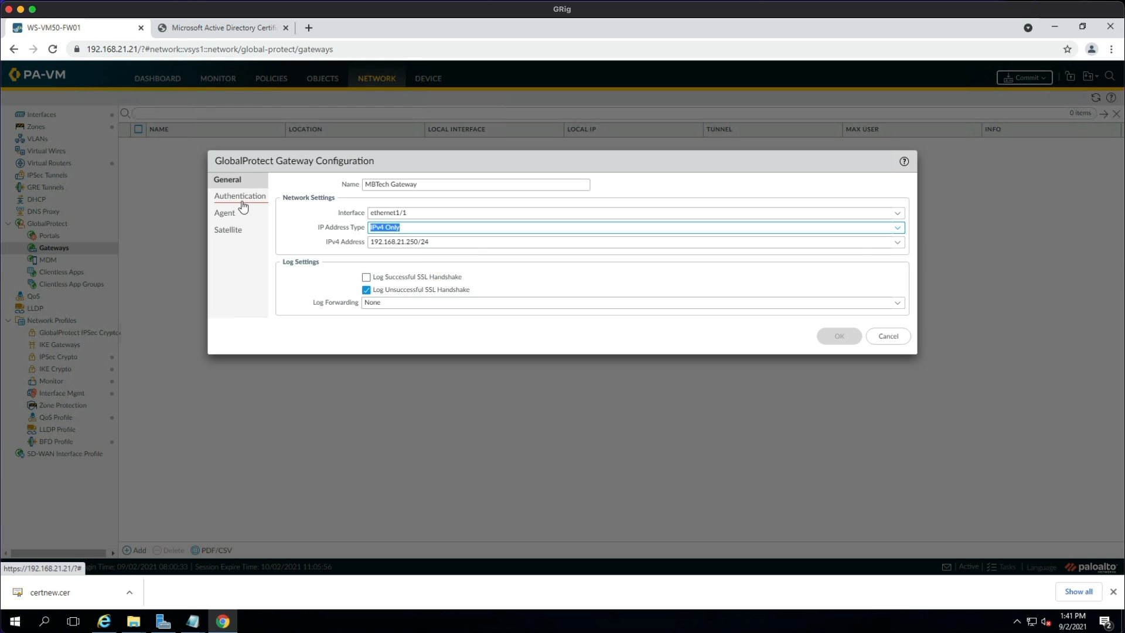
click(241, 197)
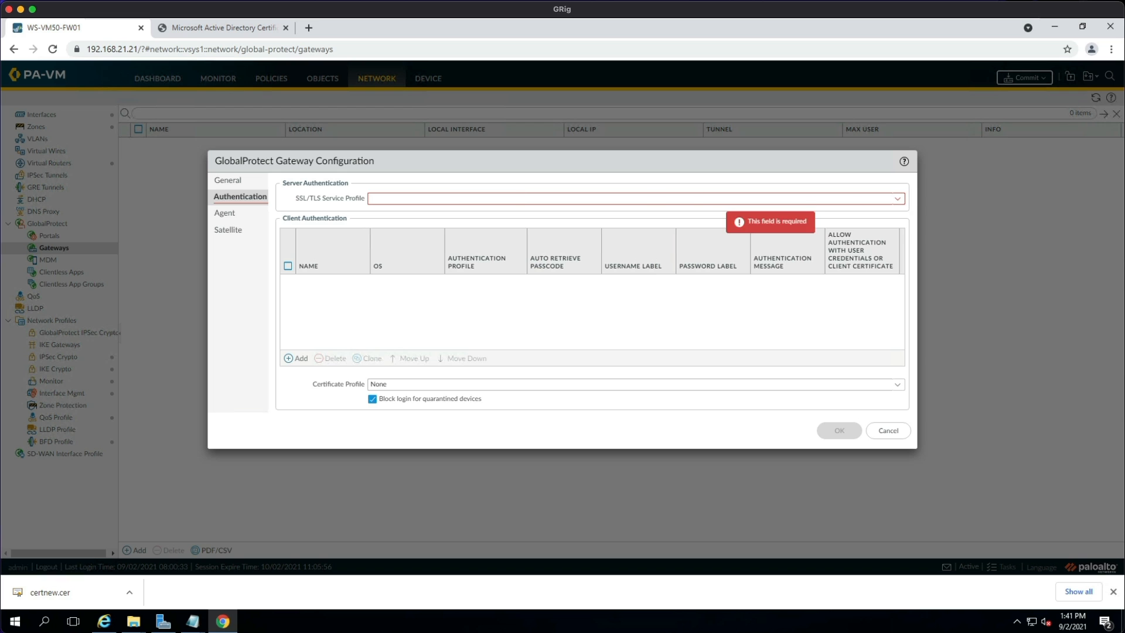
Assign the GlobalProtect-GW-Portal SSL/TLS profile and add a client authentication entry named GP Gateway Auth.
click(897, 200)
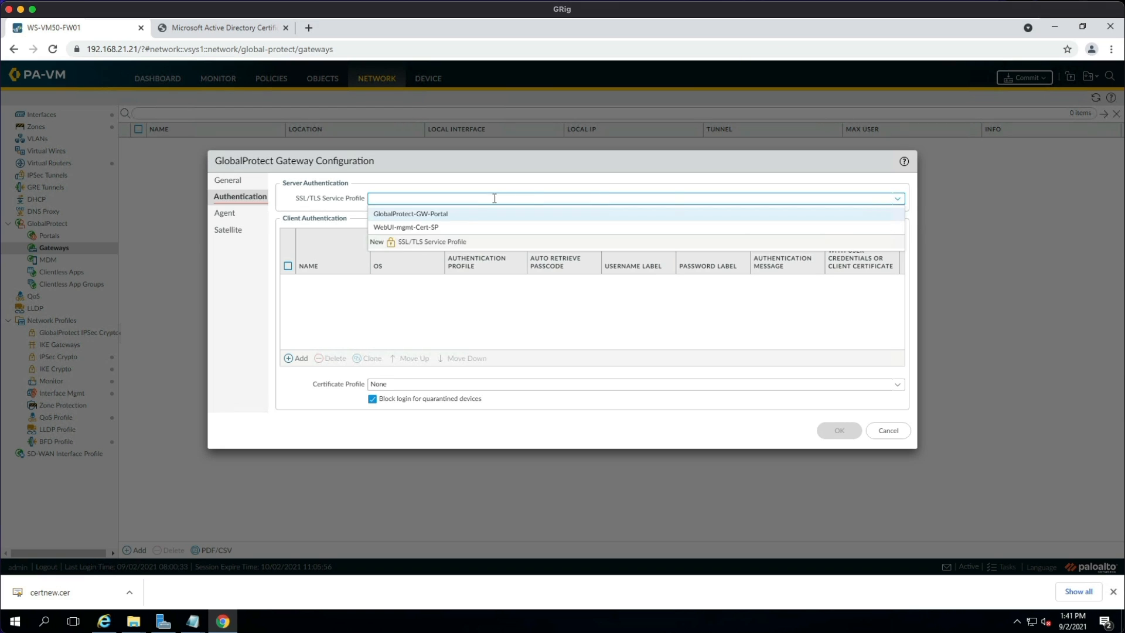
click(458, 215)
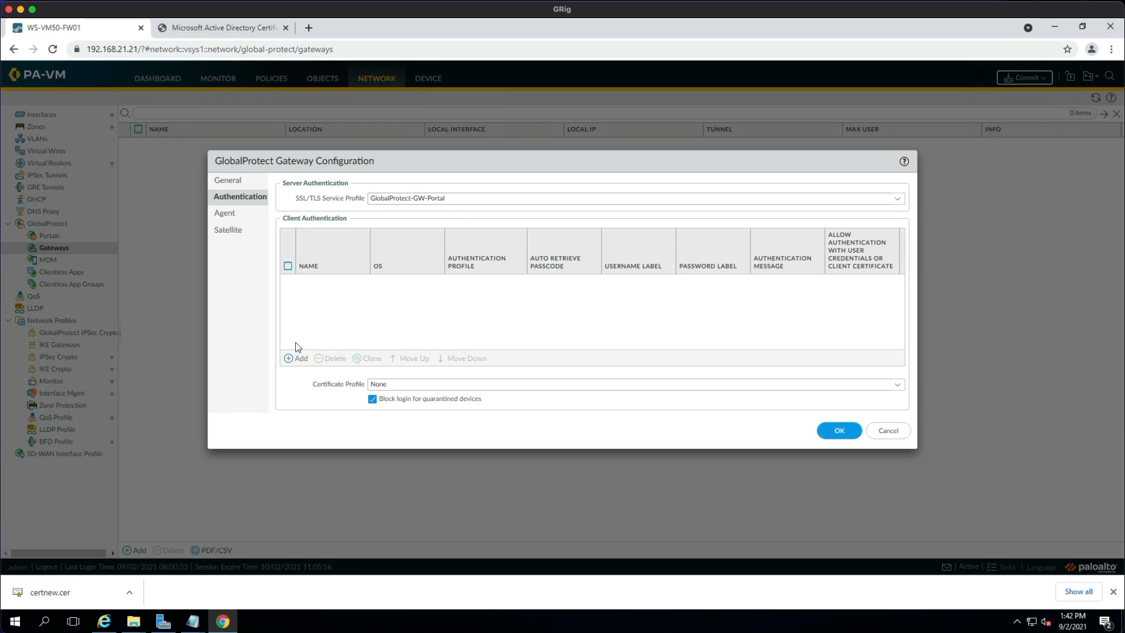
click(298, 358)
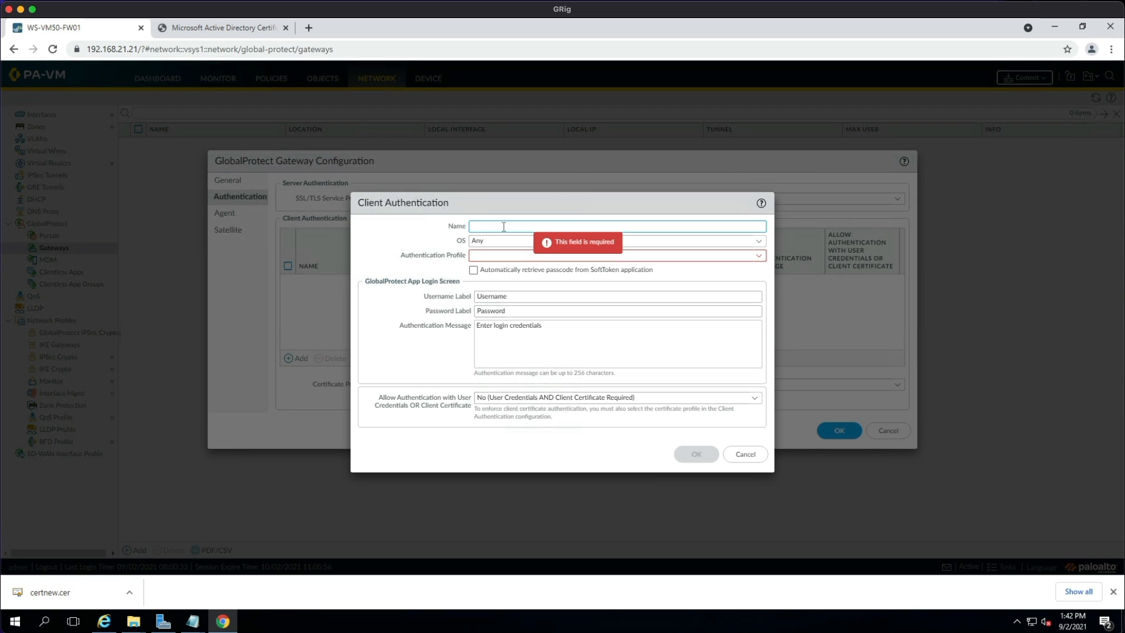
text(GP Gateway Auth)
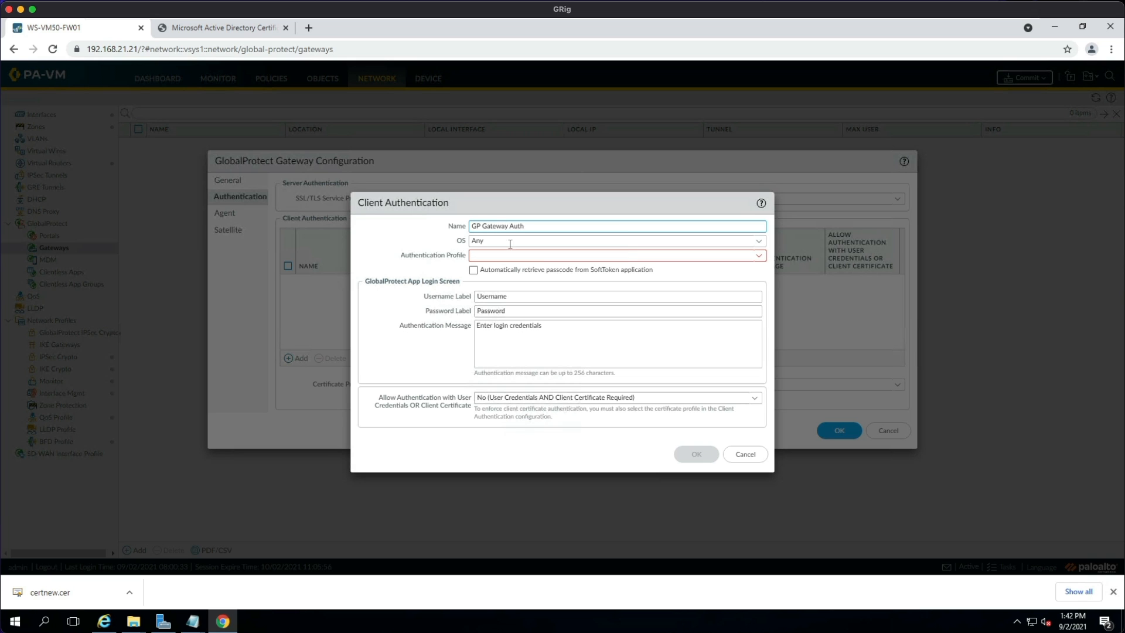
click(754, 256)
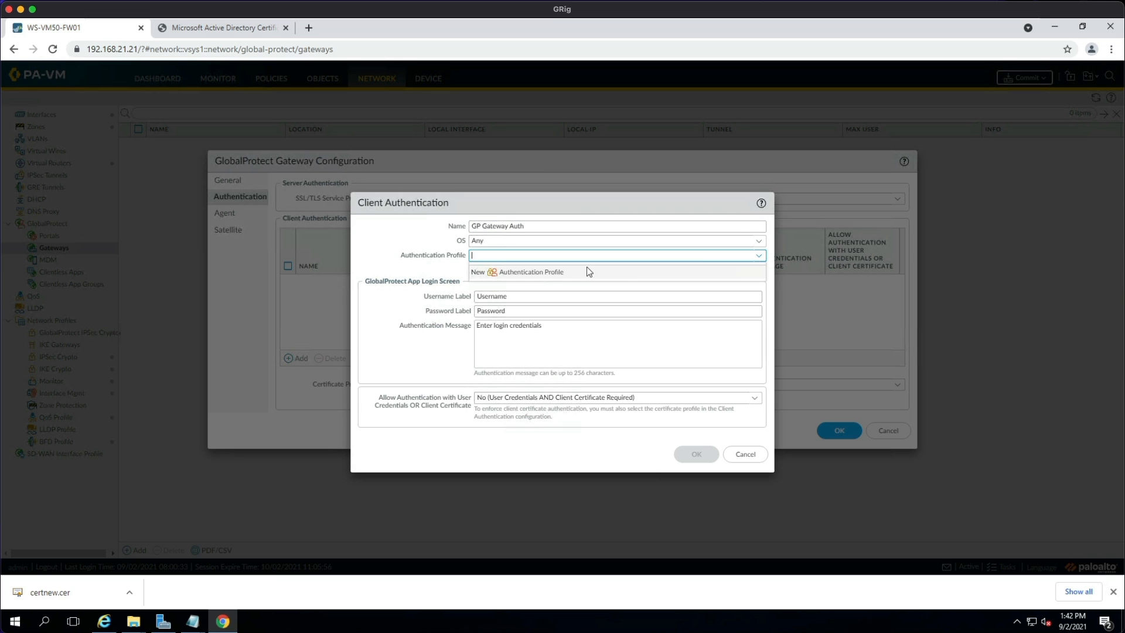
Create the GlobalProtect LDAP Auth authentication profile, type LDAP, server profile LDAP-AD-SERVER.
click(538, 274)
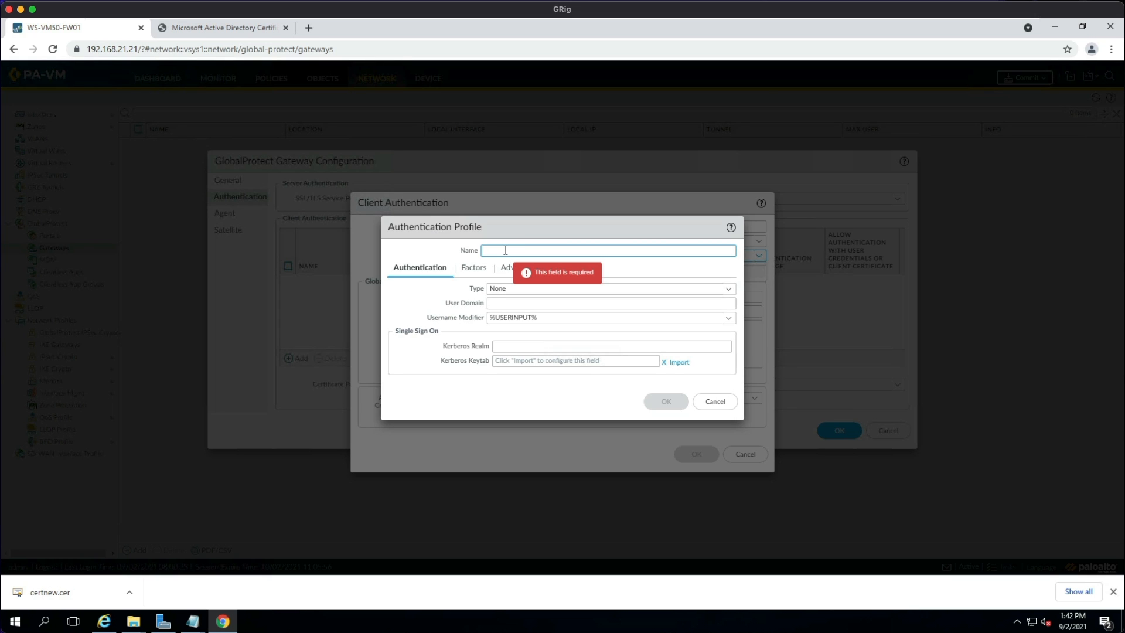
text(Global)
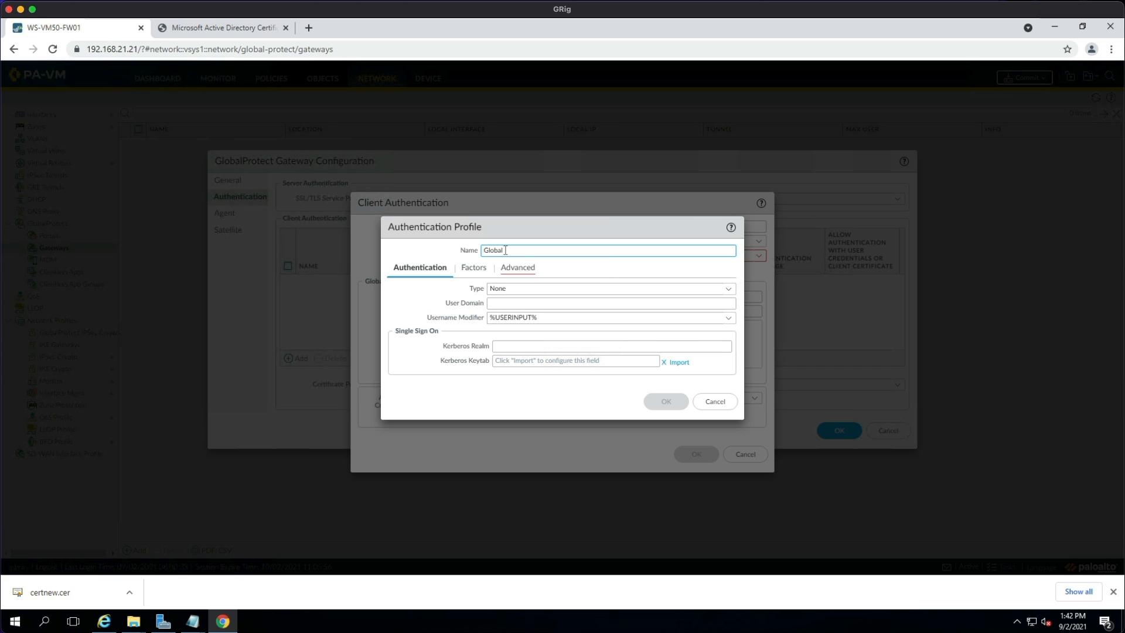
text(Protect LDAP Auth)
click(729, 289)
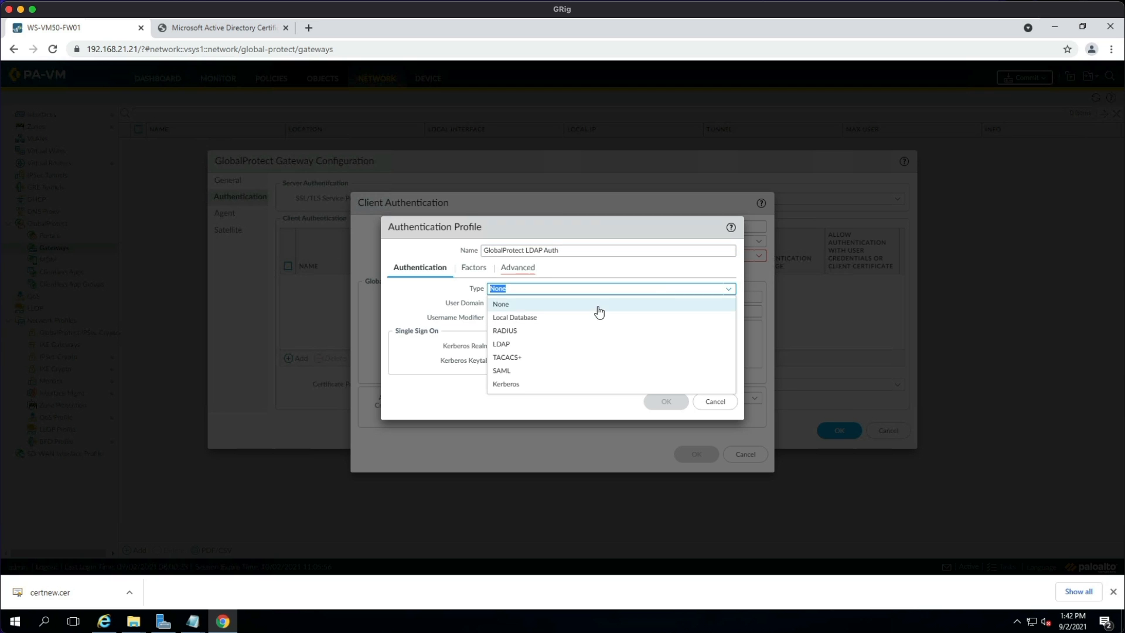
click(566, 343)
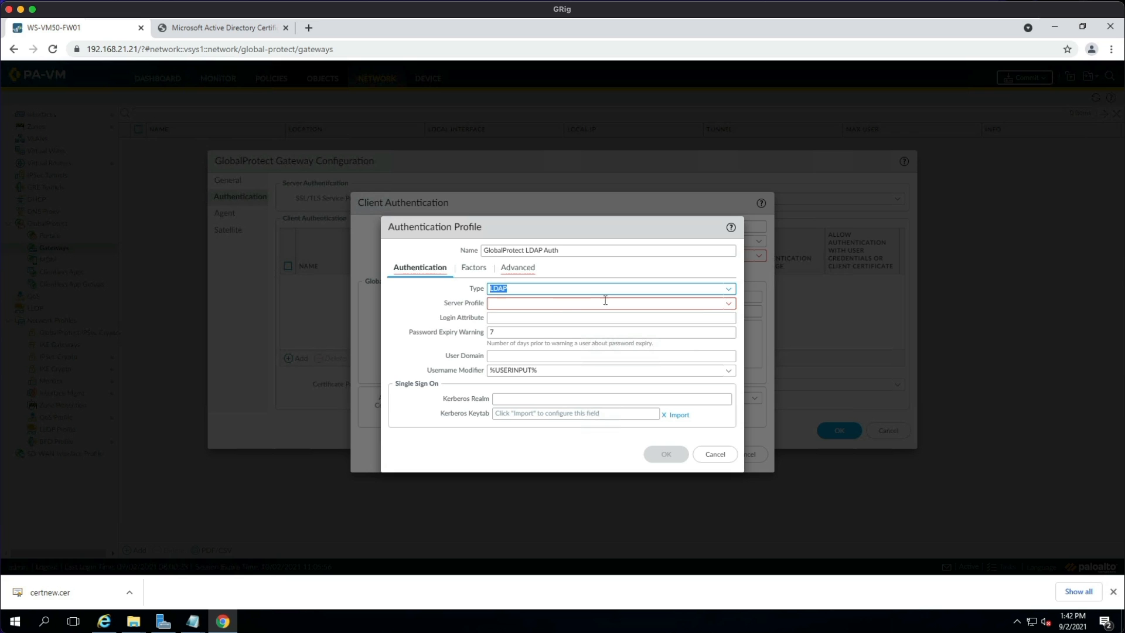
click(728, 303)
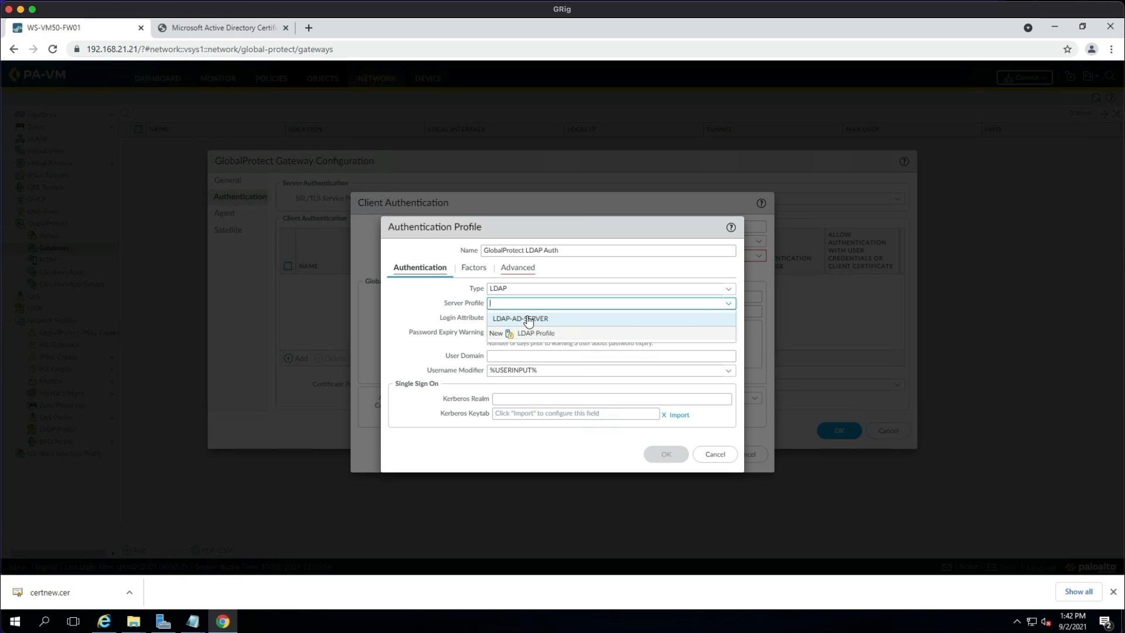
click(528, 319)
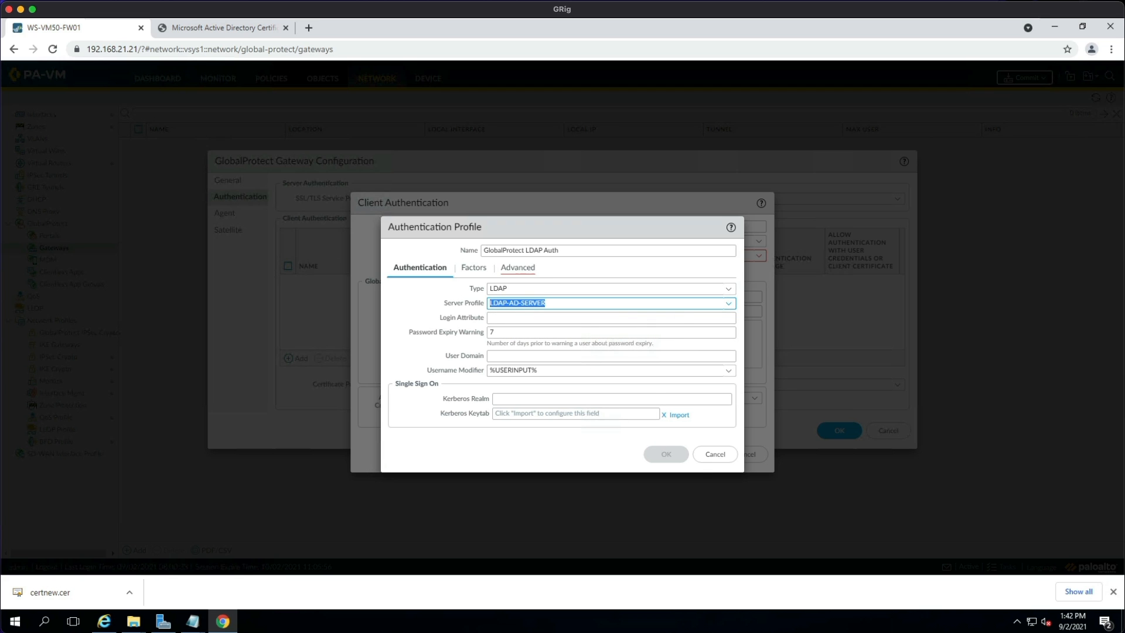
Add 'all' to the profile's allow list, then save the profile and the GP Gateway Auth entry.
click(528, 268)
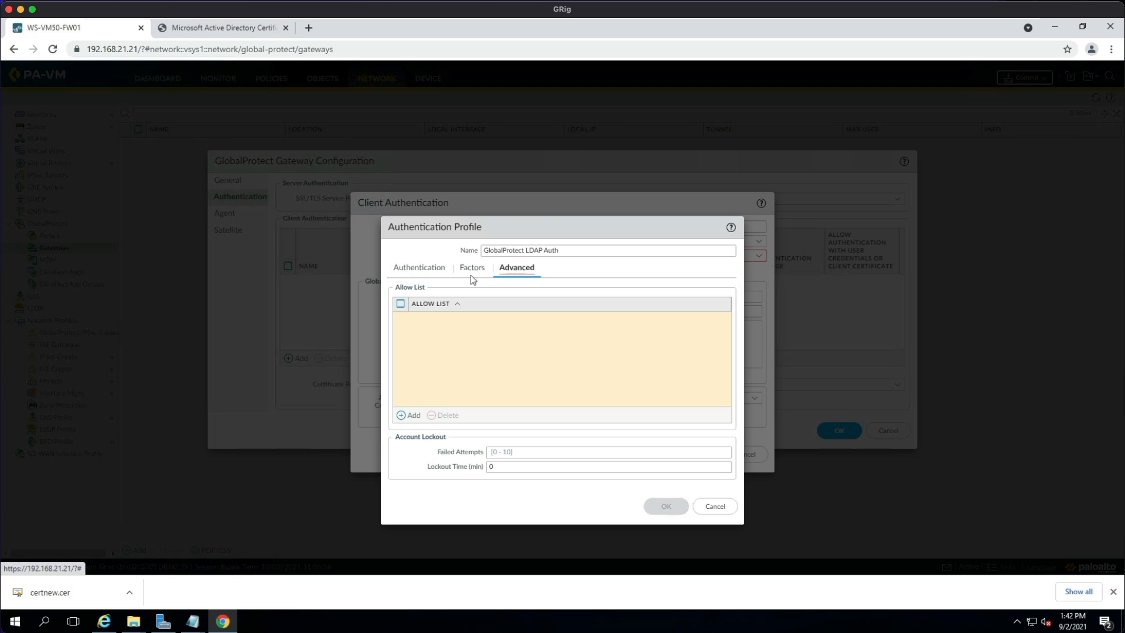
click(402, 415)
click(429, 332)
click(548, 356)
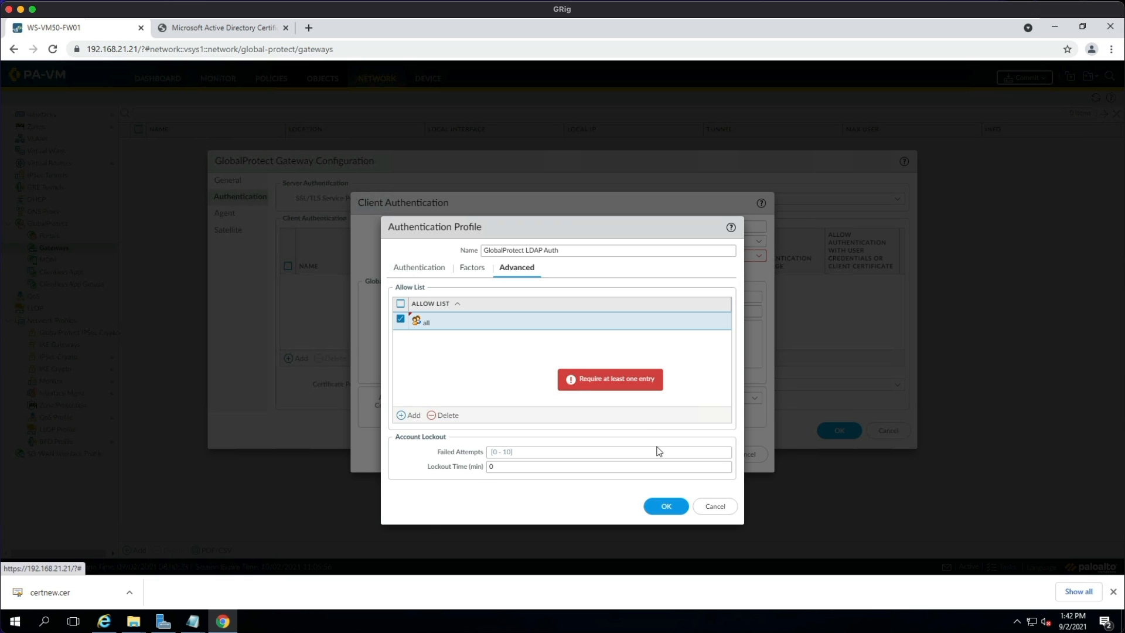
click(665, 503)
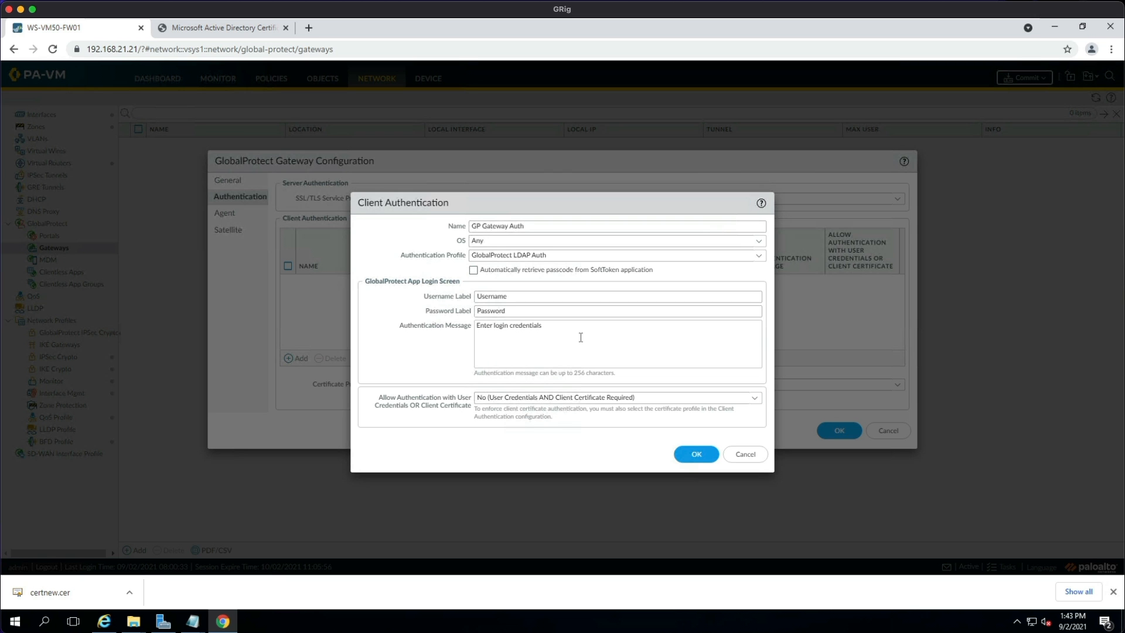
click(690, 454)
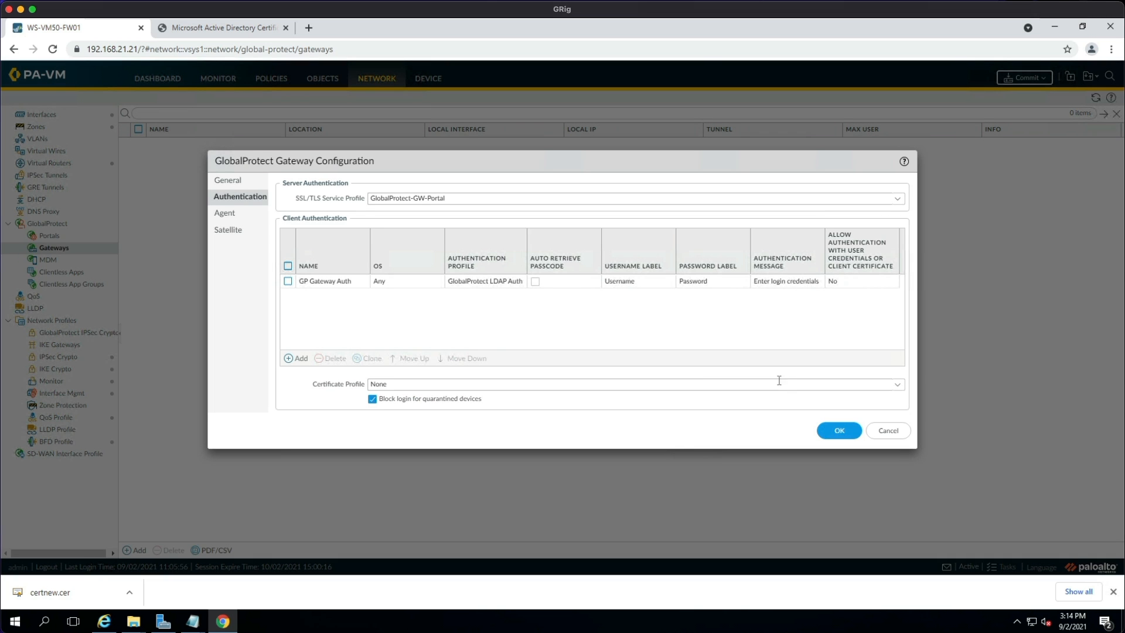
Turn on Tunnel Mode for gateway agents using tunnel.2 as the tunnel interface.
click(225, 214)
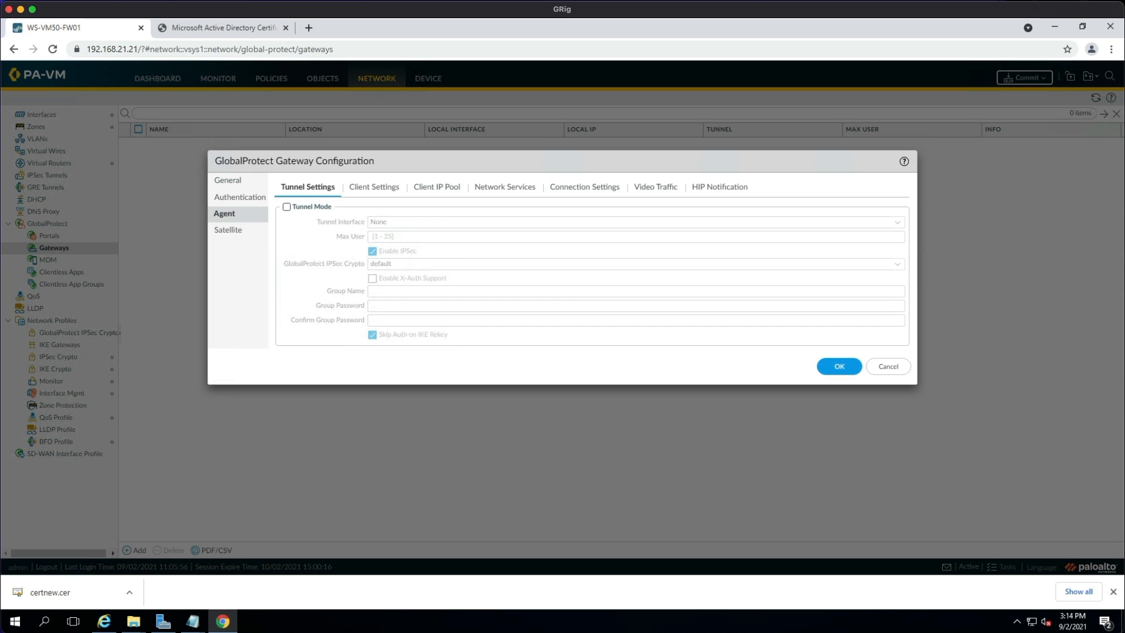
click(287, 206)
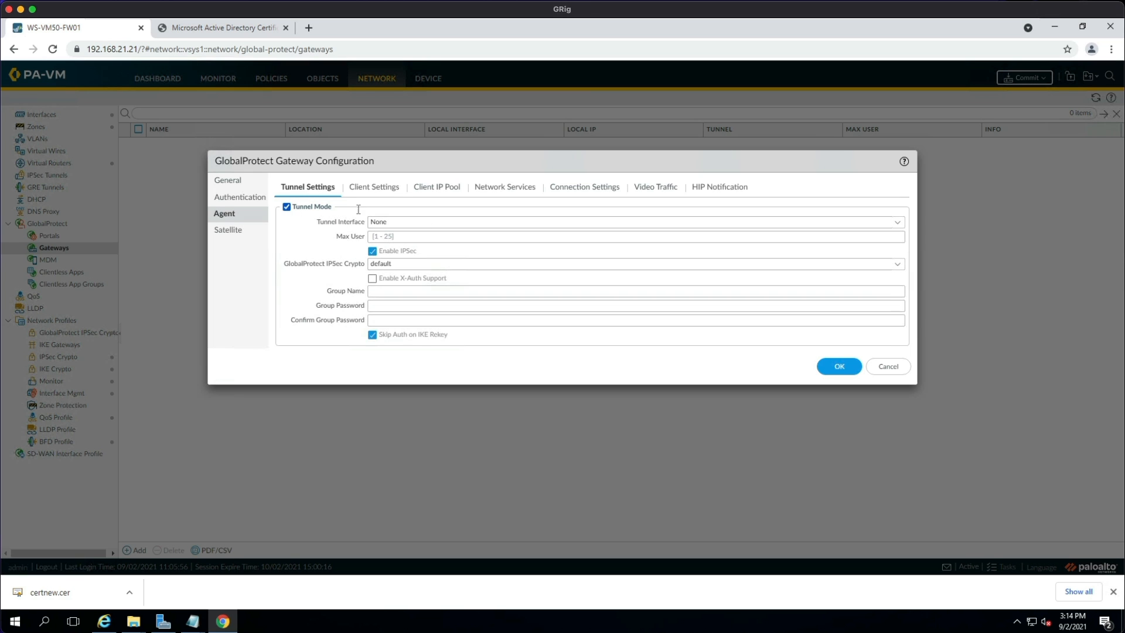
click(892, 222)
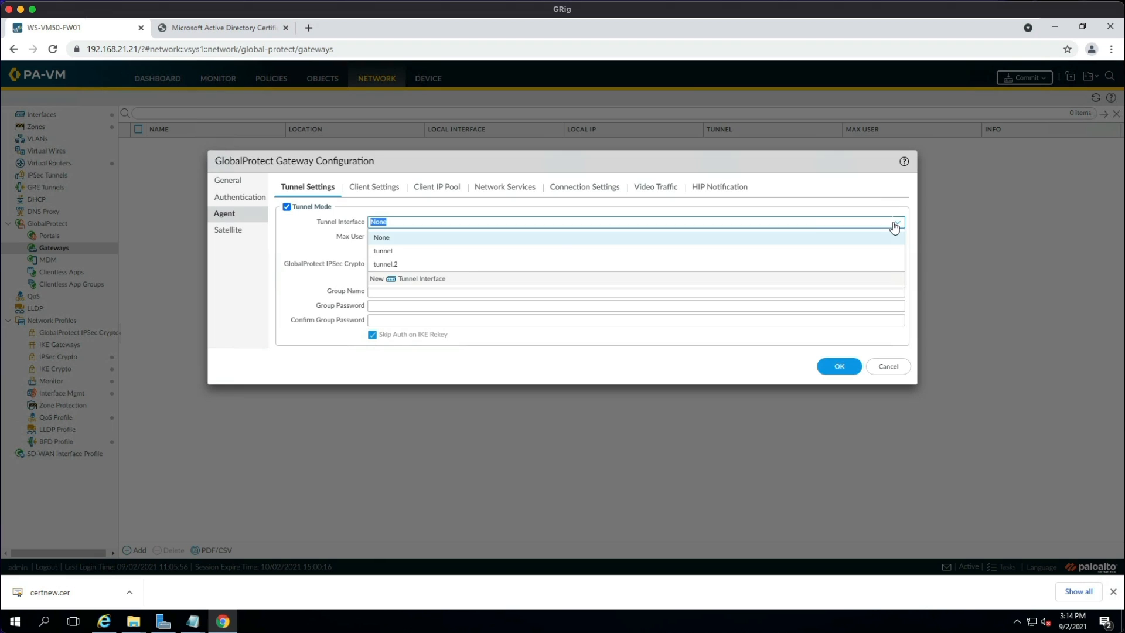
click(427, 264)
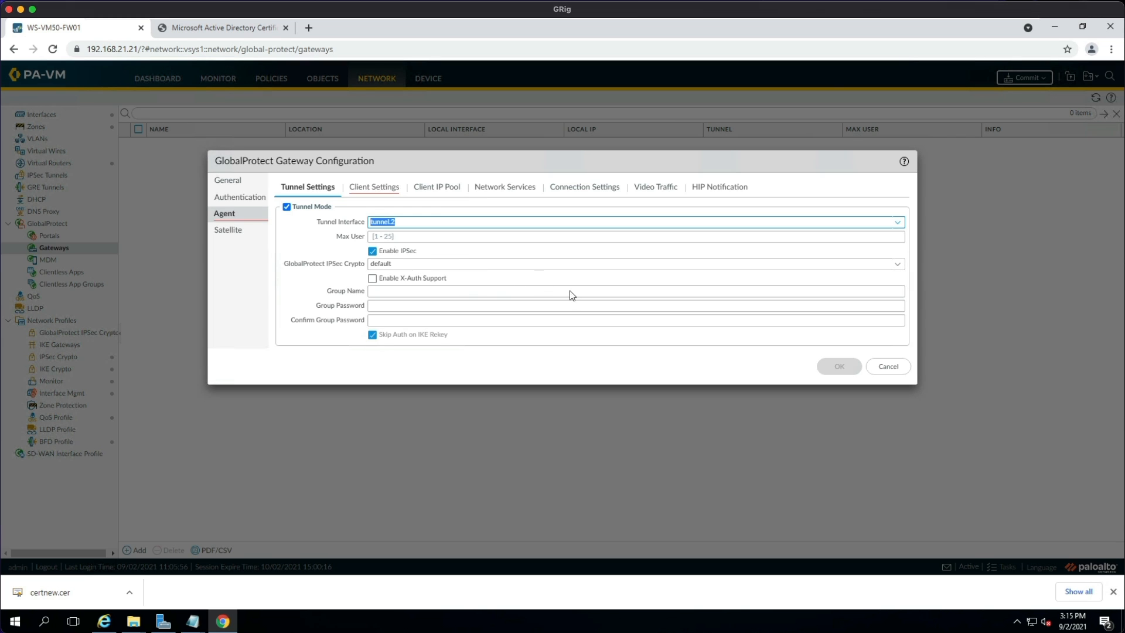
click(373, 188)
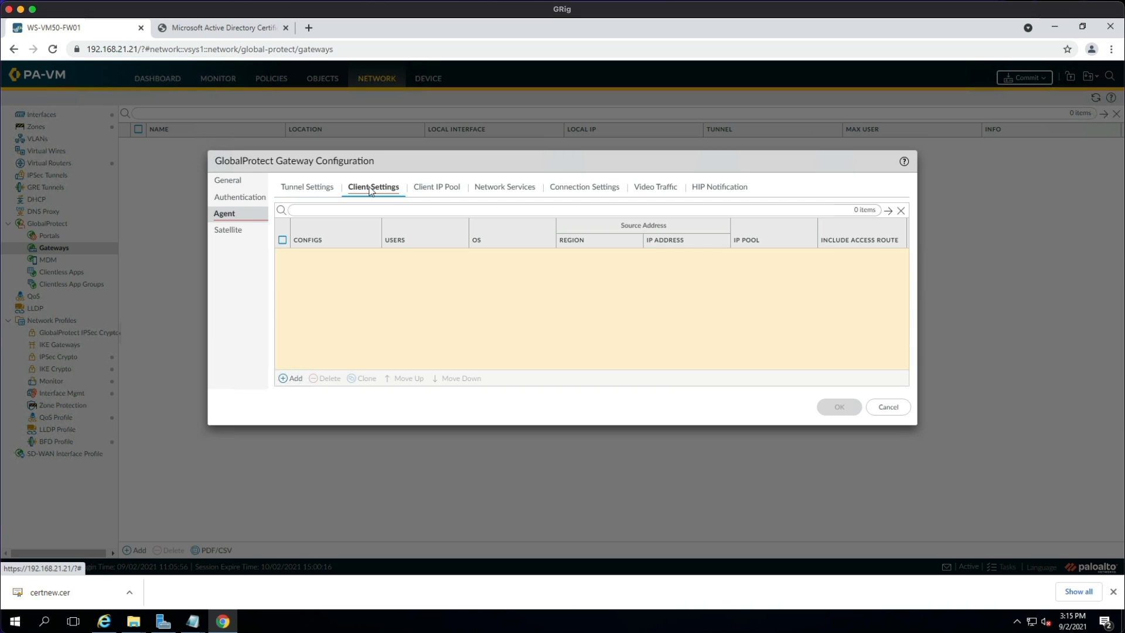
Add the MBTech-Security Team client config with IP pool 172.16.3.0/24 and save it.
click(287, 377)
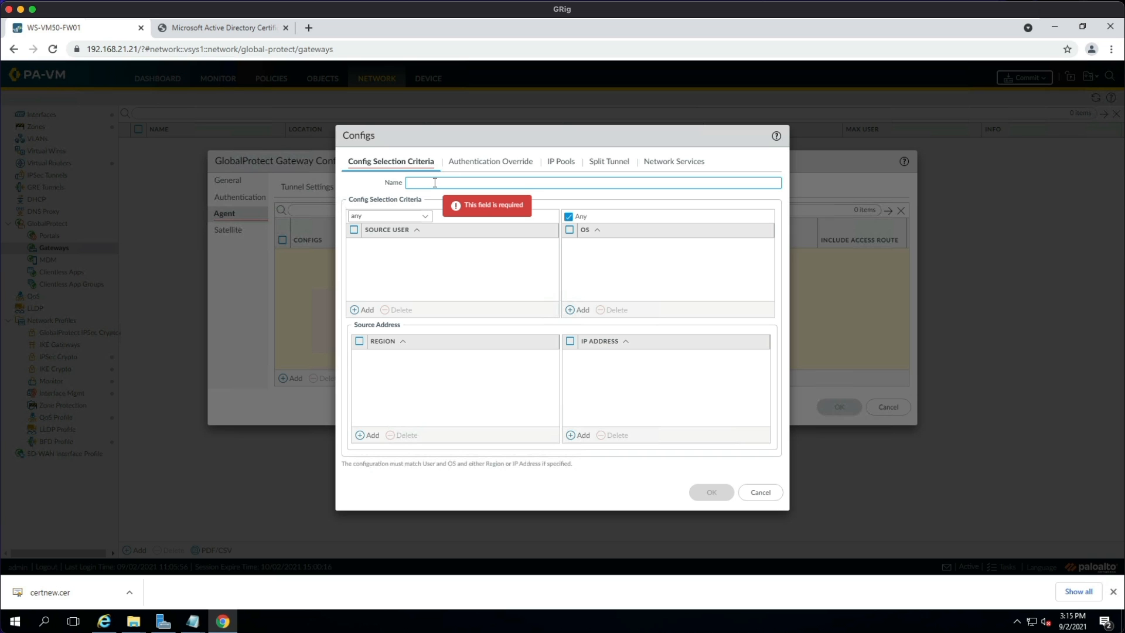
text(MBTech-Security Team)
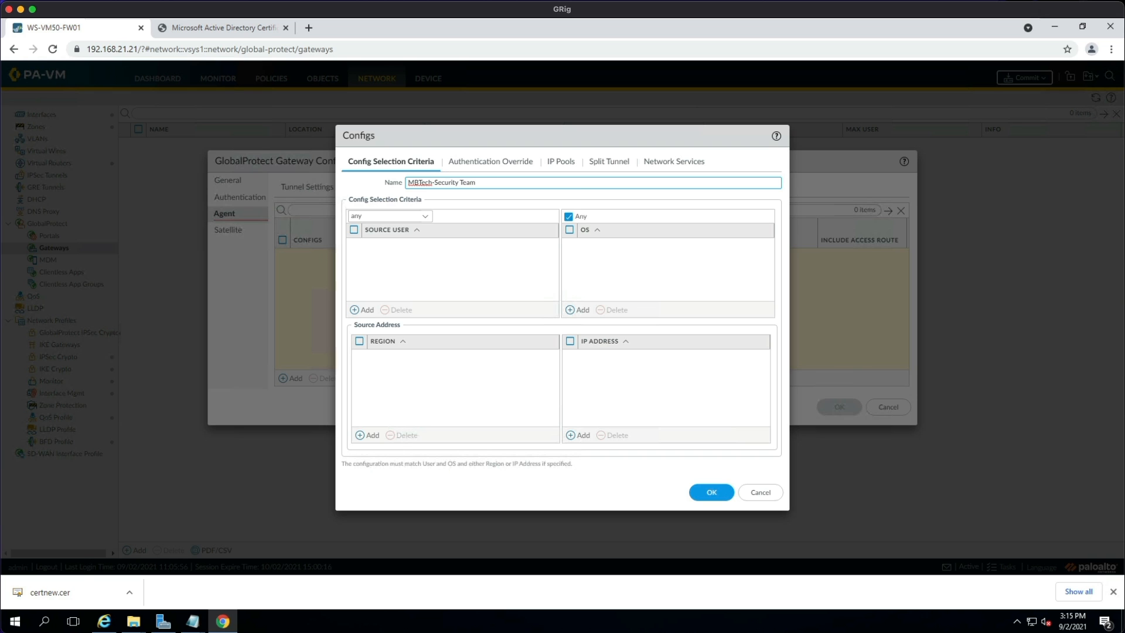
click(501, 165)
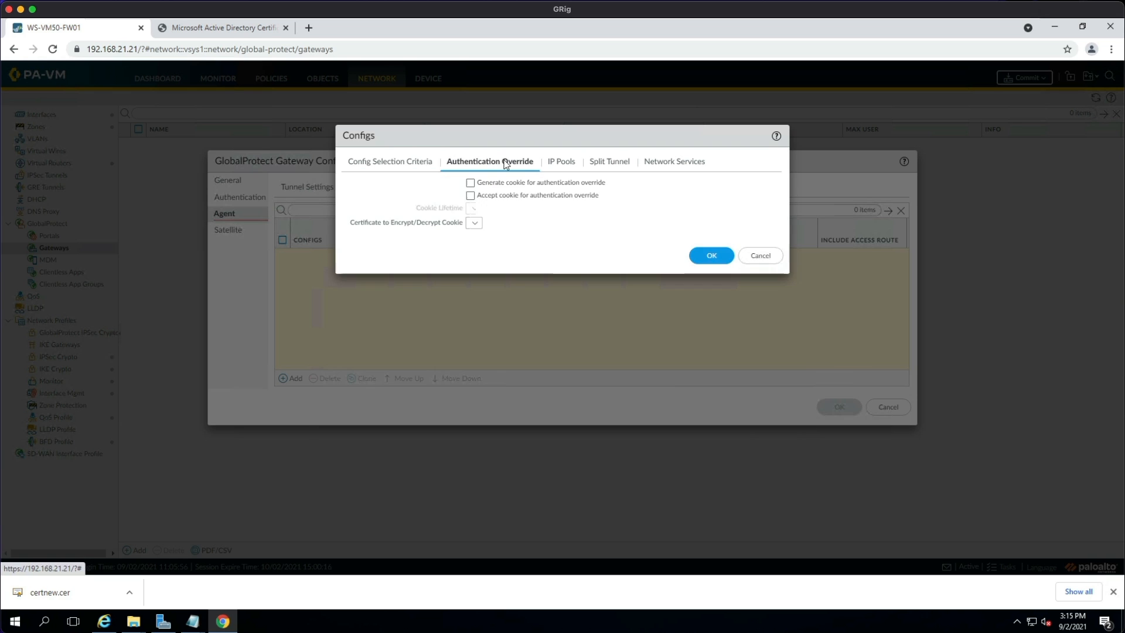
click(563, 164)
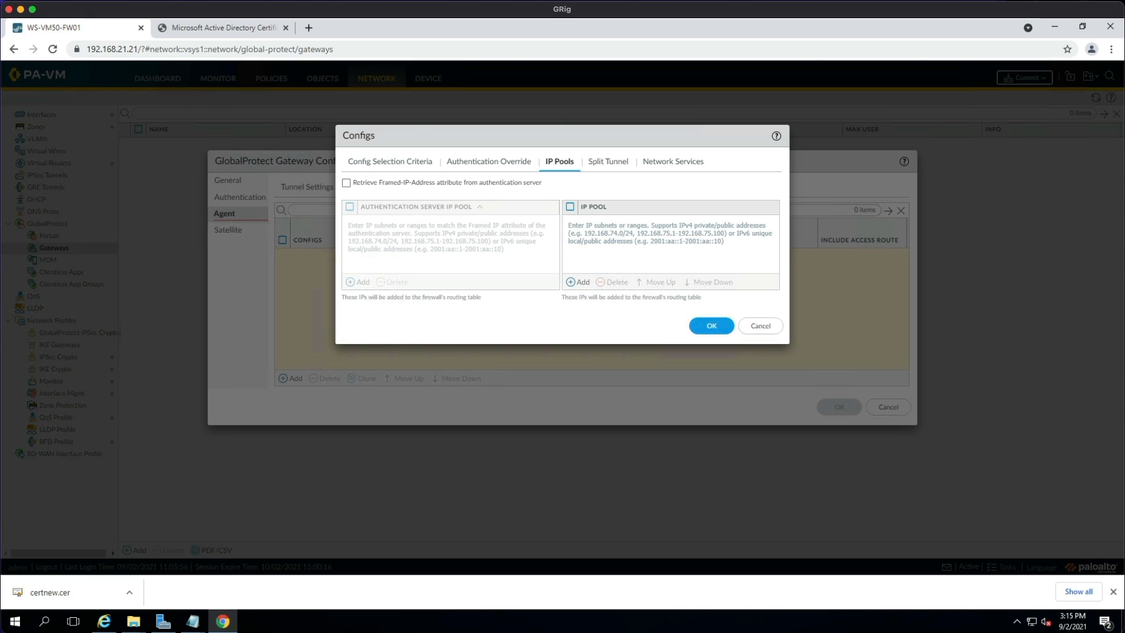
click(576, 282)
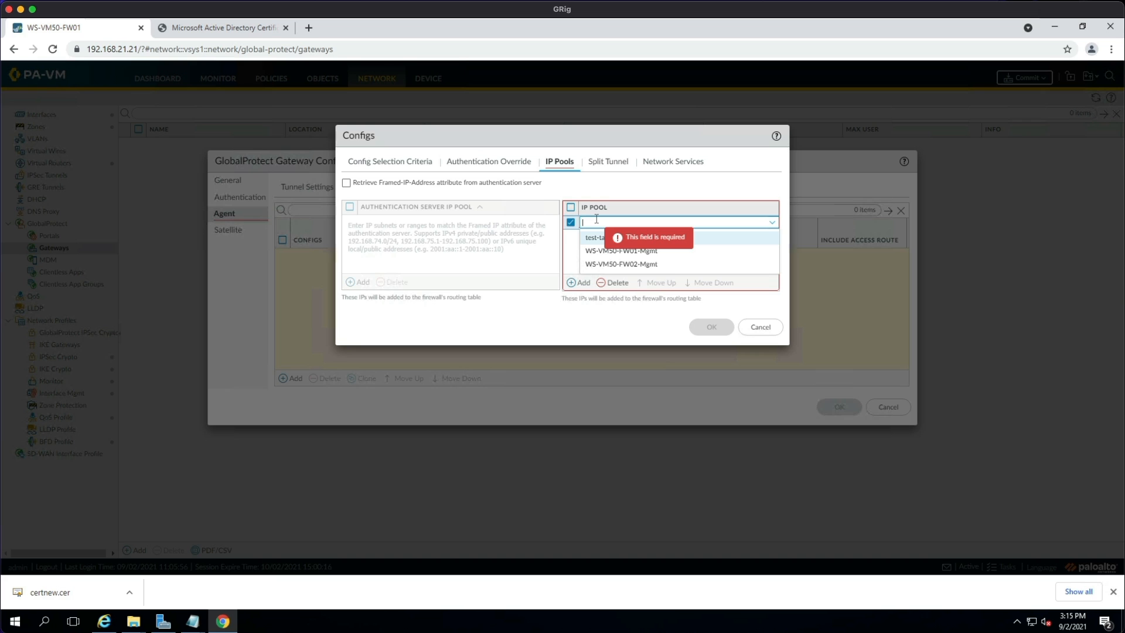
text(172.16.3.)
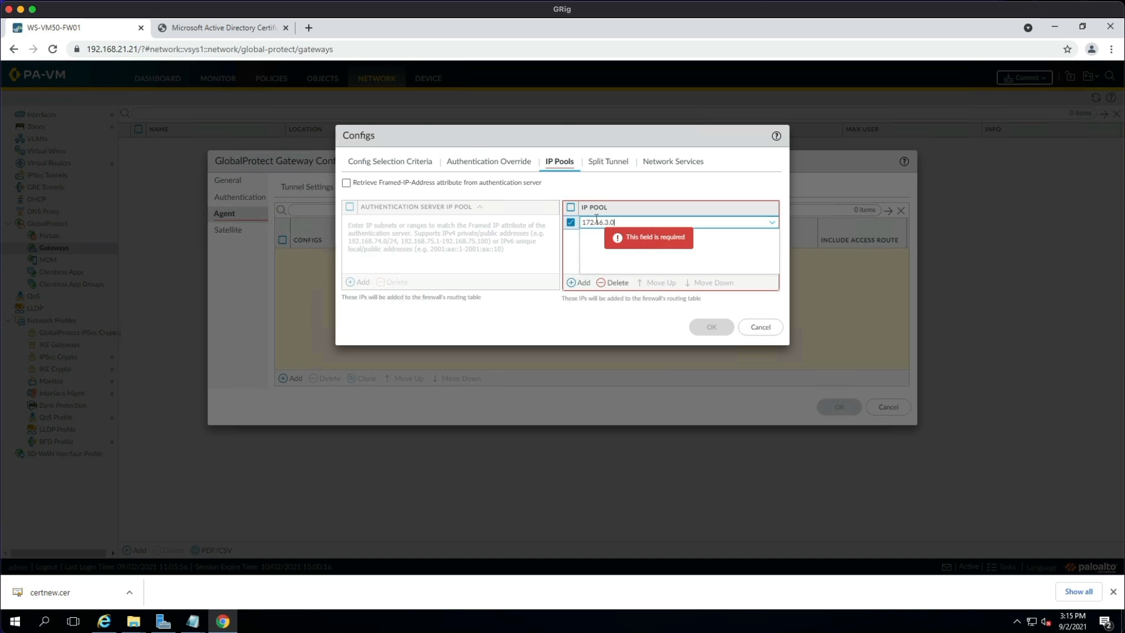
text(0/24)
click(650, 316)
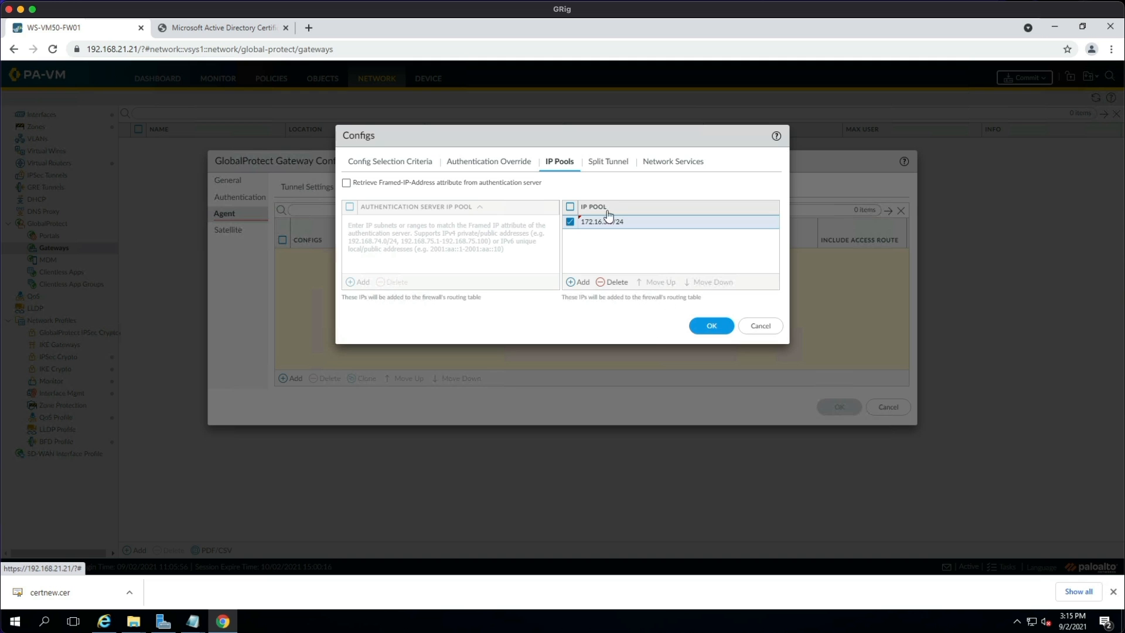
click(708, 327)
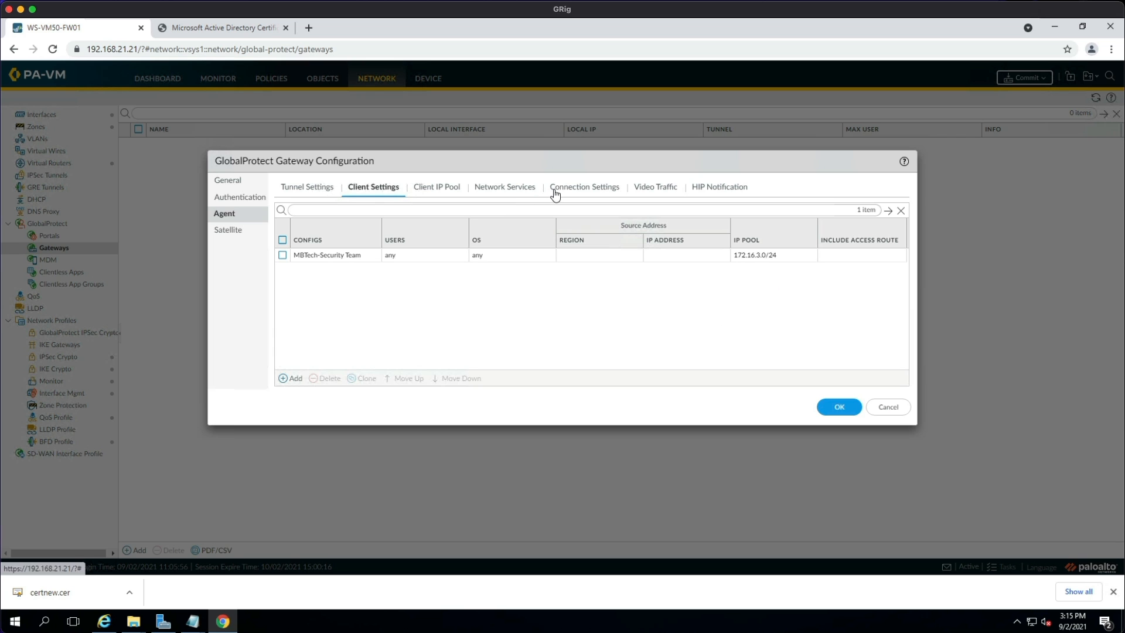
Set primary DNS 10.4.4.100 and secondary DNS 8.8.8.8, then save MBTech Gateway.
click(508, 191)
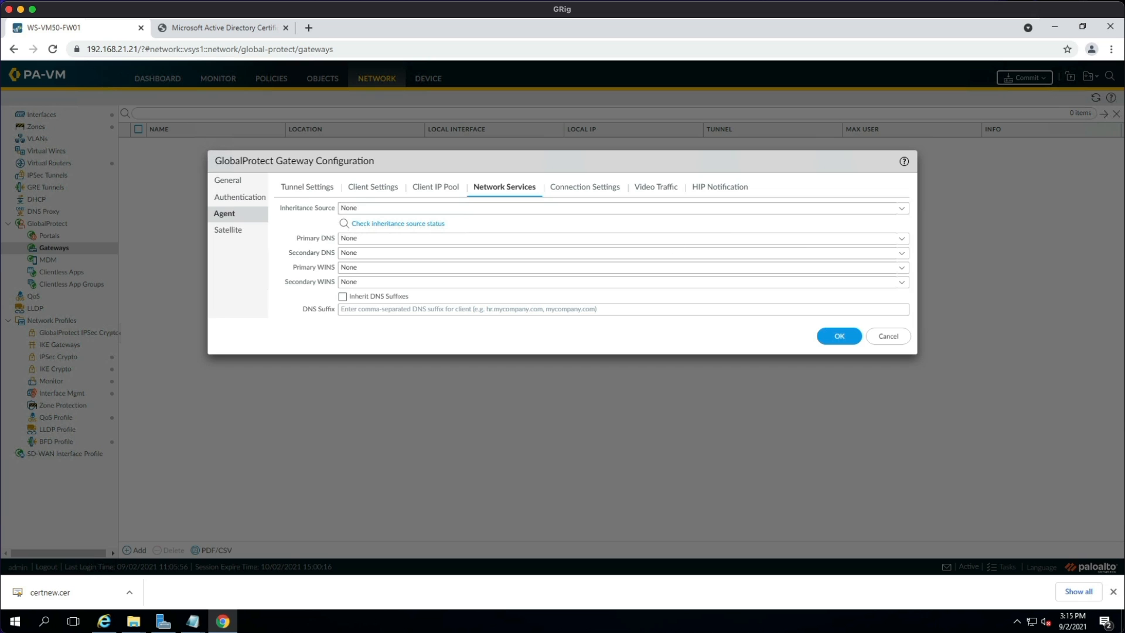
click(576, 238)
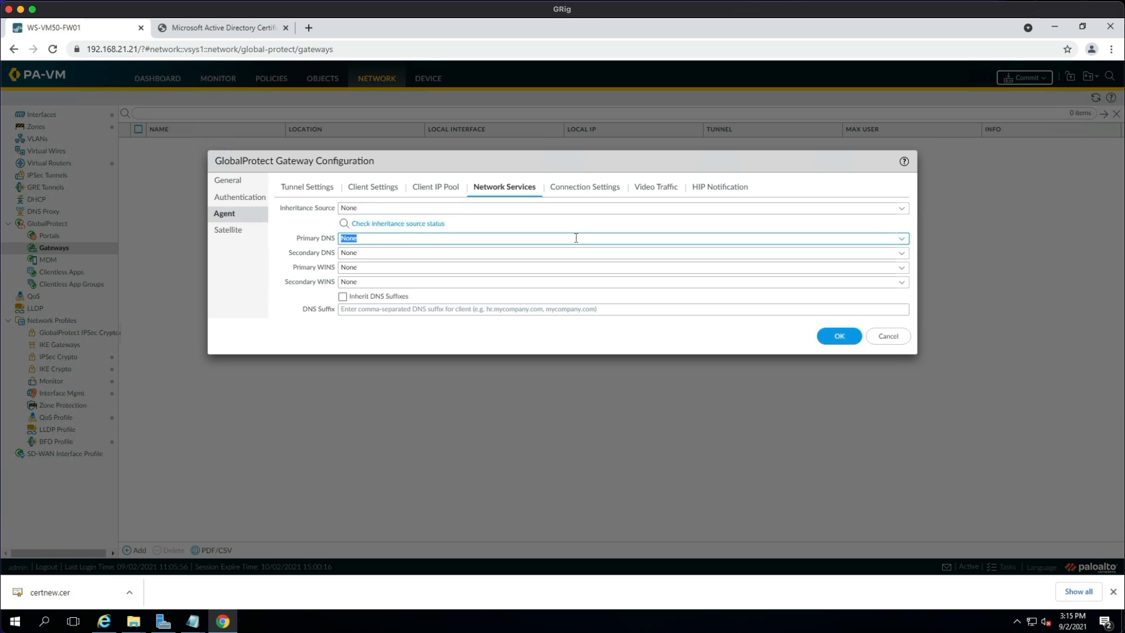
text(10.4.4.100)
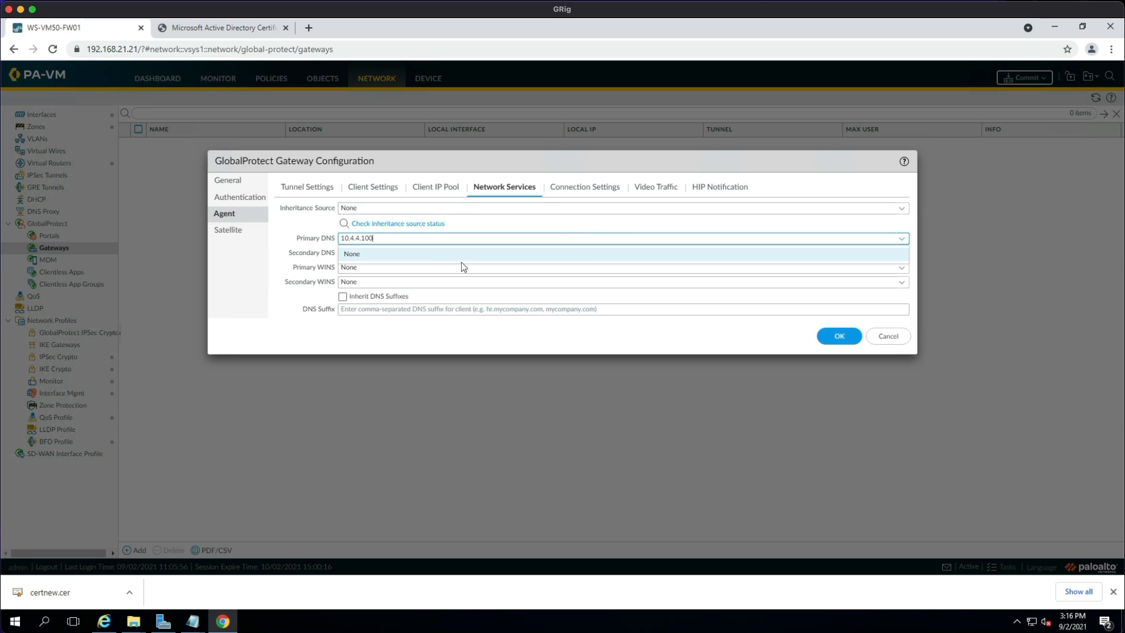
click(388, 254)
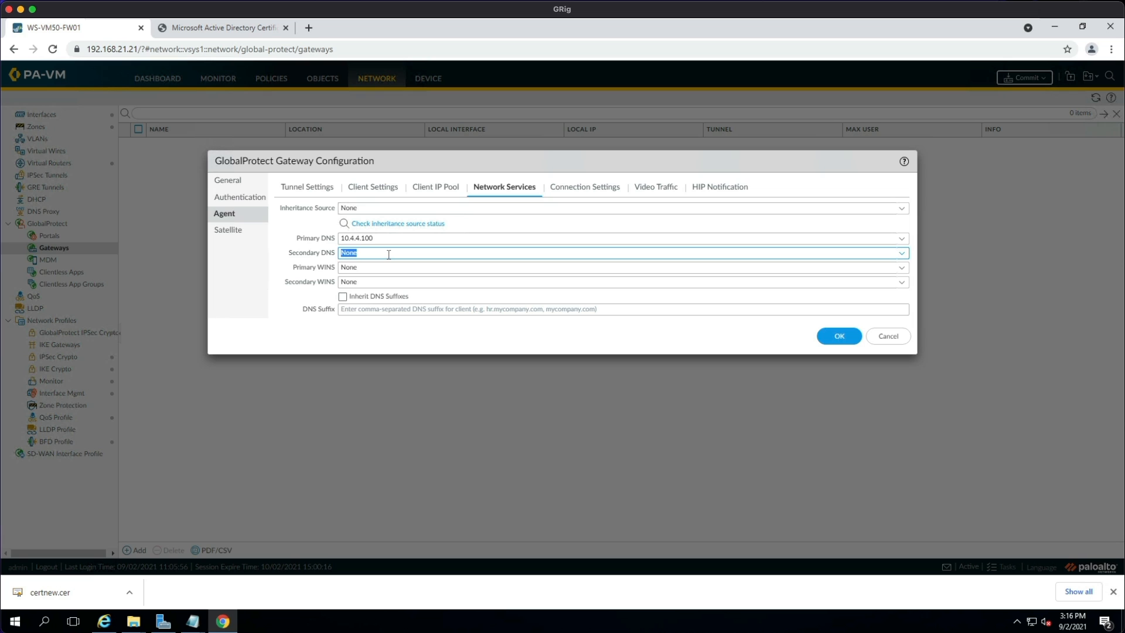
key(BackSpace)
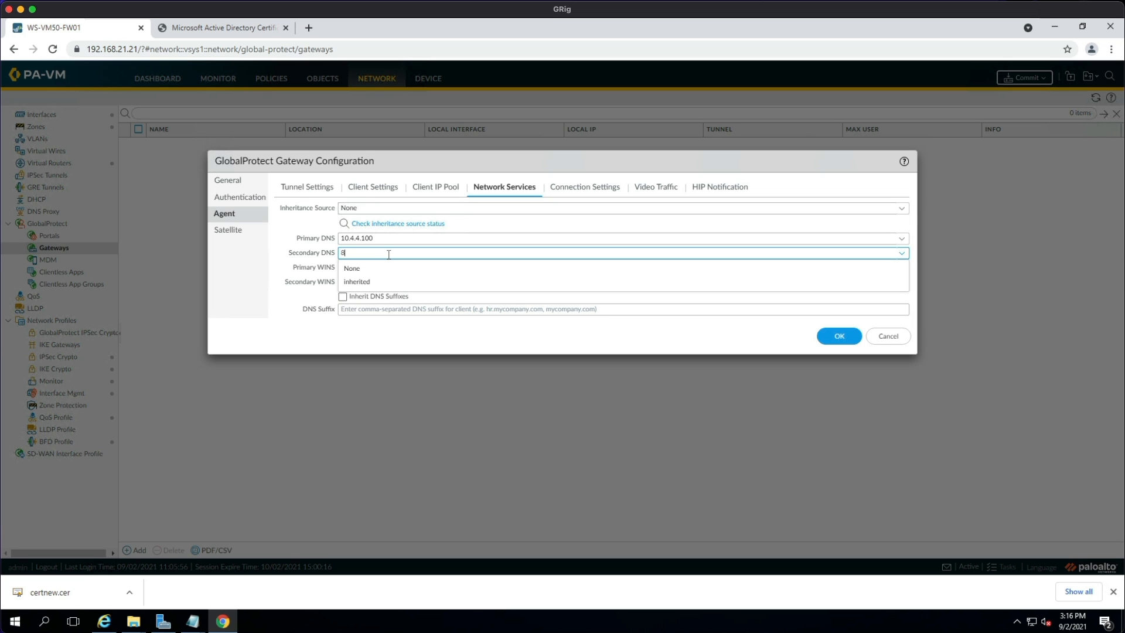
text(8.8.8.8)
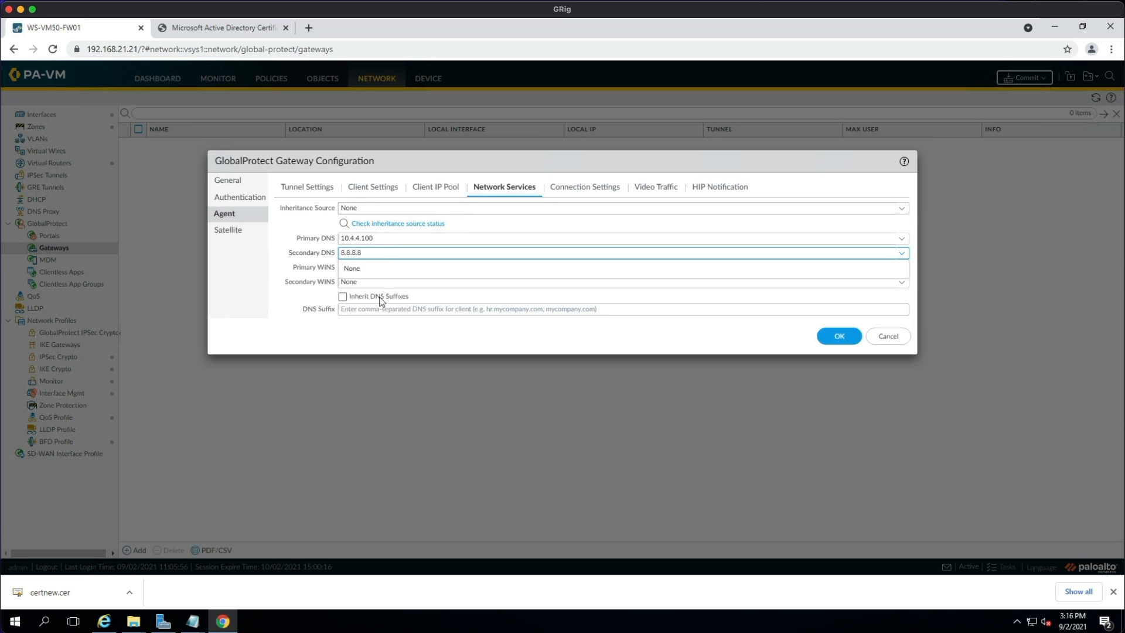
key(Tab)
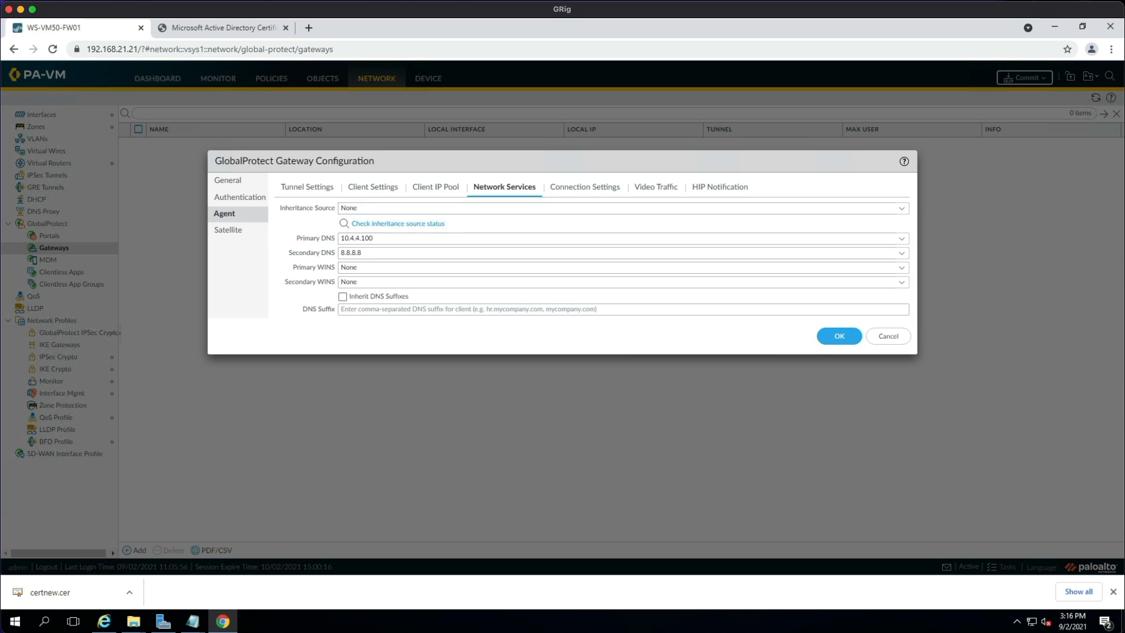
click(836, 337)
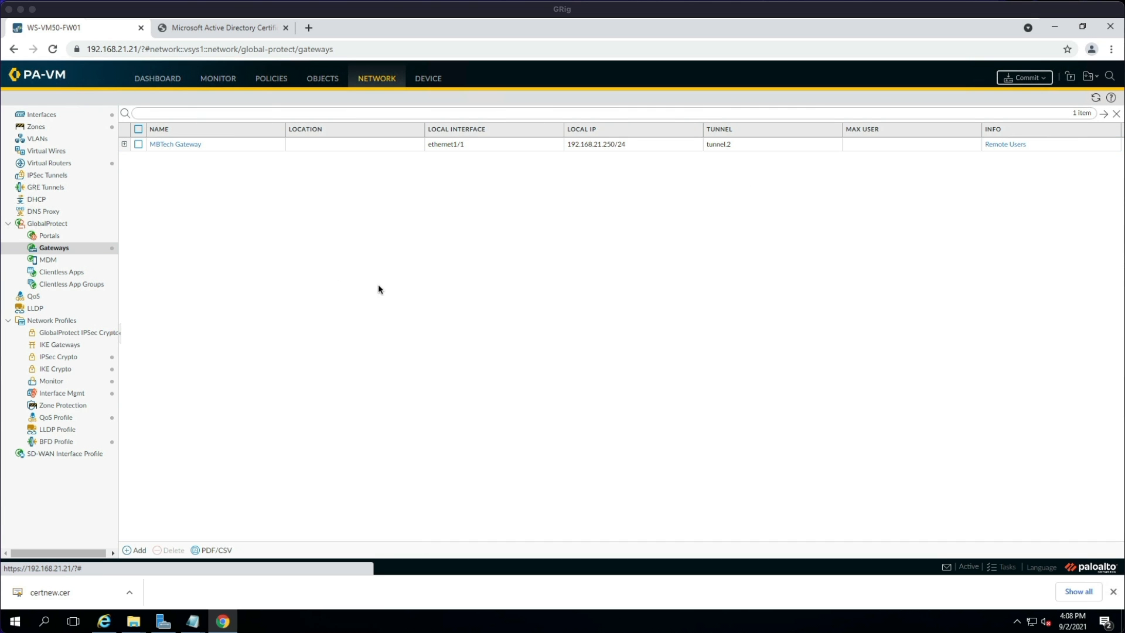
Add portal MBTech Portal on ethernet1/1 with IPv4 address 192.168.21.250/24.
click(50, 235)
click(138, 549)
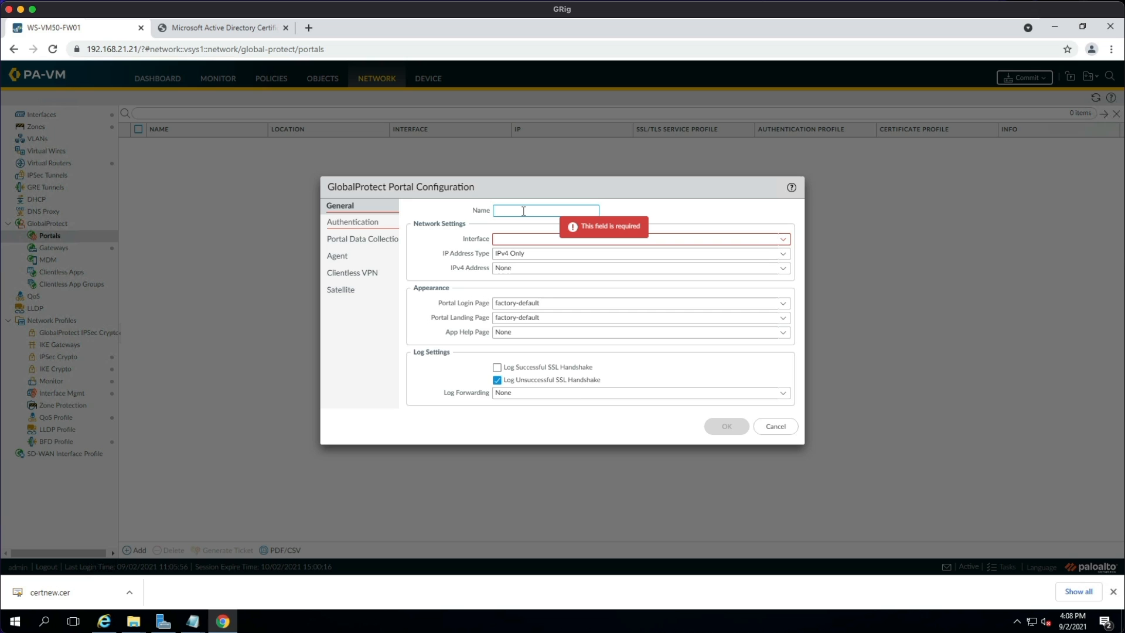
text(MBTech Portal)
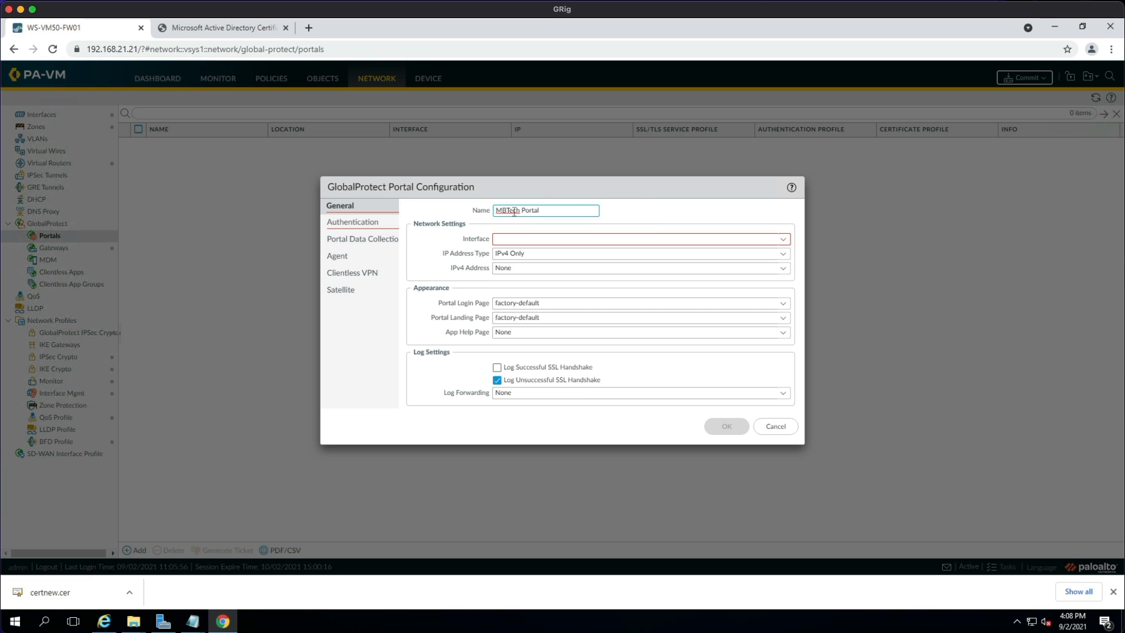
click(783, 240)
click(572, 255)
click(782, 268)
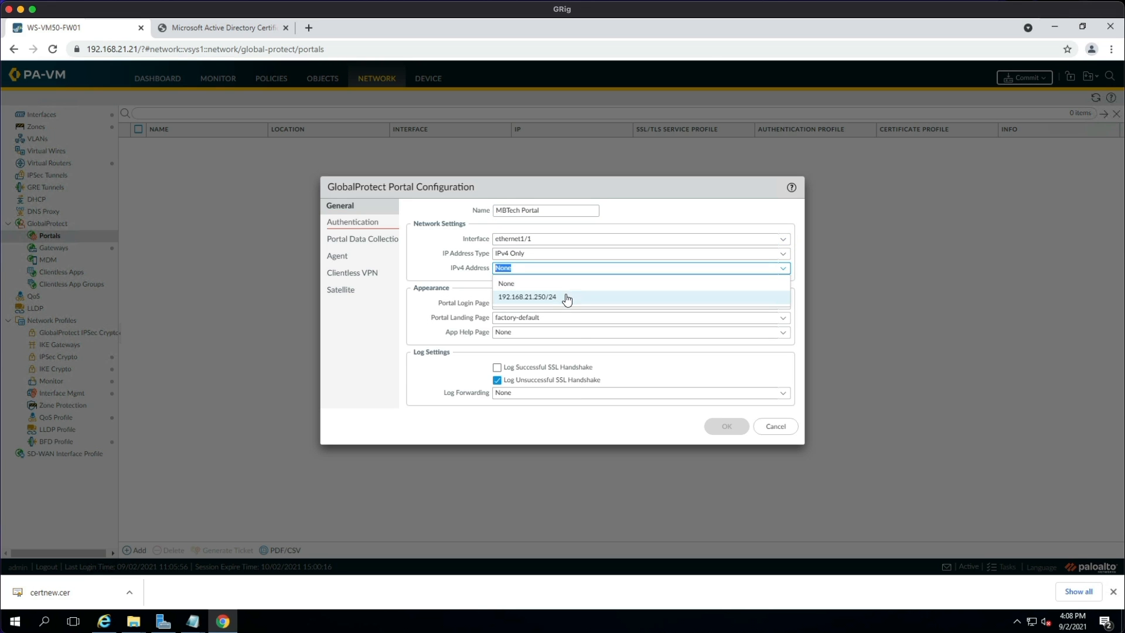
click(567, 299)
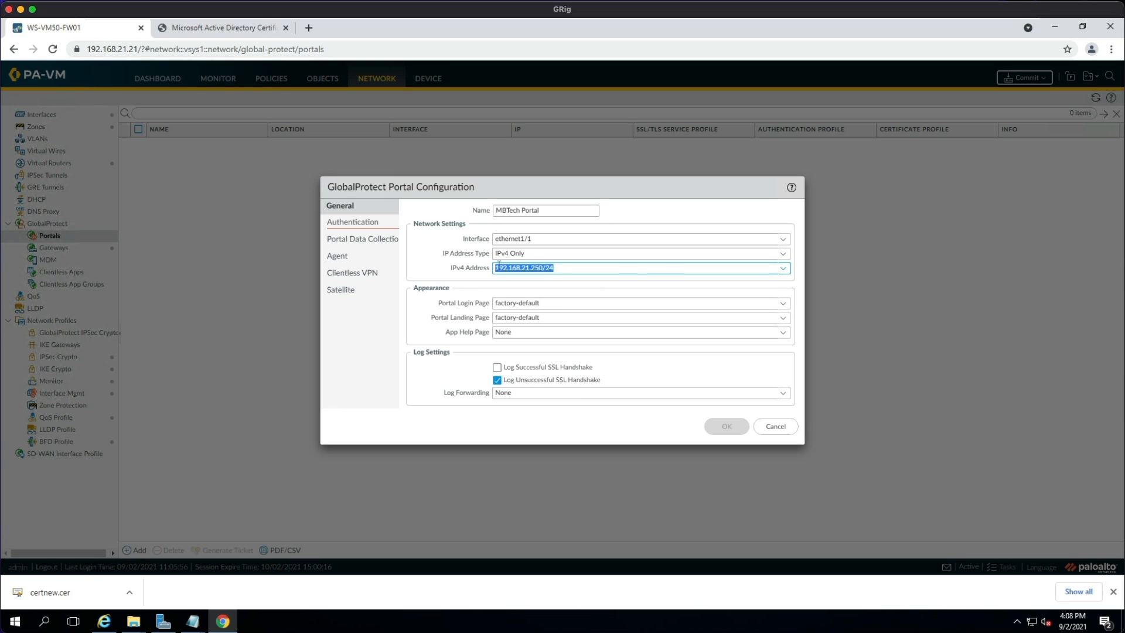
Set the portal's SSL/TLS service profile to GlobalProtect-GW-Portal.
click(363, 225)
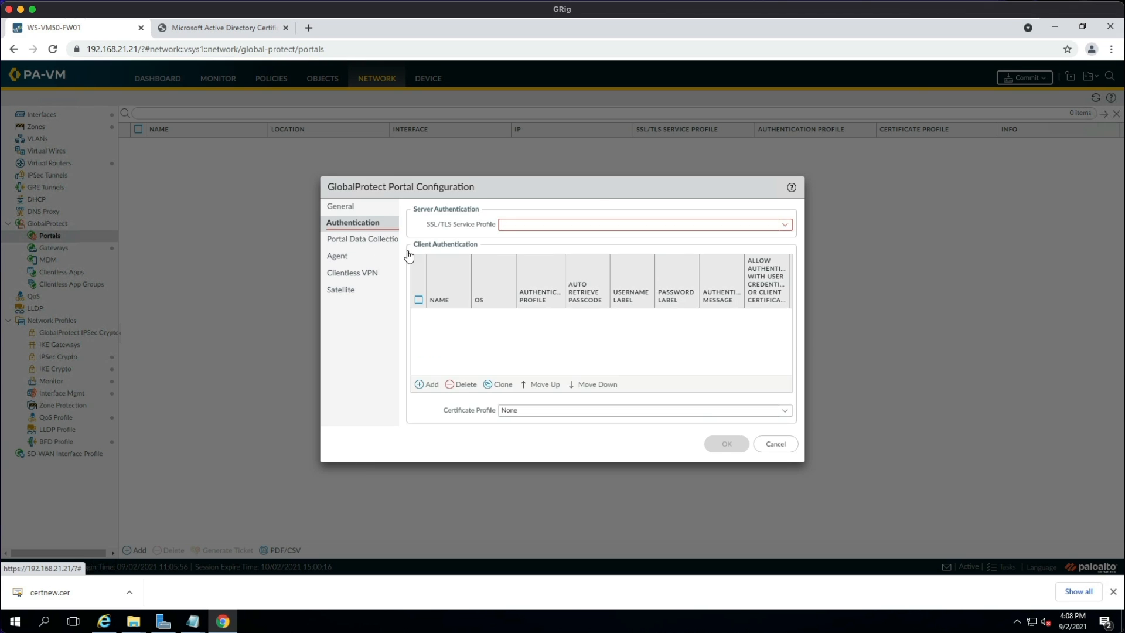
click(783, 226)
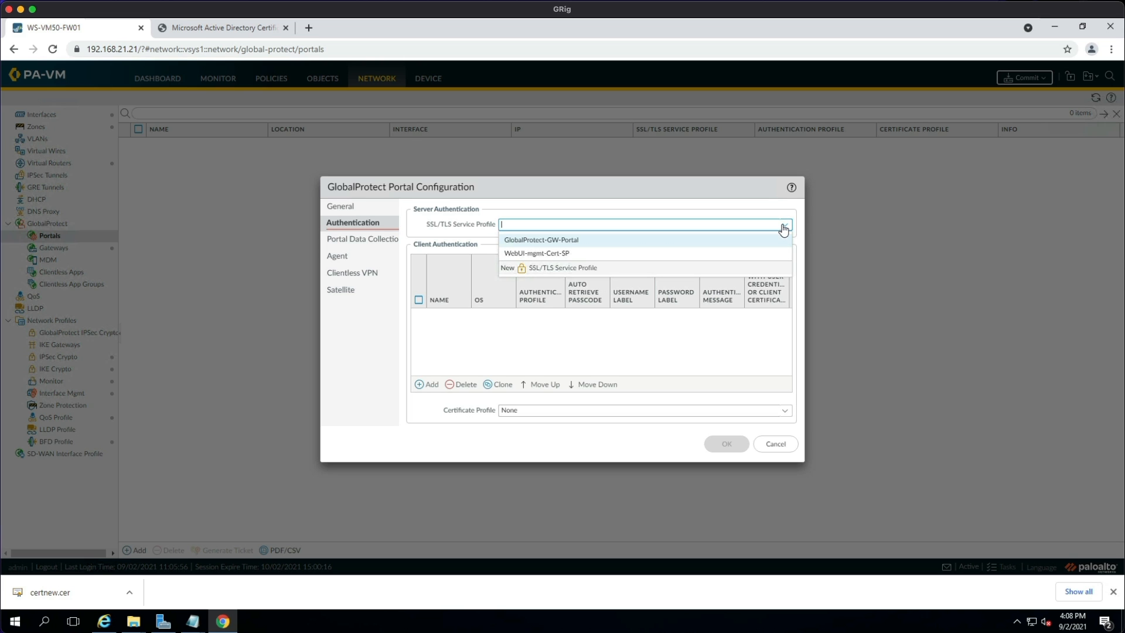
click(552, 241)
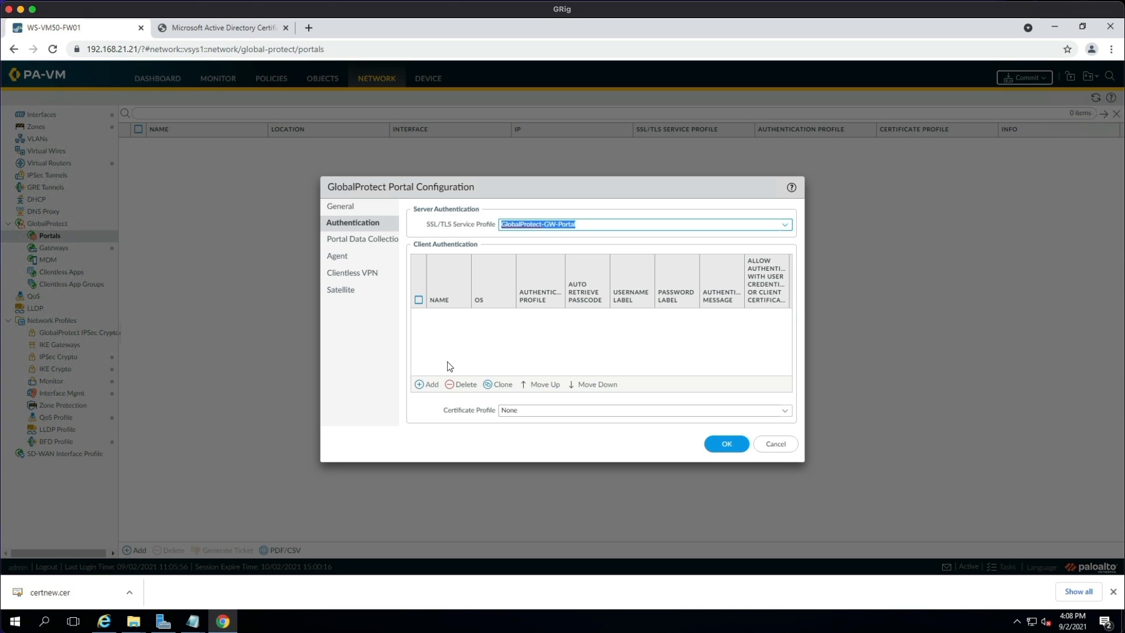
Add client authentication GP Portal Auth using the GlobalProtect LDAP Auth profile.
click(427, 384)
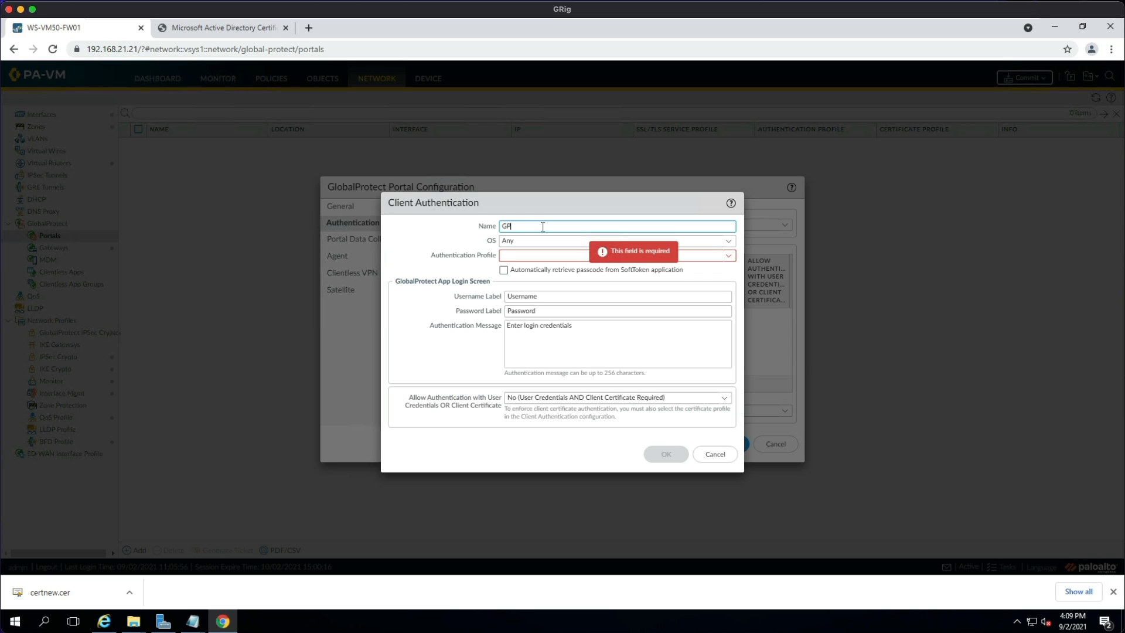
text(GP Portal Auth)
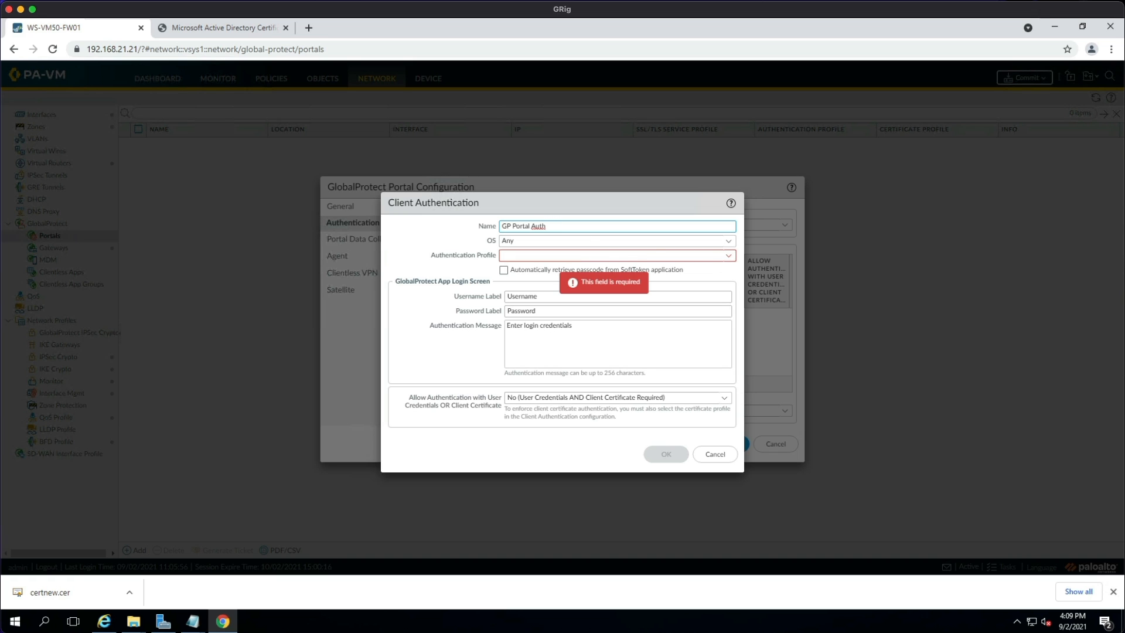
click(693, 256)
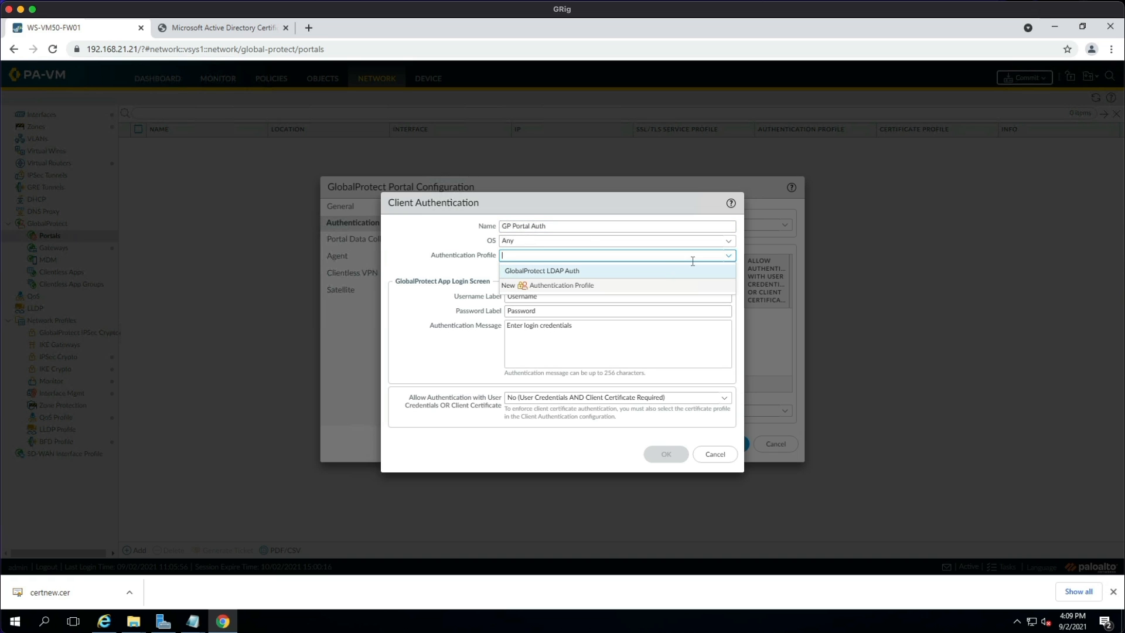
click(593, 270)
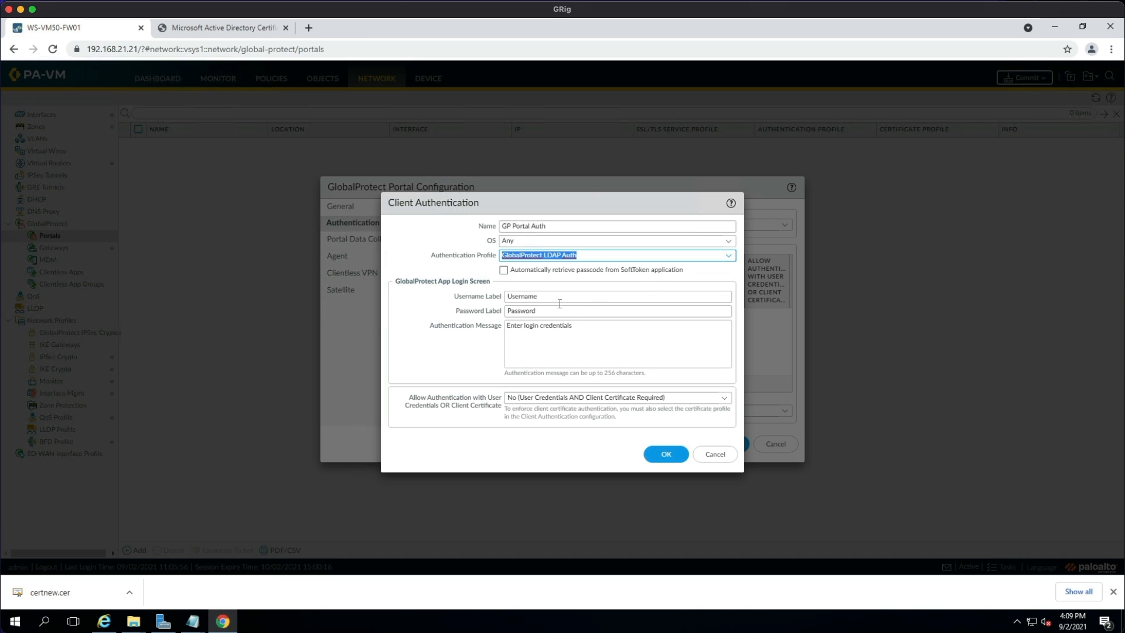
click(665, 452)
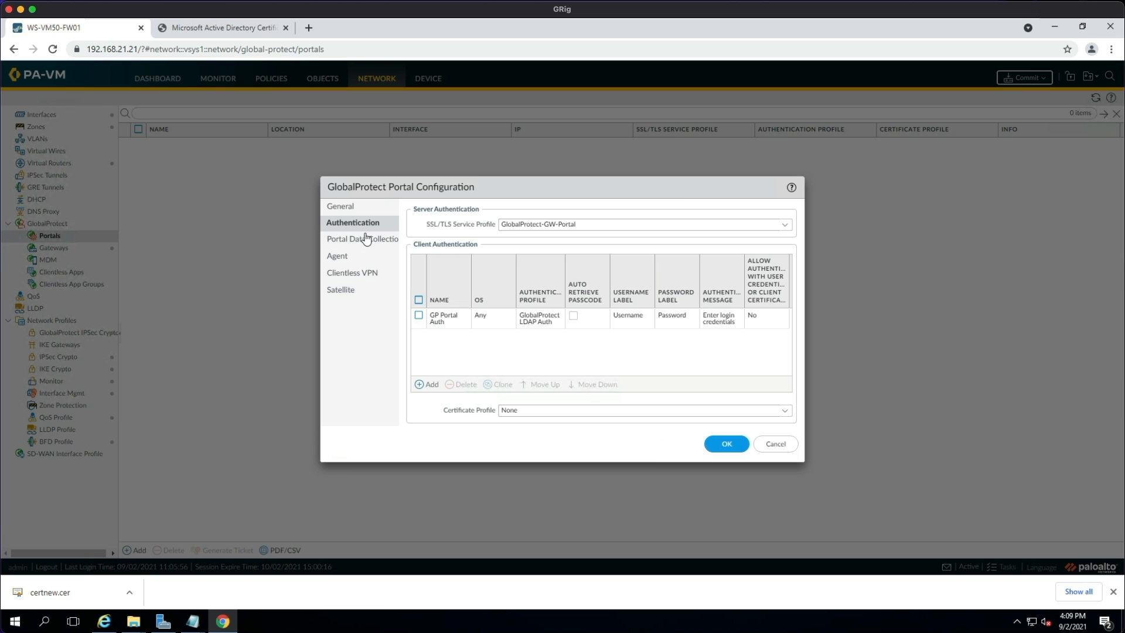
click(335, 259)
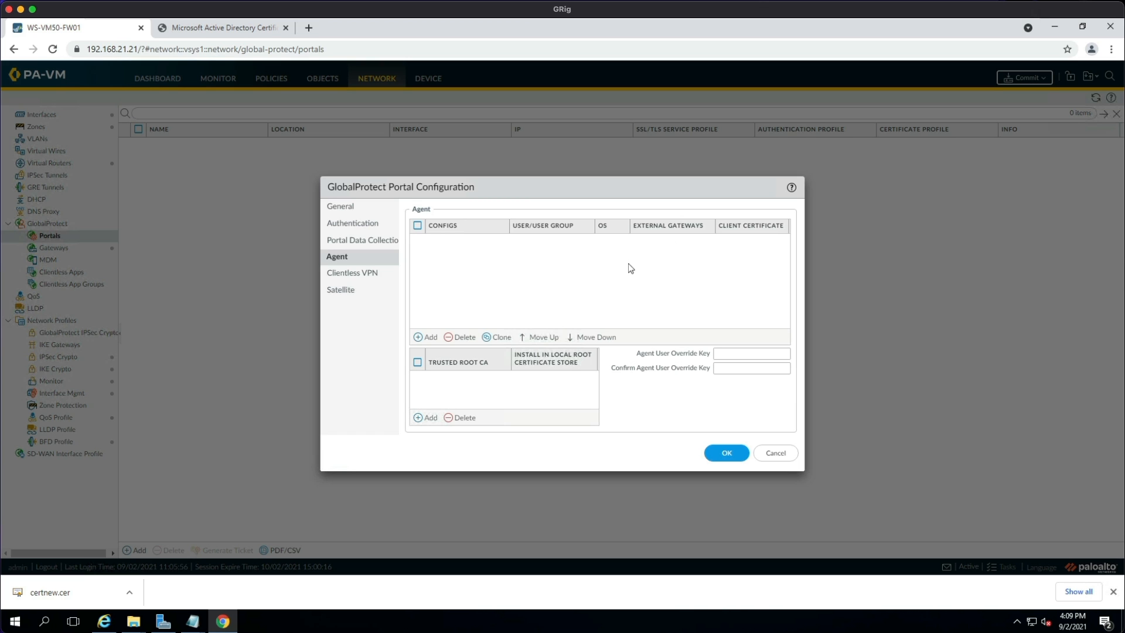
Add a portal agent config named MBTech-Security Team and view its External gateways.
click(423, 338)
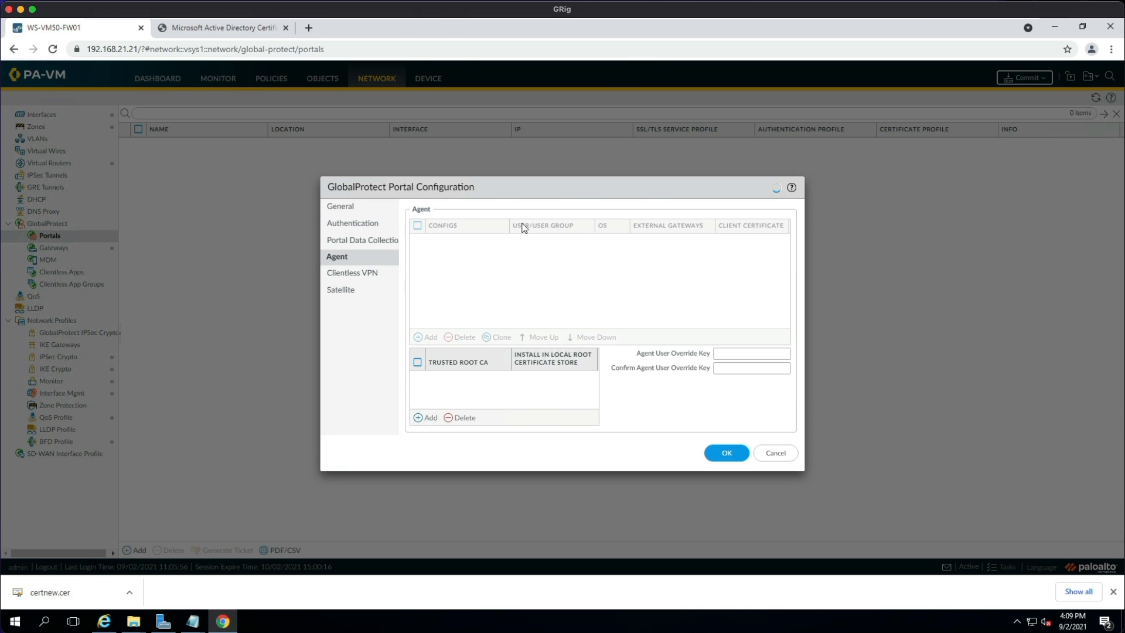
text(M)
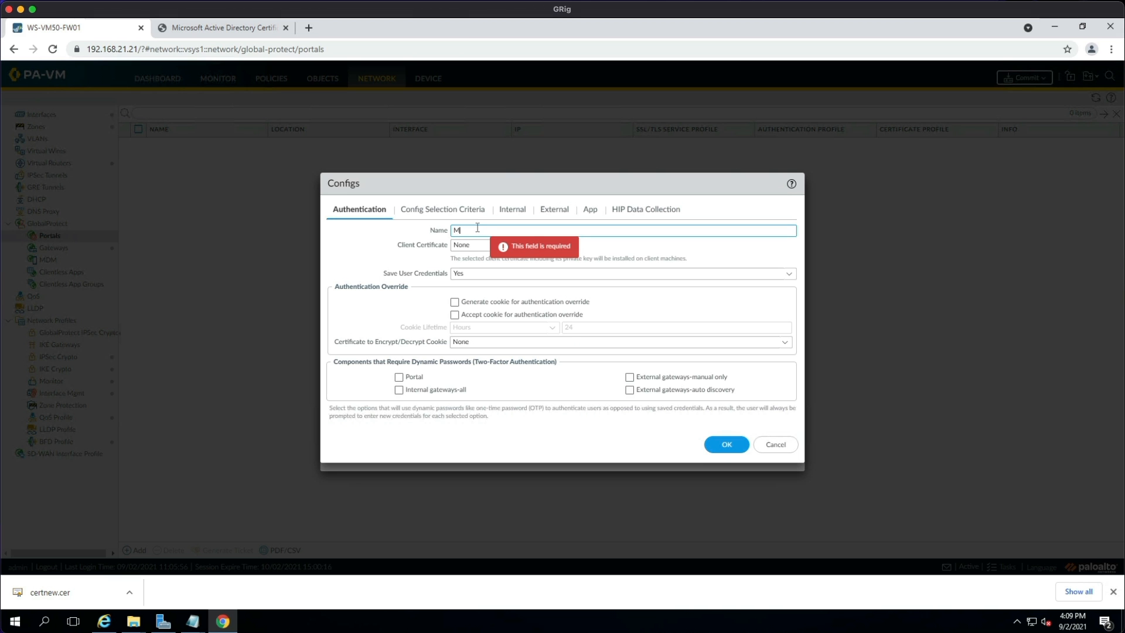
text(bTech4)
text(Security)
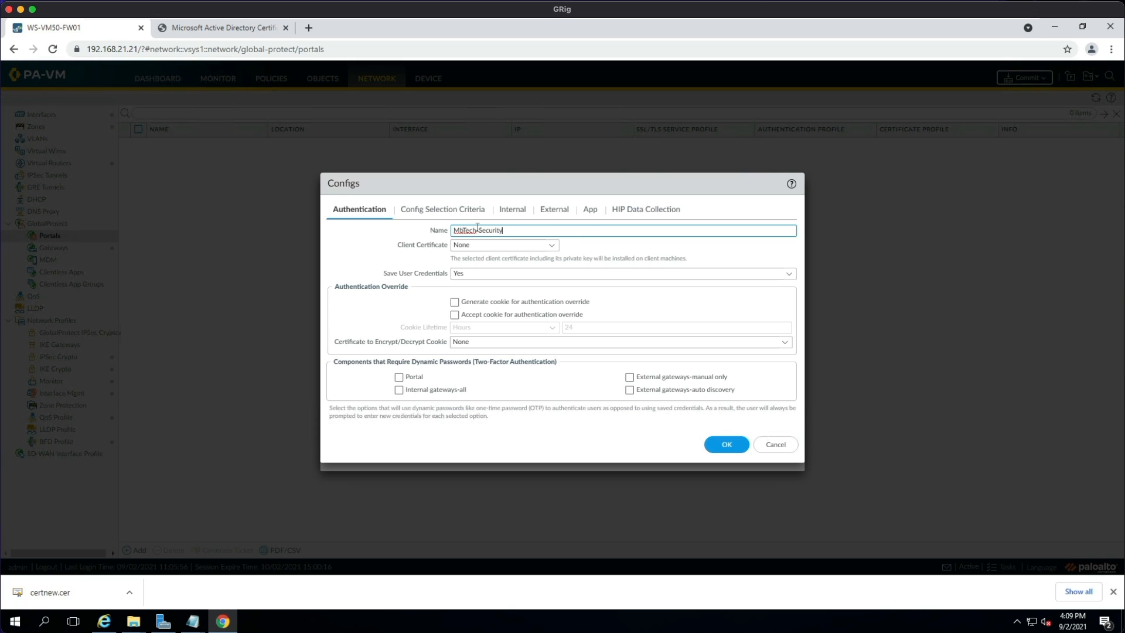
text( Team)
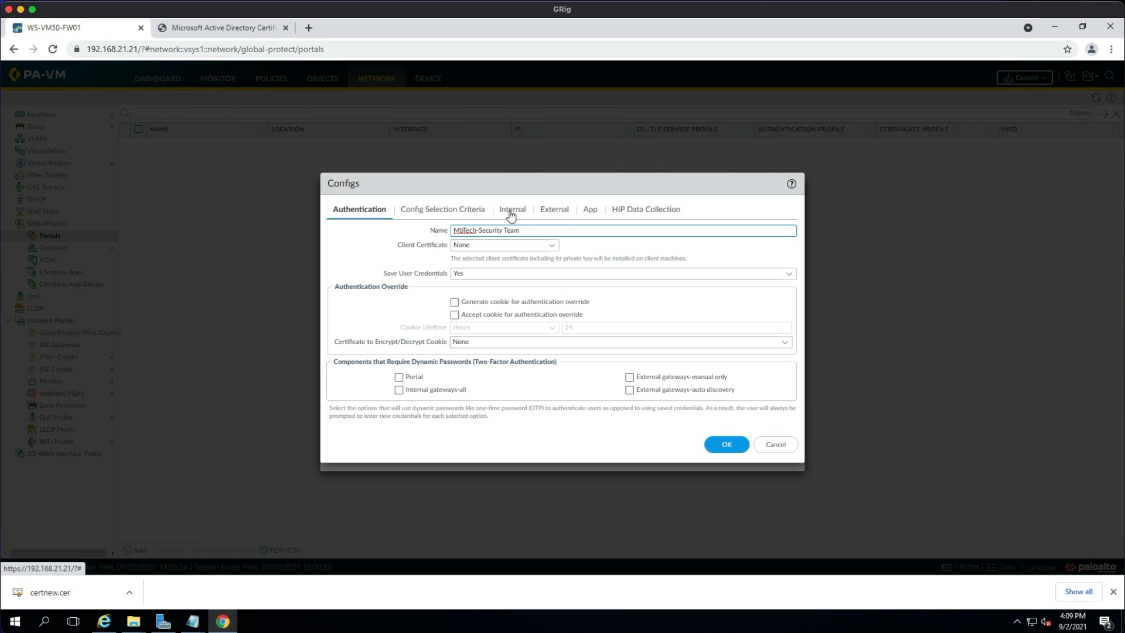
click(557, 213)
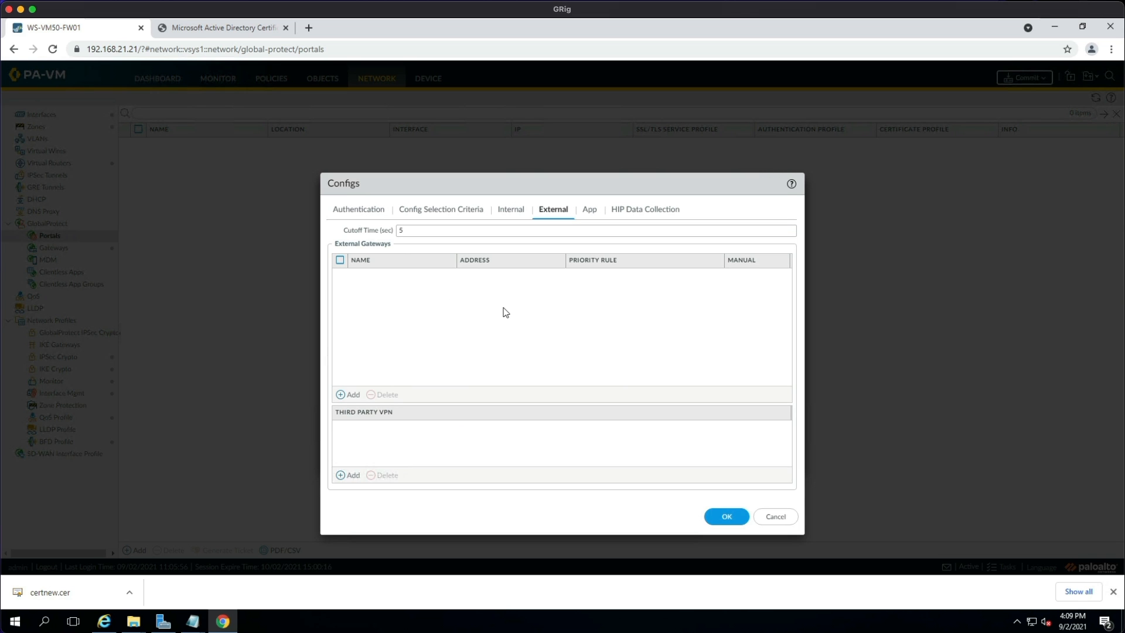
Add external gateway MBTech Gateway at IP 192.168.21.250 with source region Any.
click(343, 394)
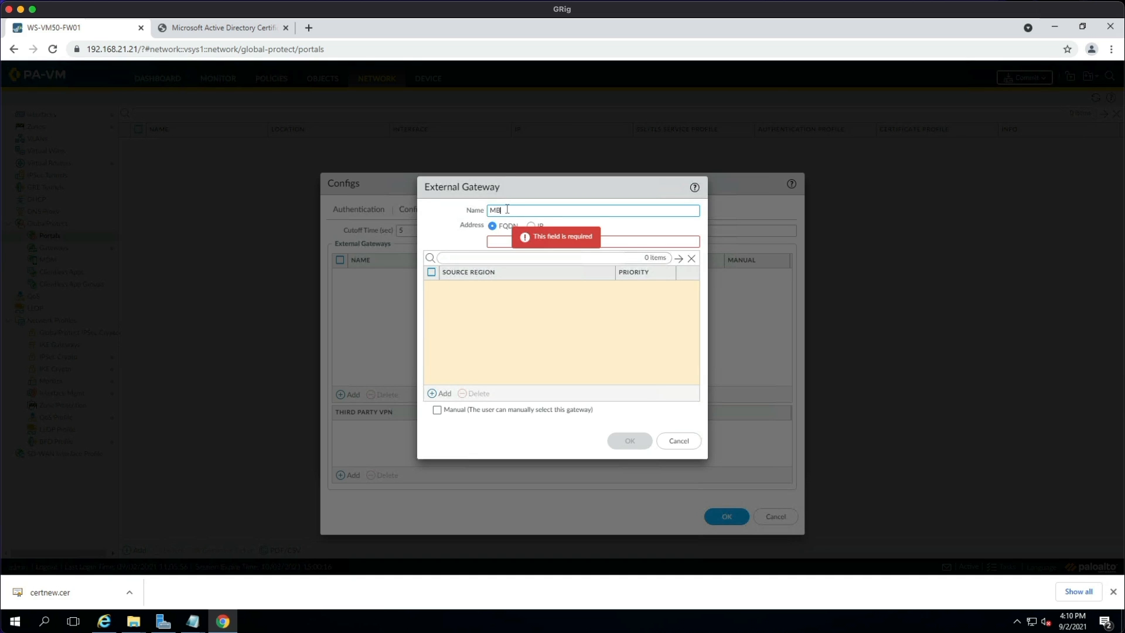
text(MBTech Gateway)
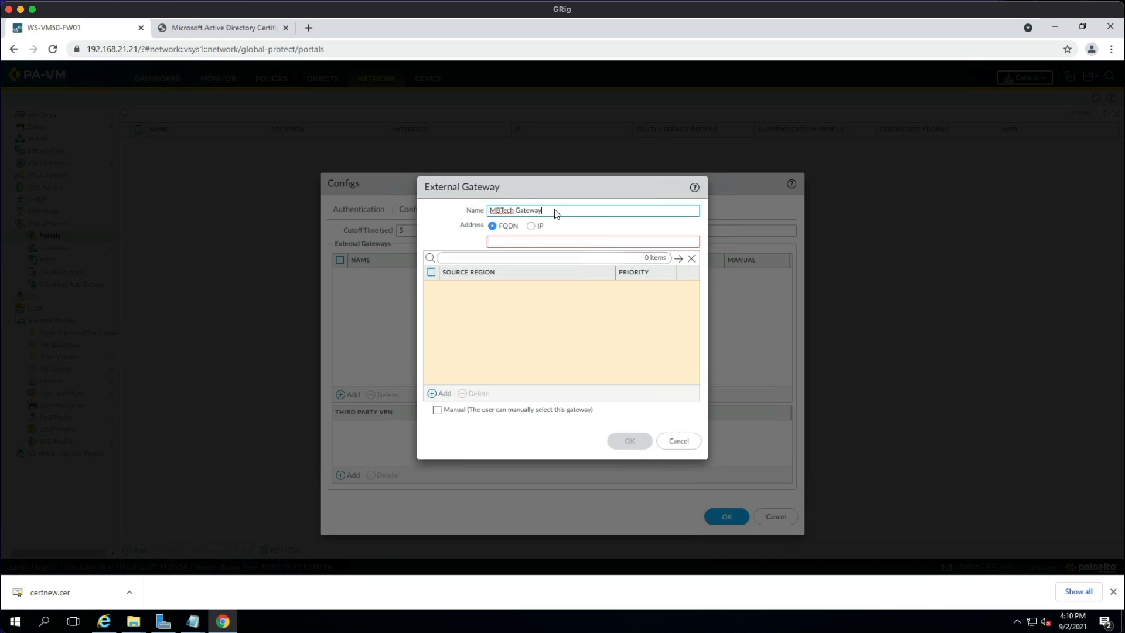
click(531, 226)
click(521, 240)
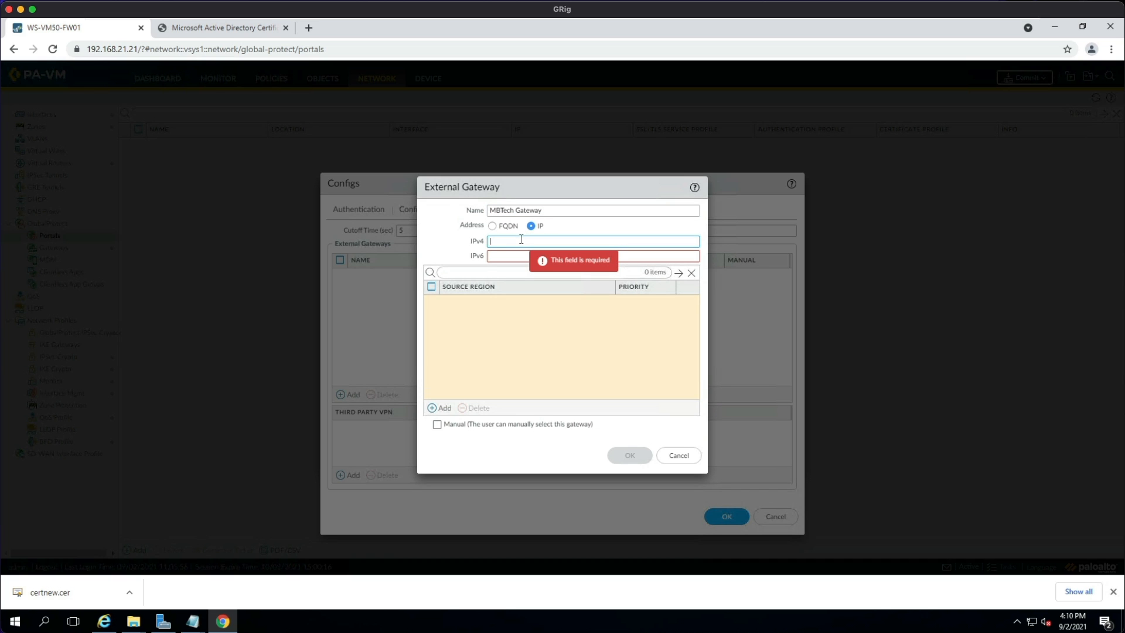
text(192.168.21.250)
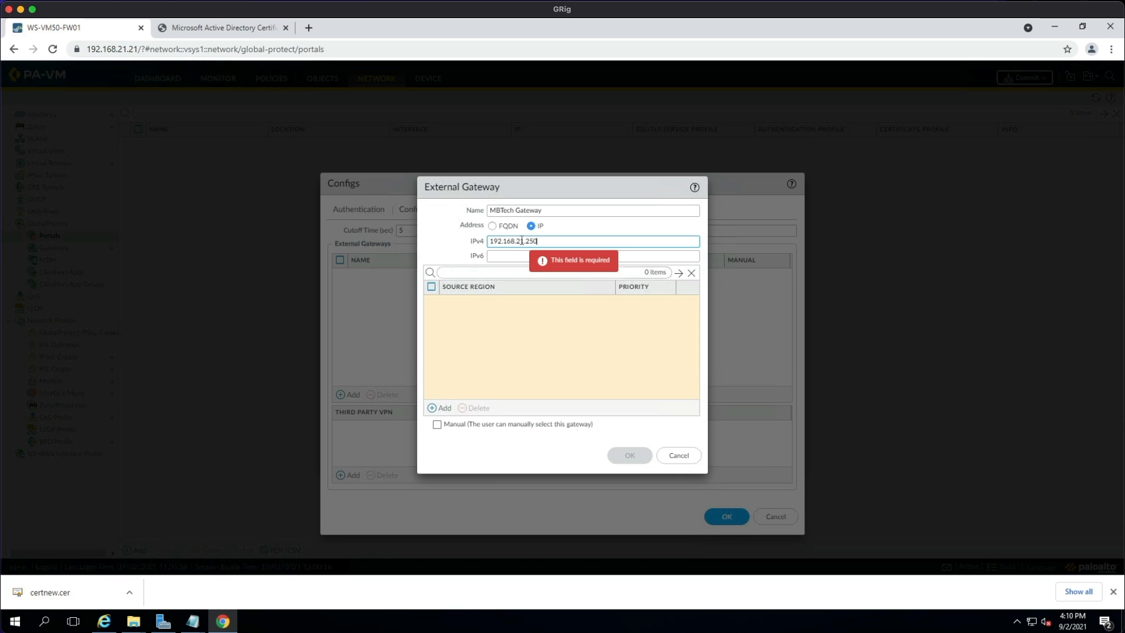
click(460, 381)
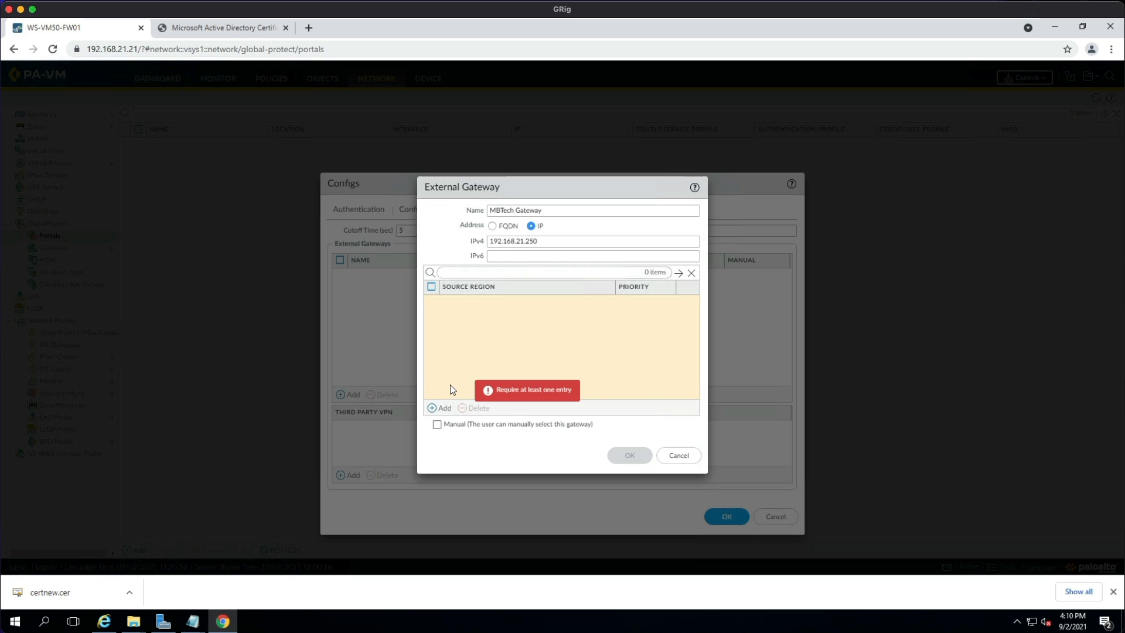
click(443, 407)
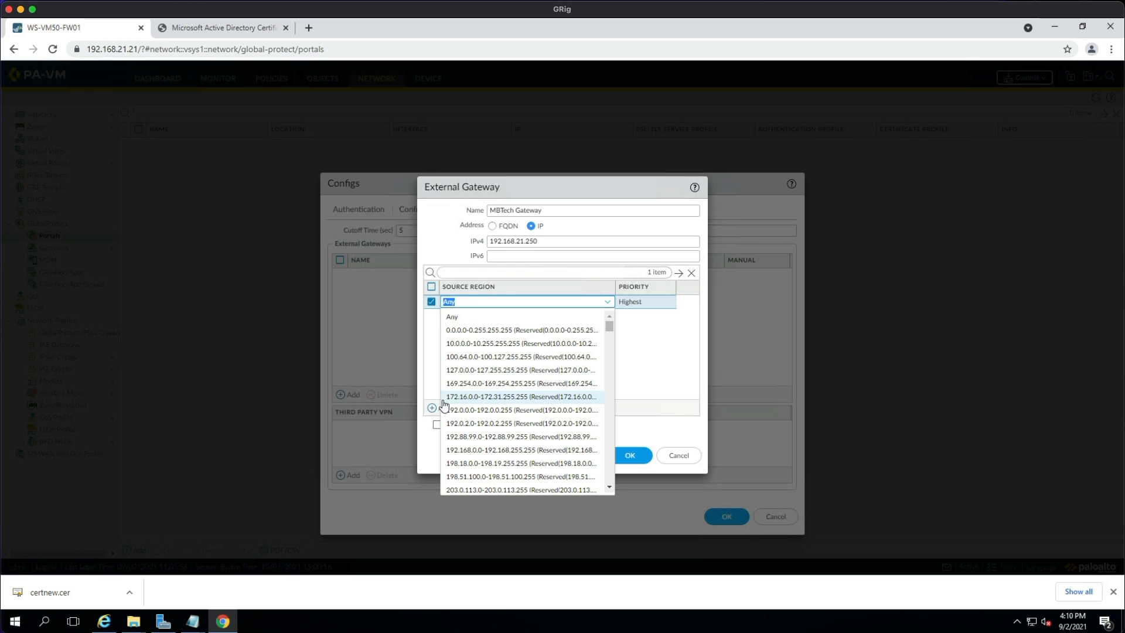
click(472, 319)
click(609, 344)
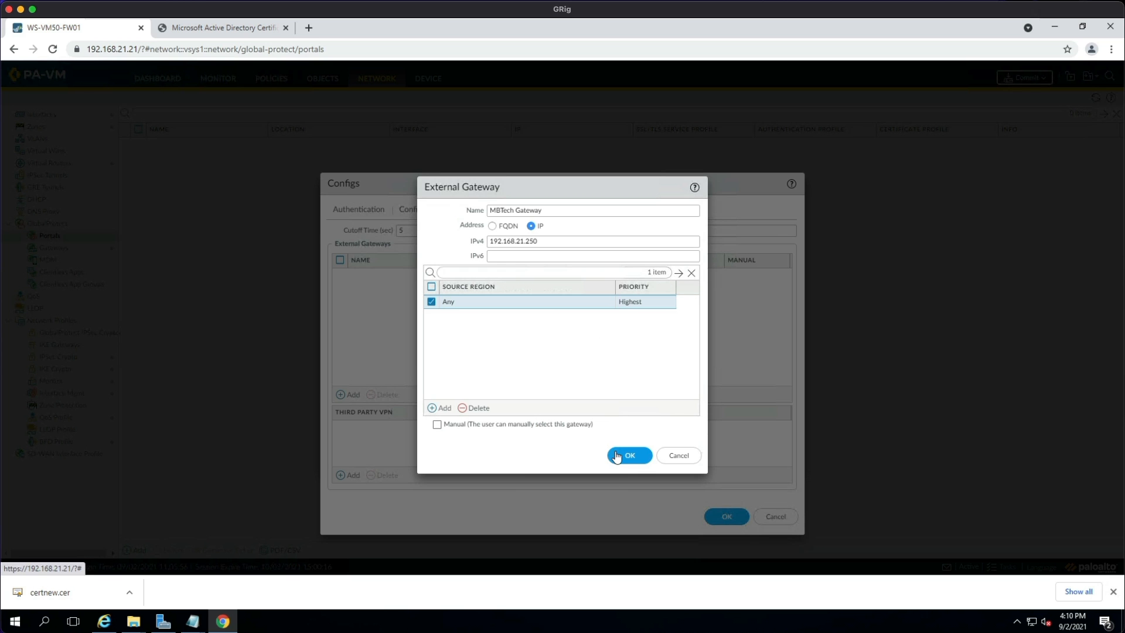
click(622, 449)
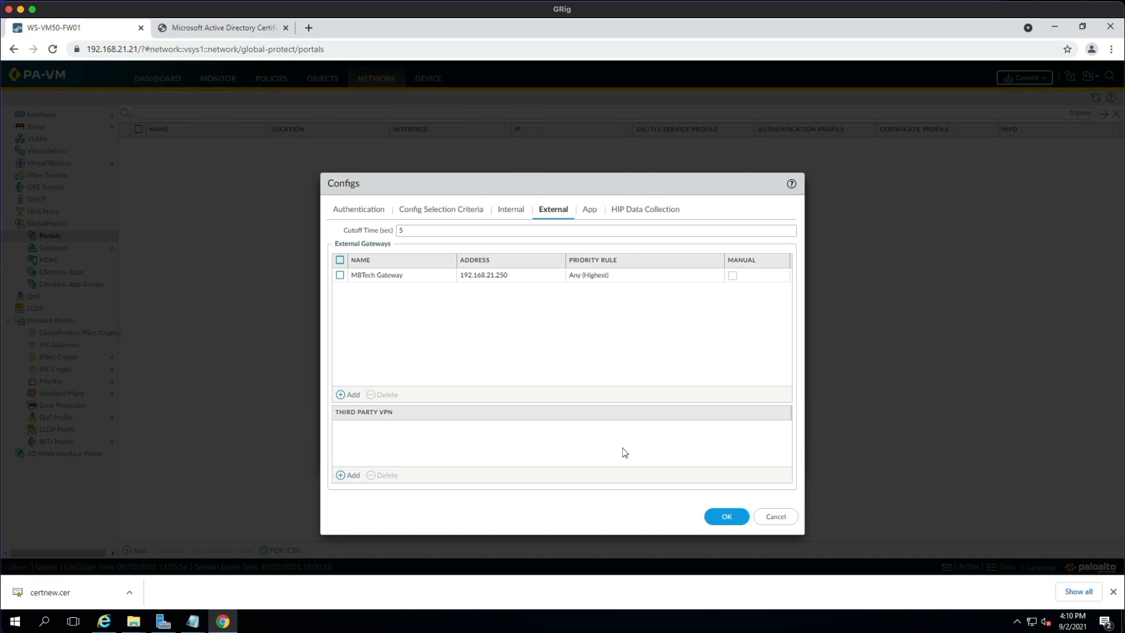
click(591, 210)
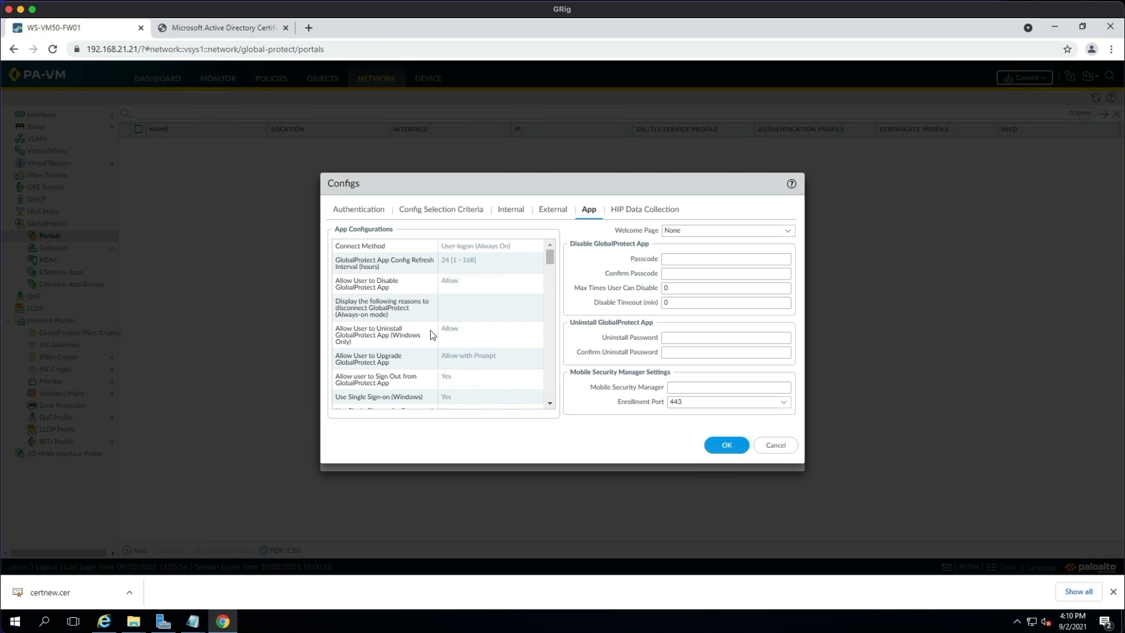
Change the connect method to On-demand (Manual user initiated connection) and save the agent config.
click(468, 249)
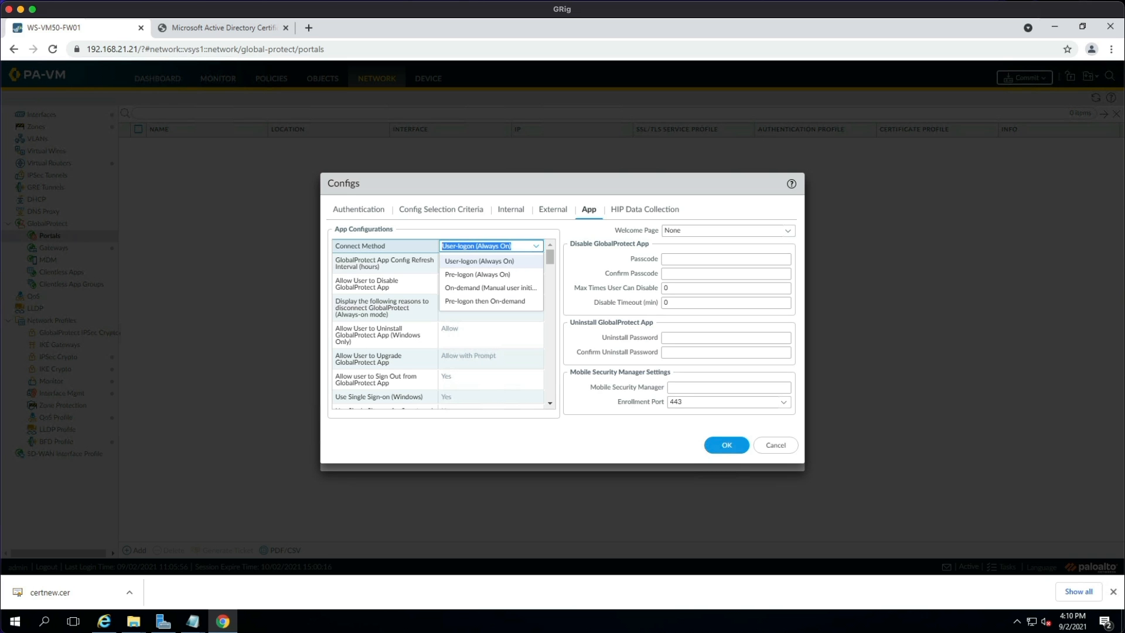
click(477, 288)
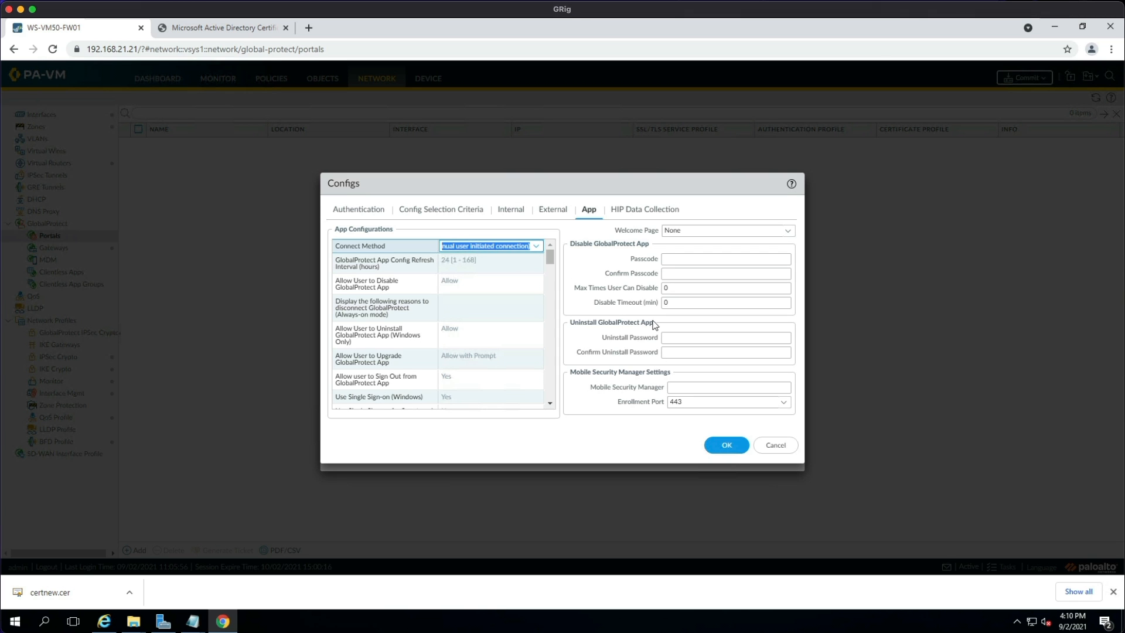
click(731, 445)
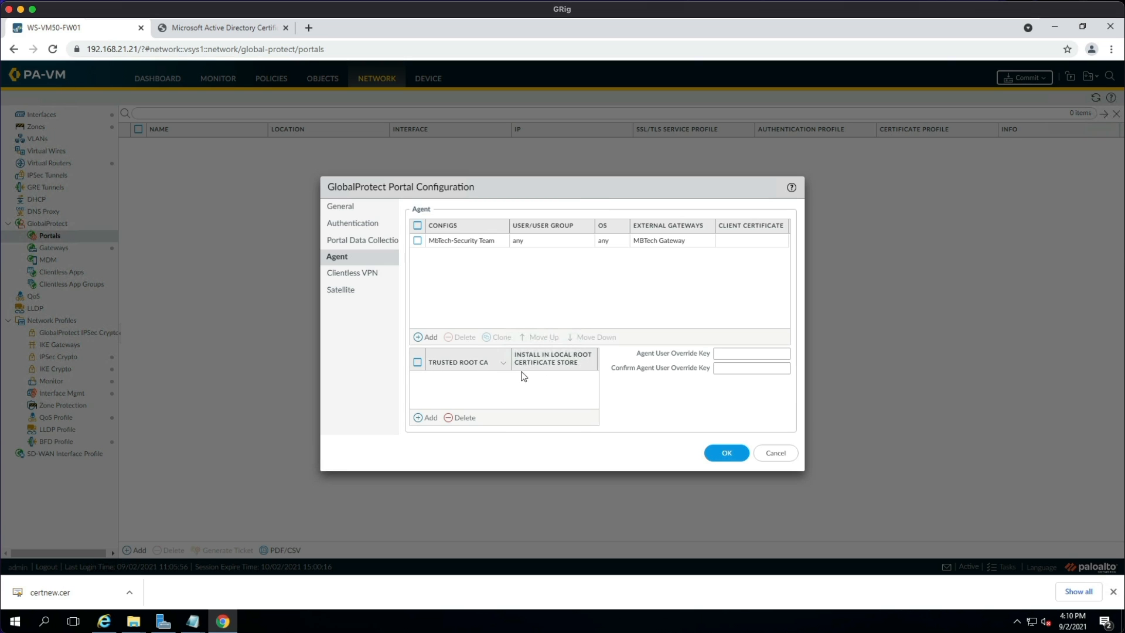
Add RootCA as the portal's trusted root CA, install it in the local root store, and save MBTech Portal.
click(428, 417)
click(450, 406)
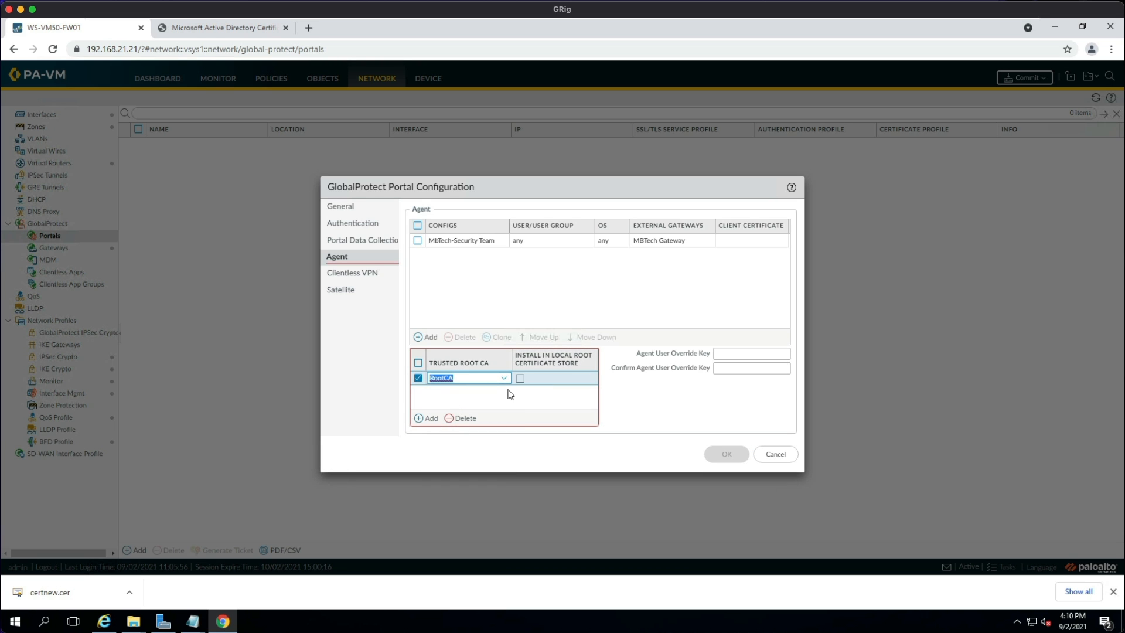
click(520, 381)
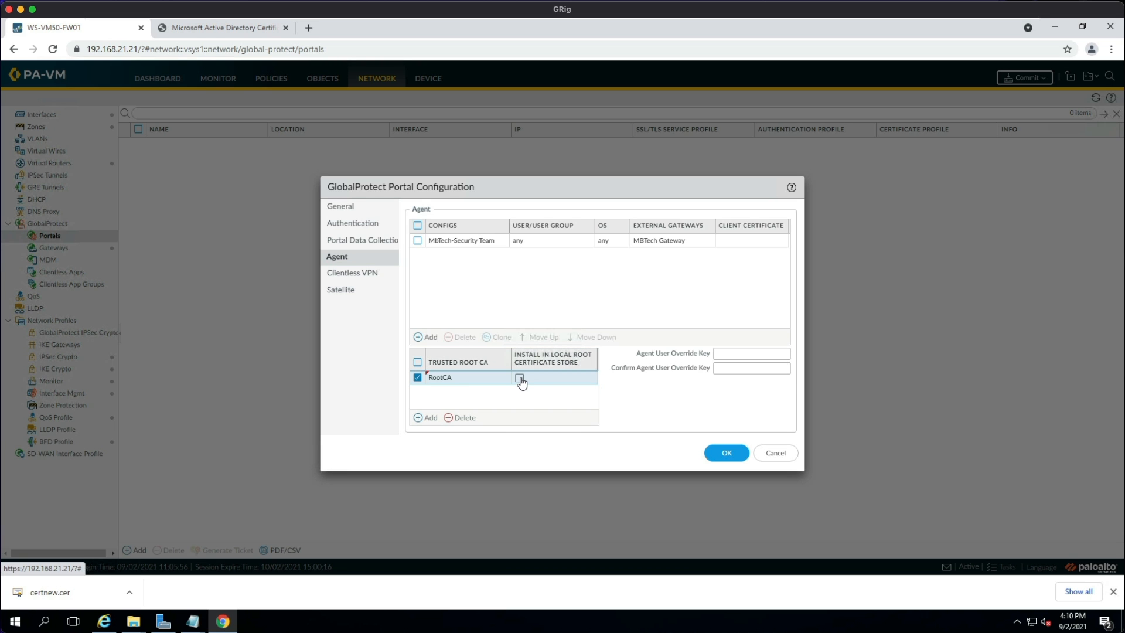
click(520, 378)
click(725, 451)
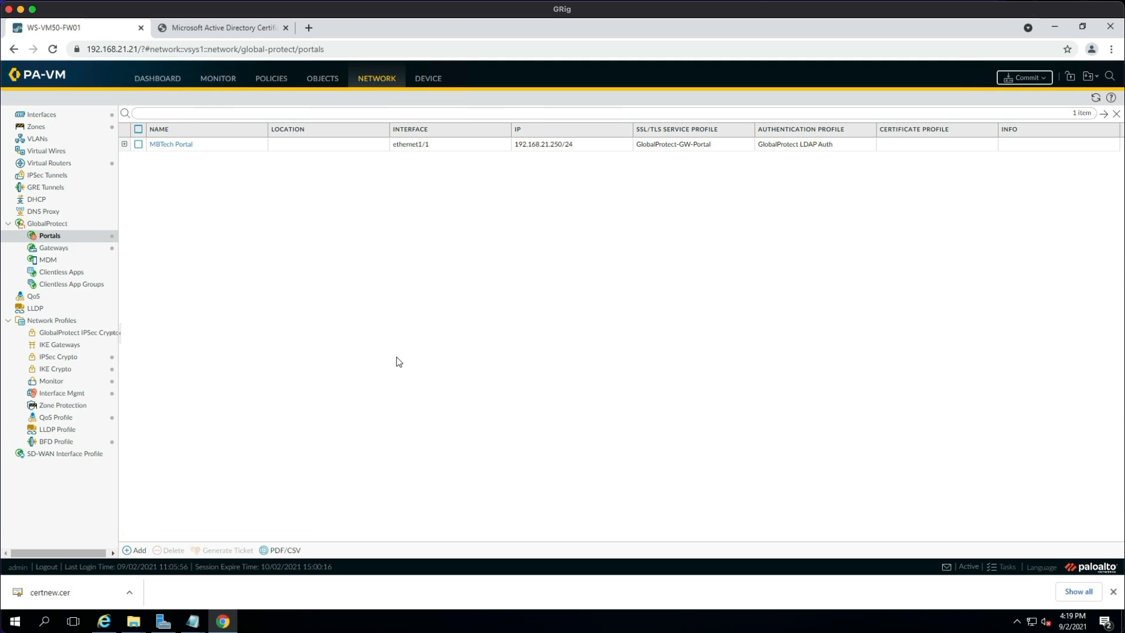
Create a new security policy rule named 'GlobalProtect Infrstructure'.
click(275, 81)
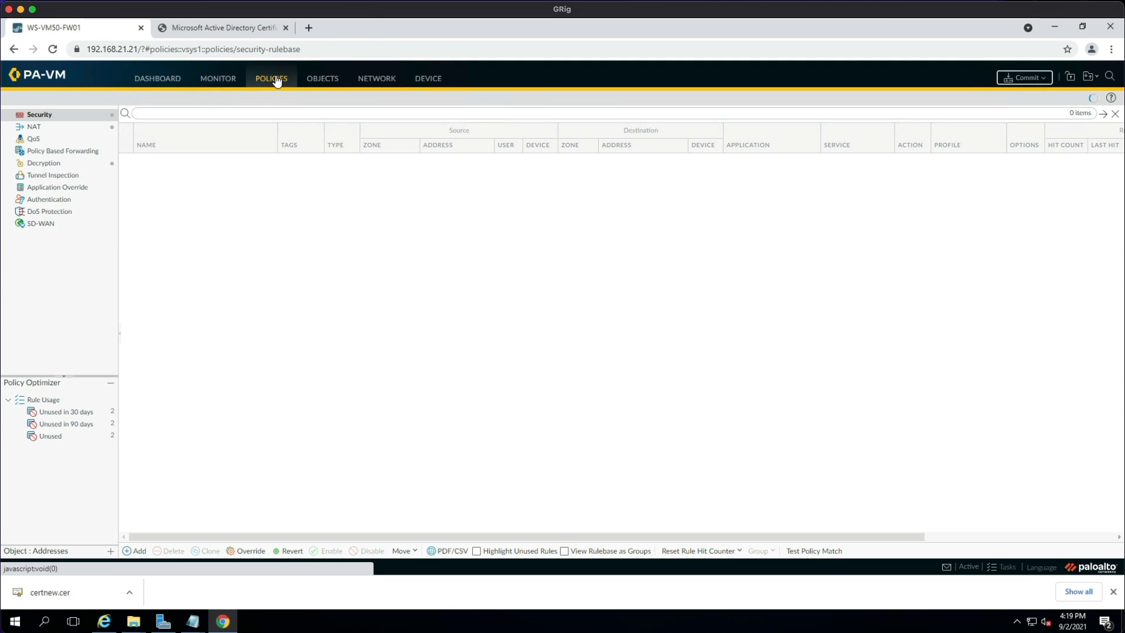
click(139, 551)
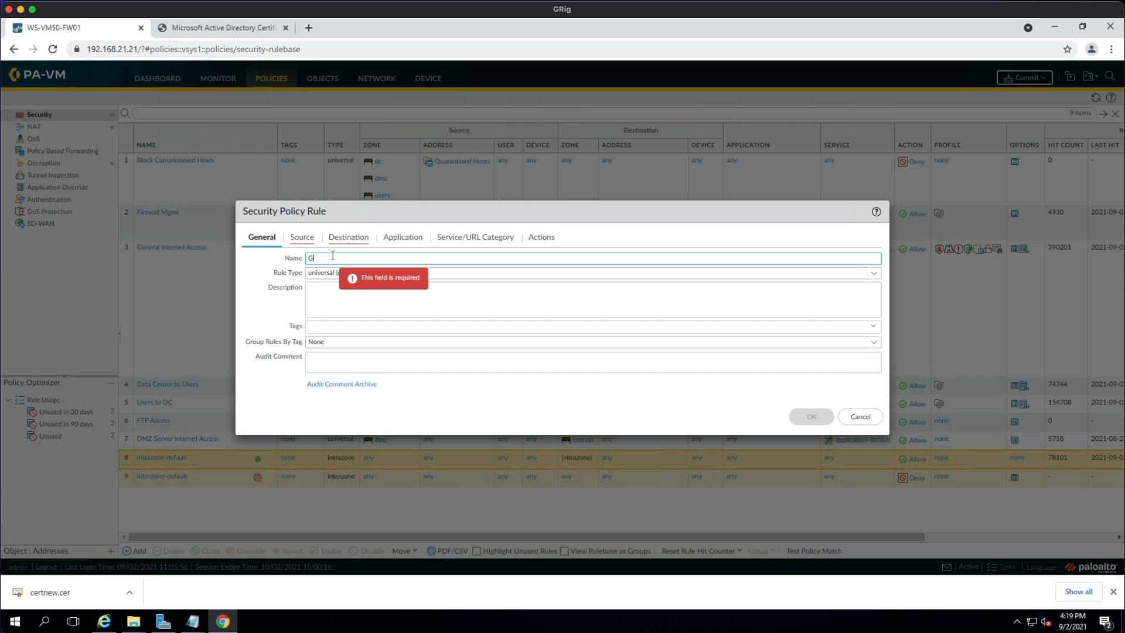
text(GlobalProtect )
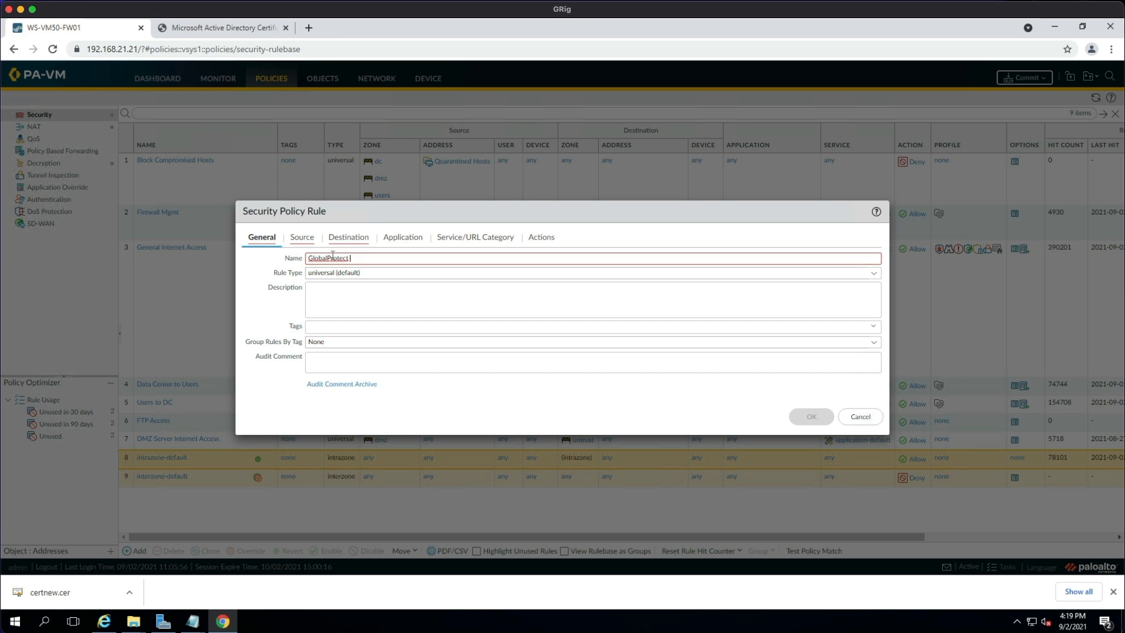
text(Infrs)
click(414, 301)
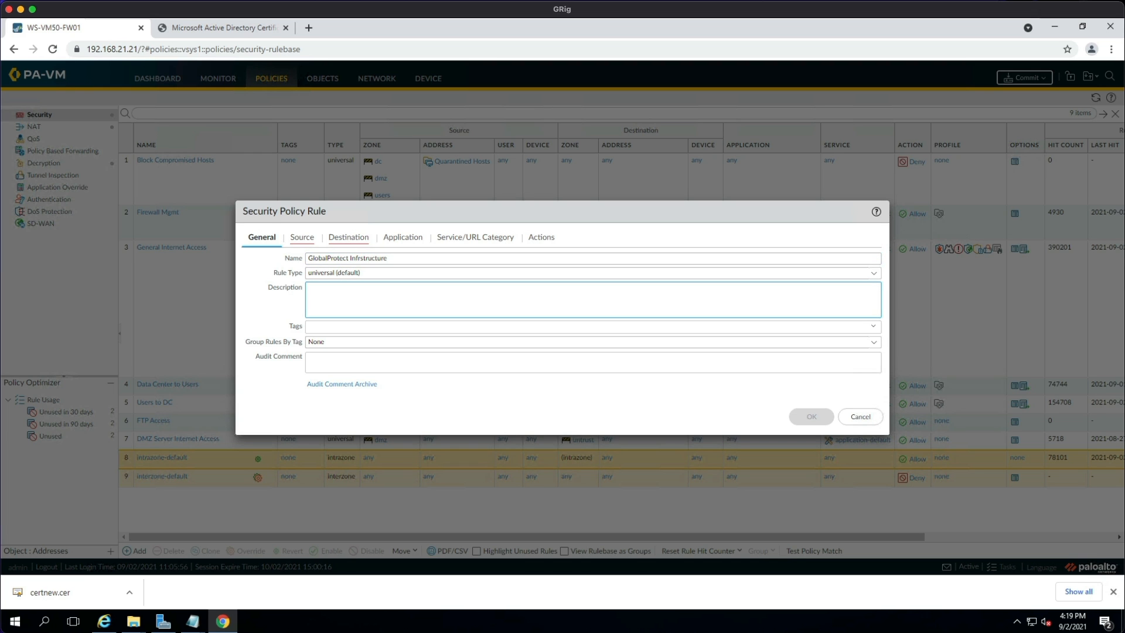
Set both the rule's source and destination zone to untrust.
click(302, 237)
click(262, 389)
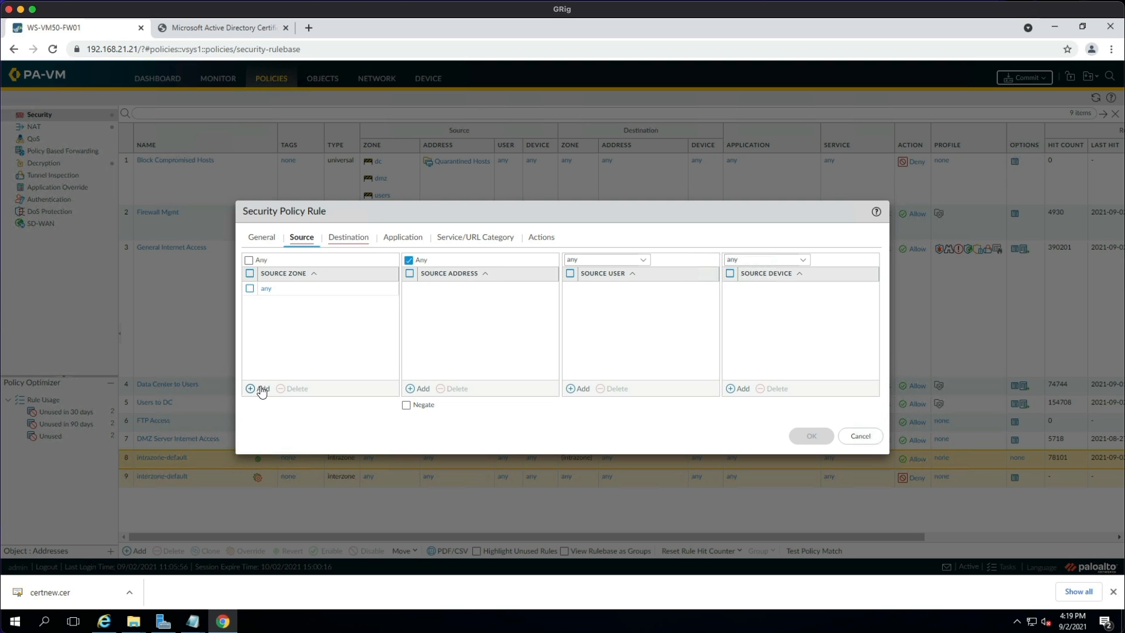
click(294, 343)
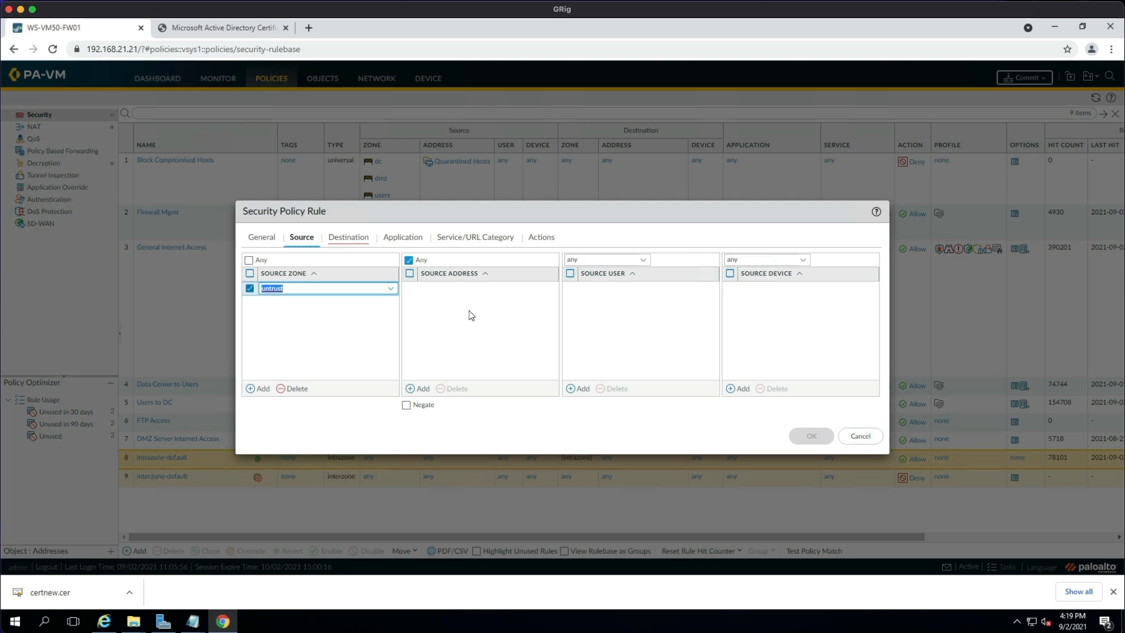
click(350, 238)
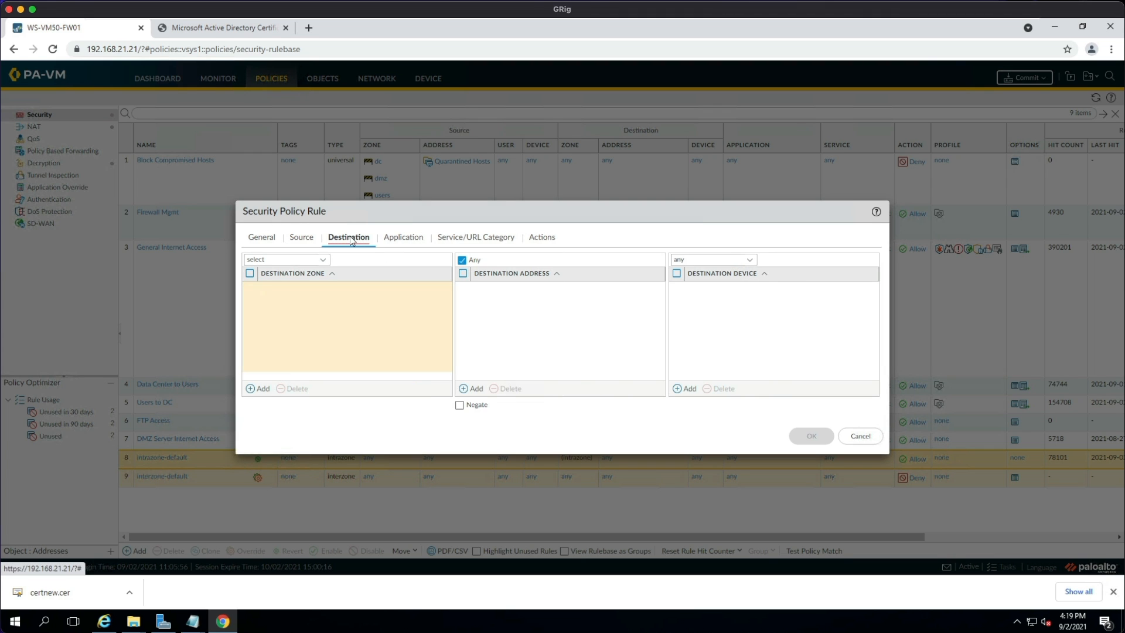
click(263, 388)
click(297, 342)
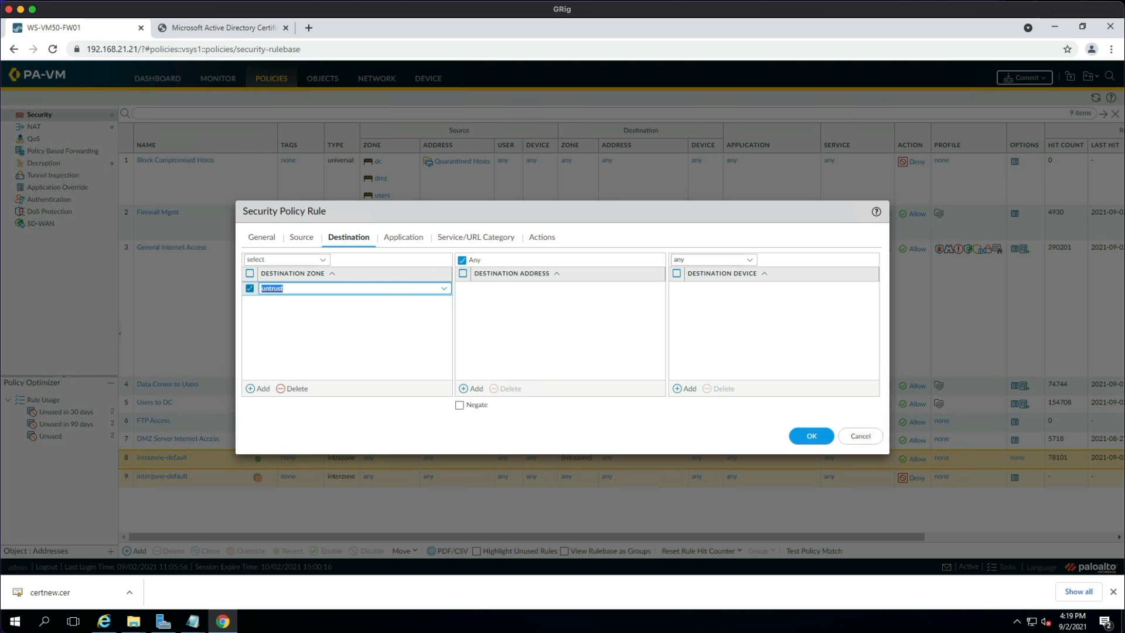
Allow panos-global-protect and its ssl dependency with application-default service, then save the rule.
click(403, 240)
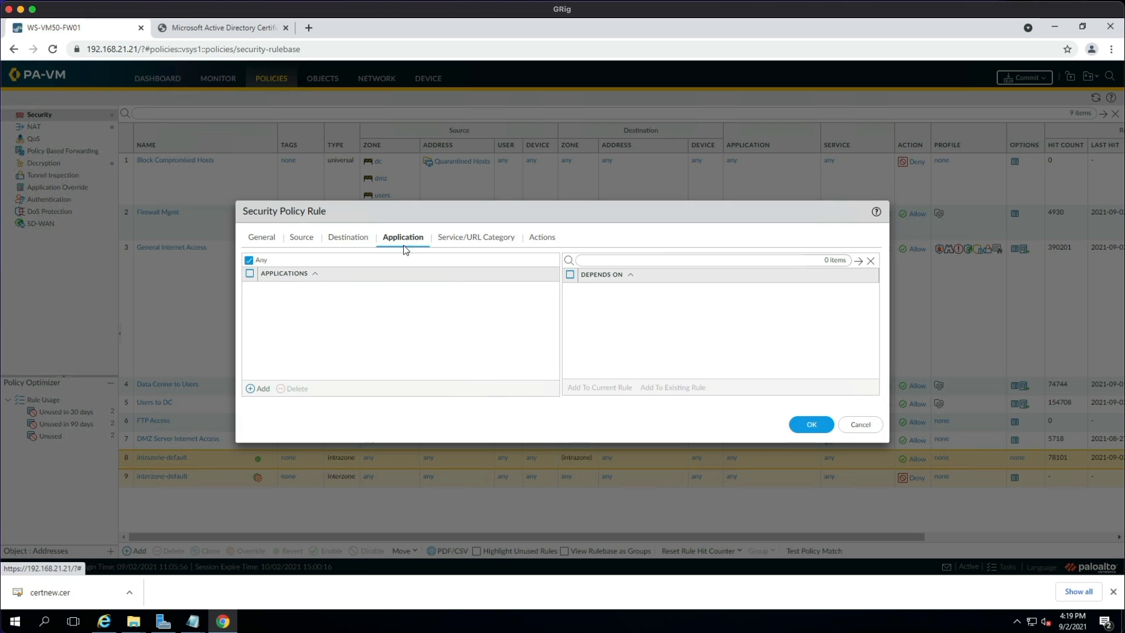
click(262, 389)
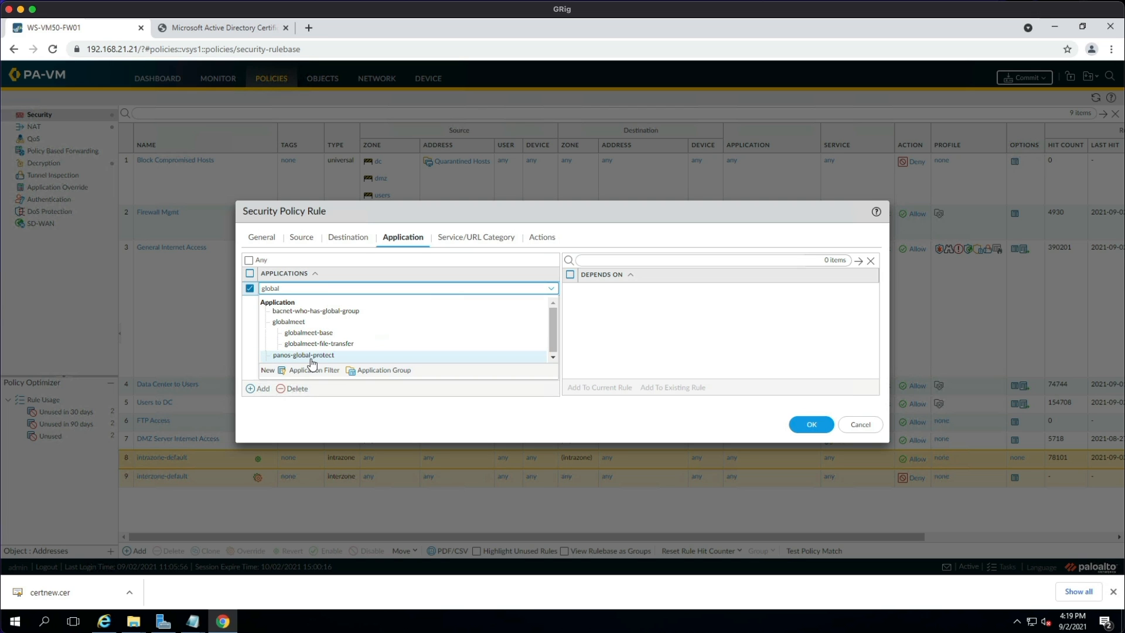
click(315, 357)
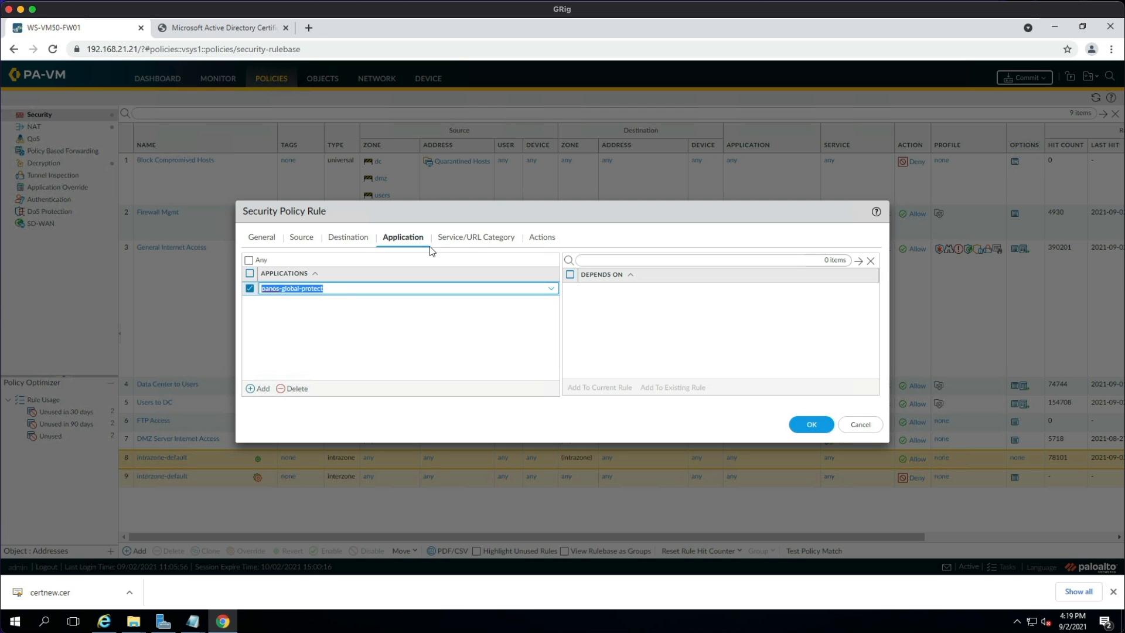
click(440, 326)
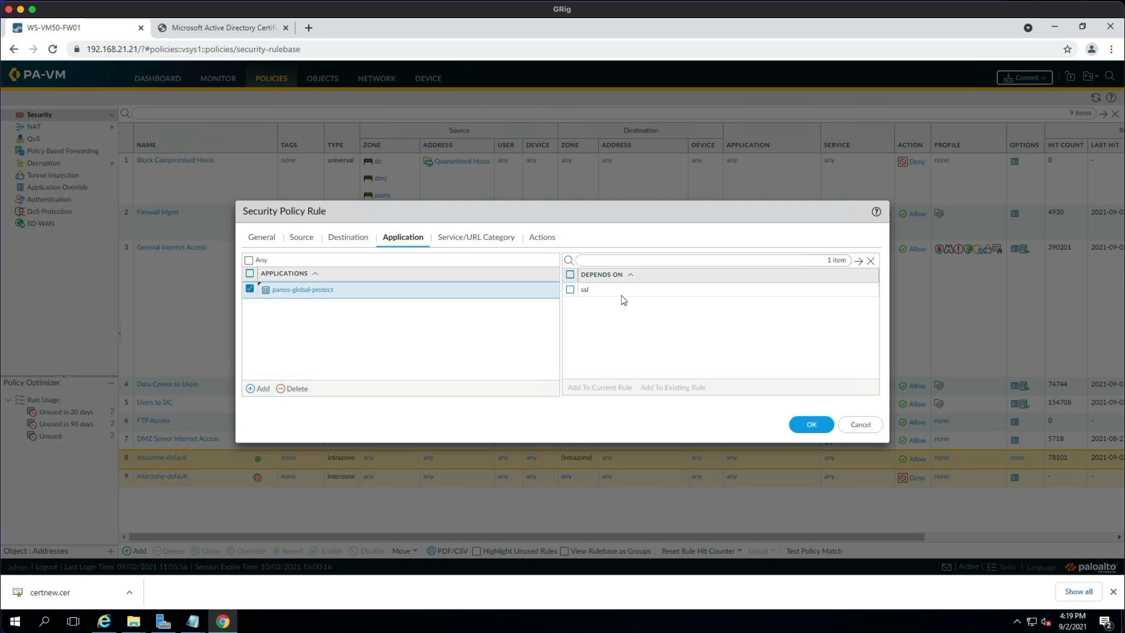
click(570, 290)
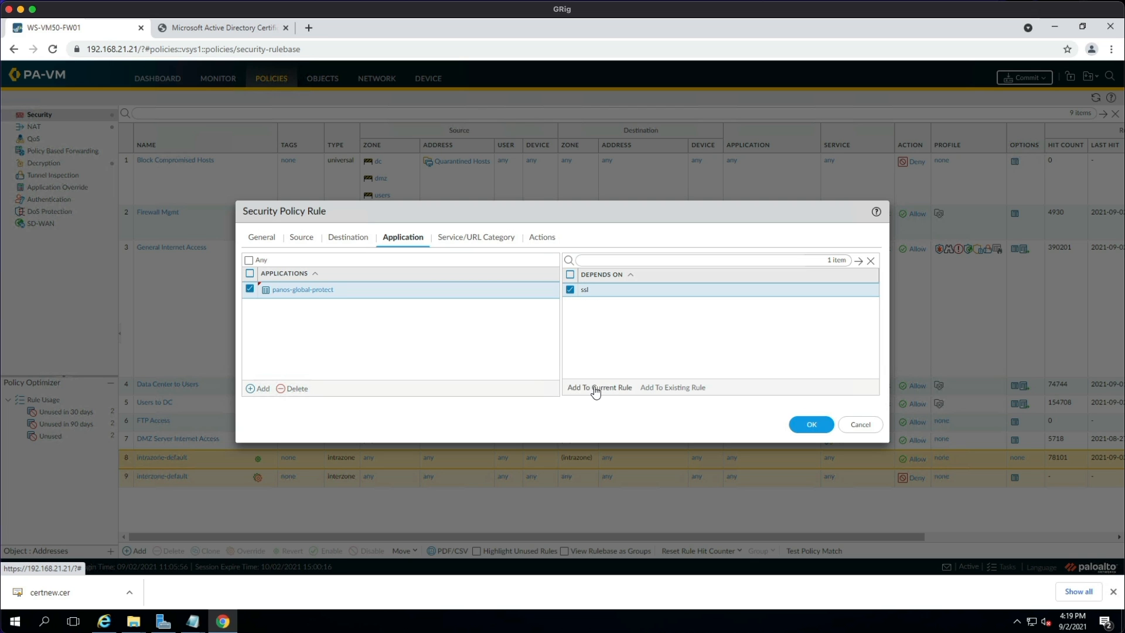
click(595, 389)
click(469, 240)
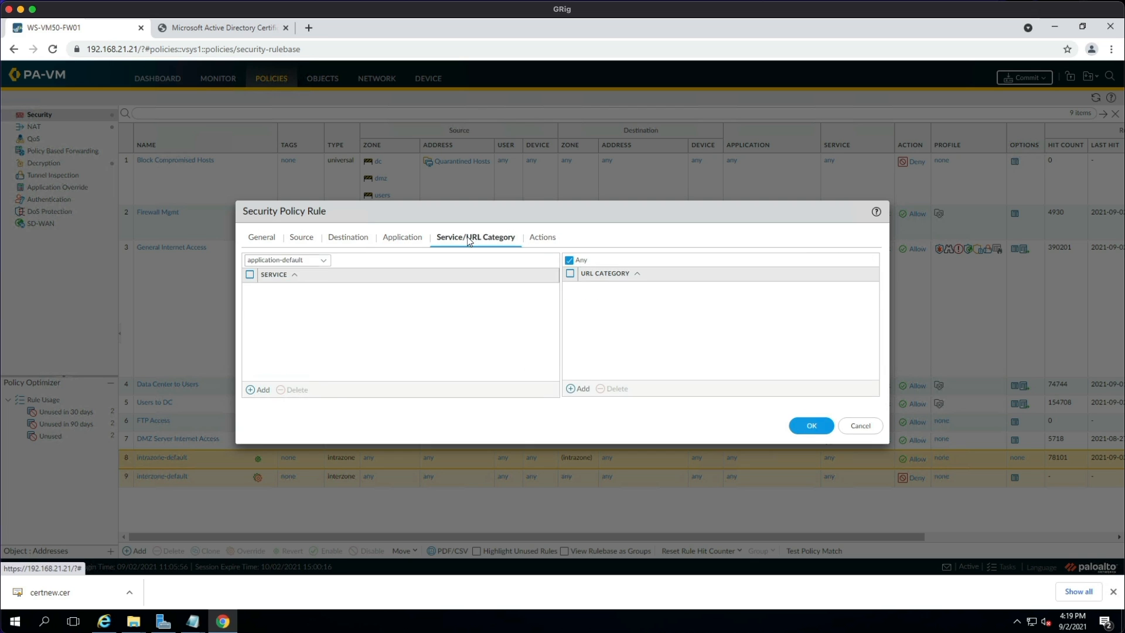
click(543, 239)
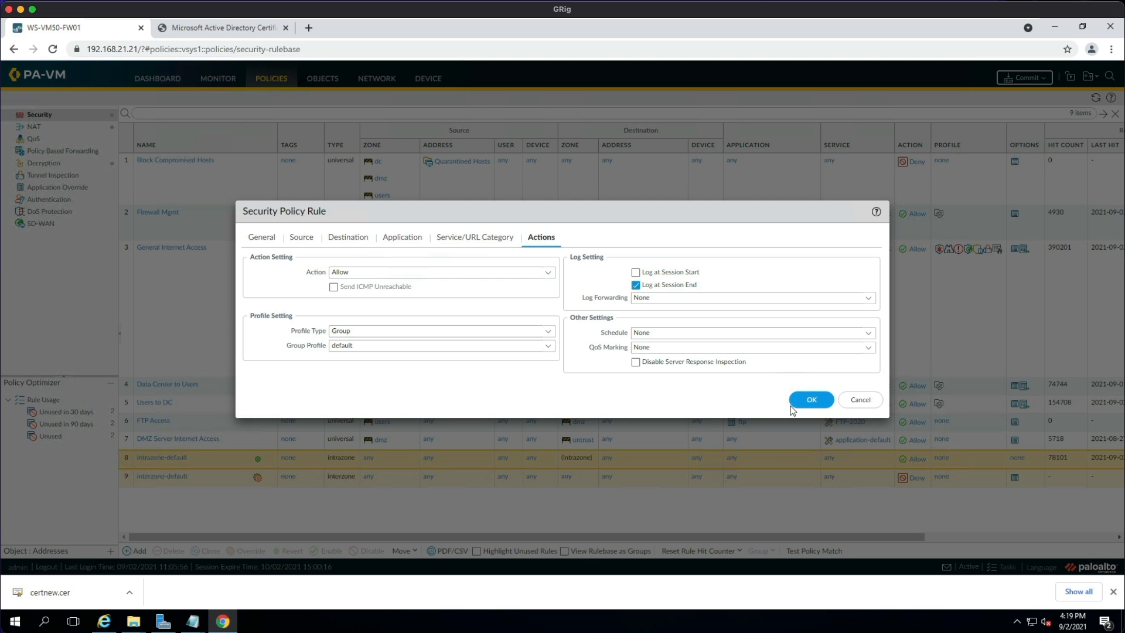
click(812, 399)
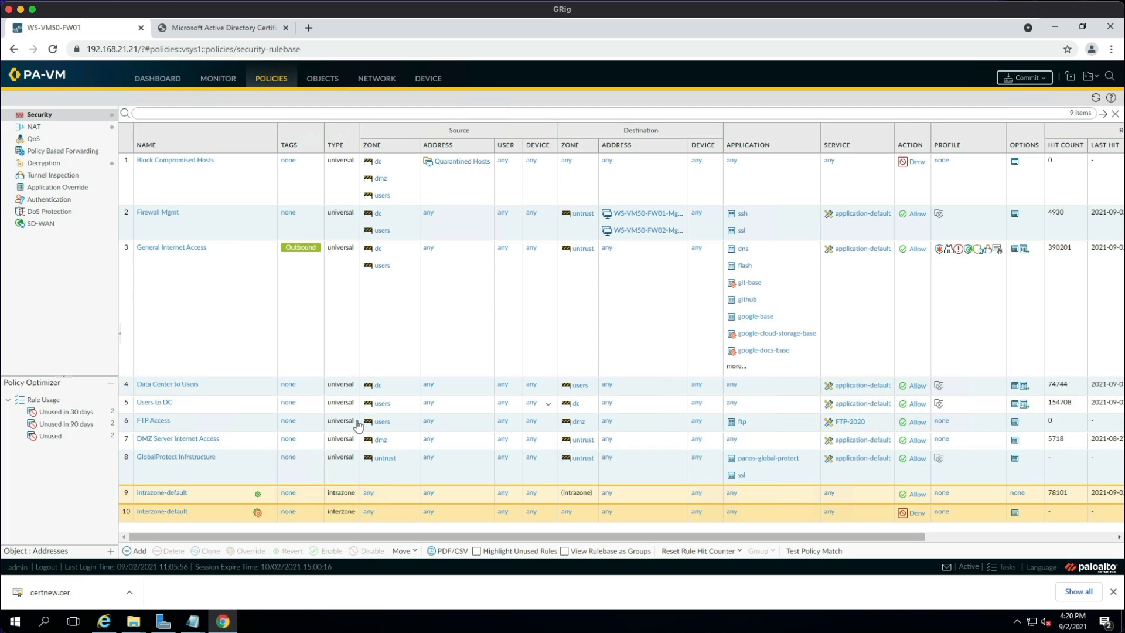
Drag the GlobalProtect Infrstructure rule up to position 2, then start another new security rule.
drag(177, 456, 180, 205)
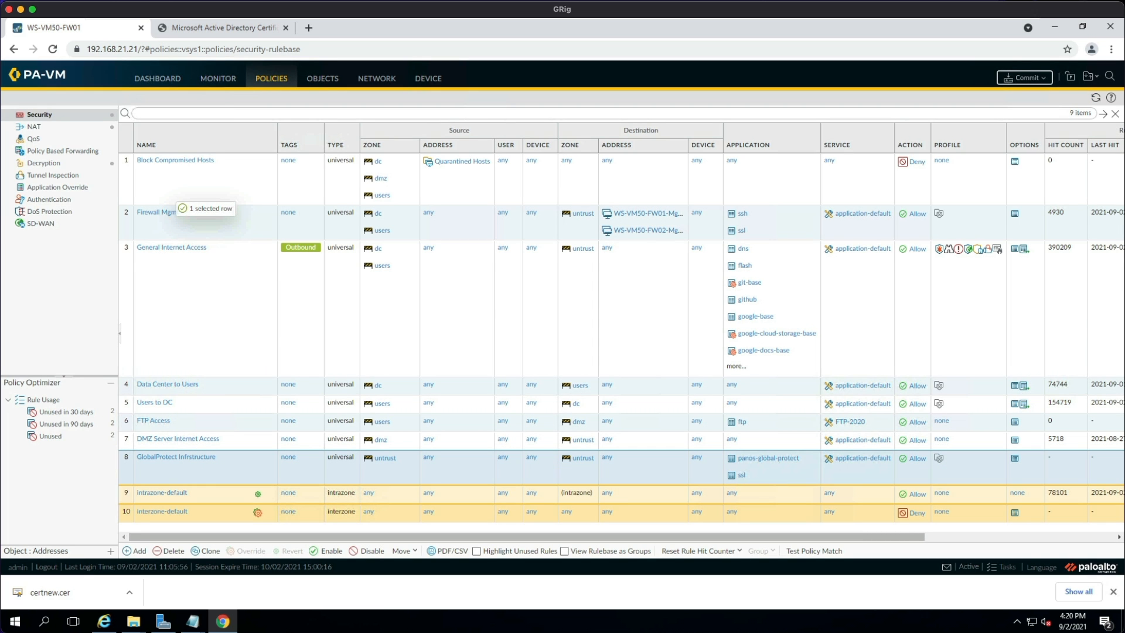
drag(178, 206, 178, 208)
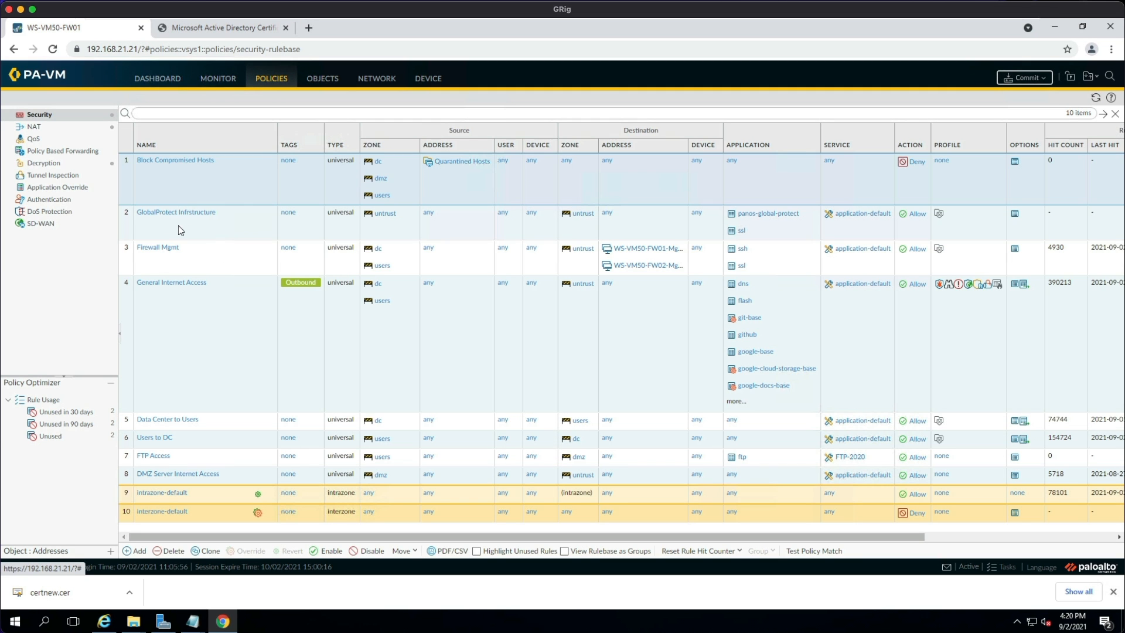
click(139, 551)
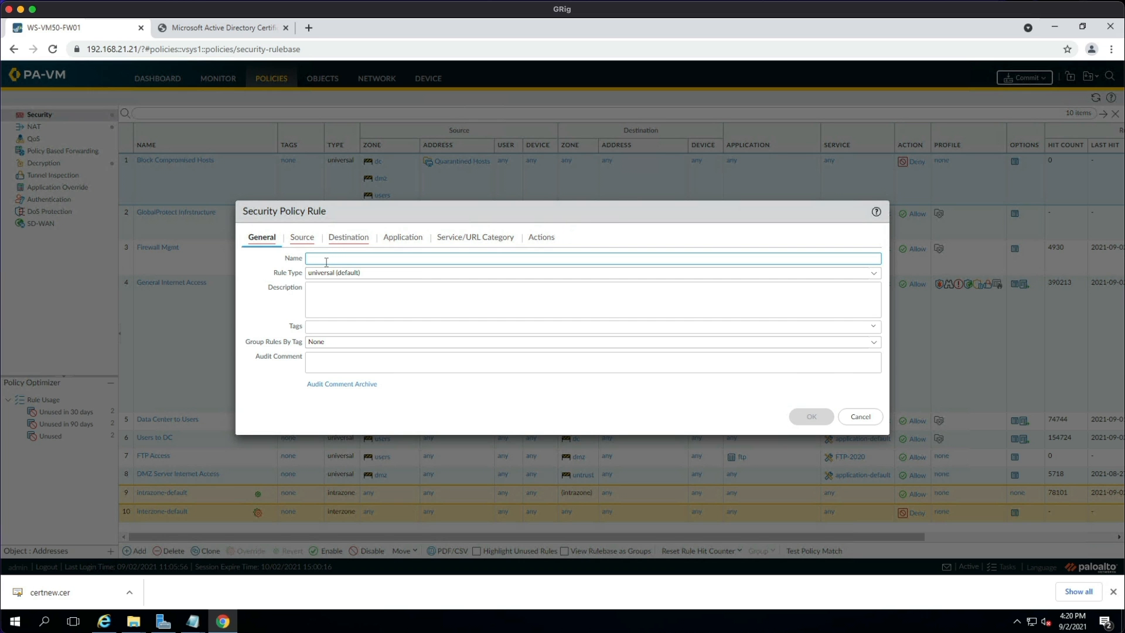
Name the rule 'GP users to internal resources' with globalprotect as its source zone.
click(328, 259)
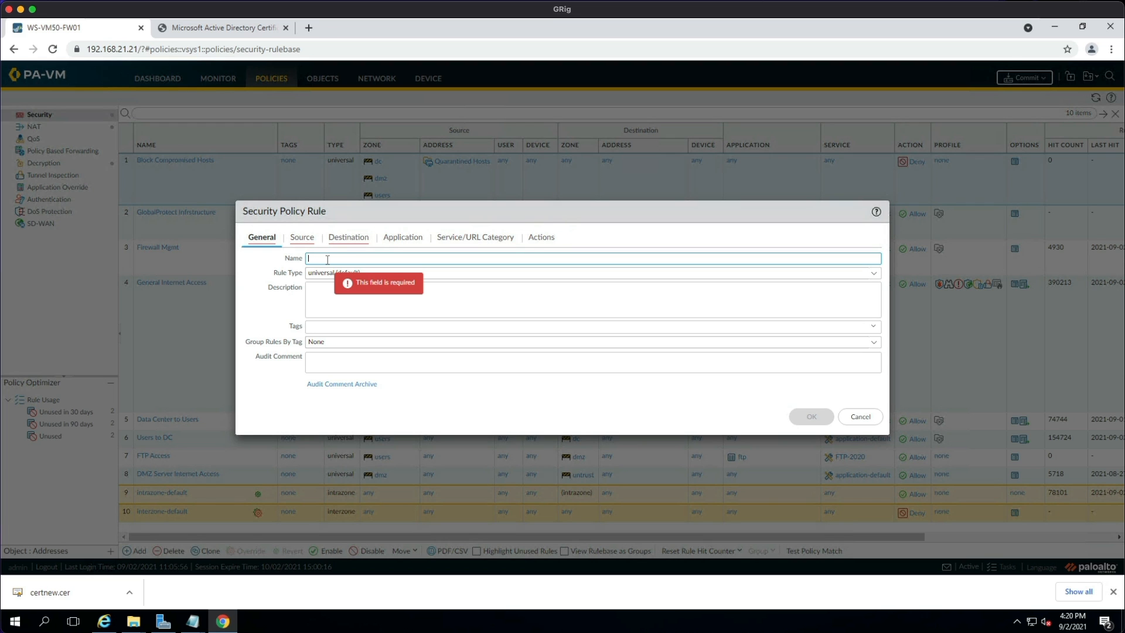
text(GP users to internal resources)
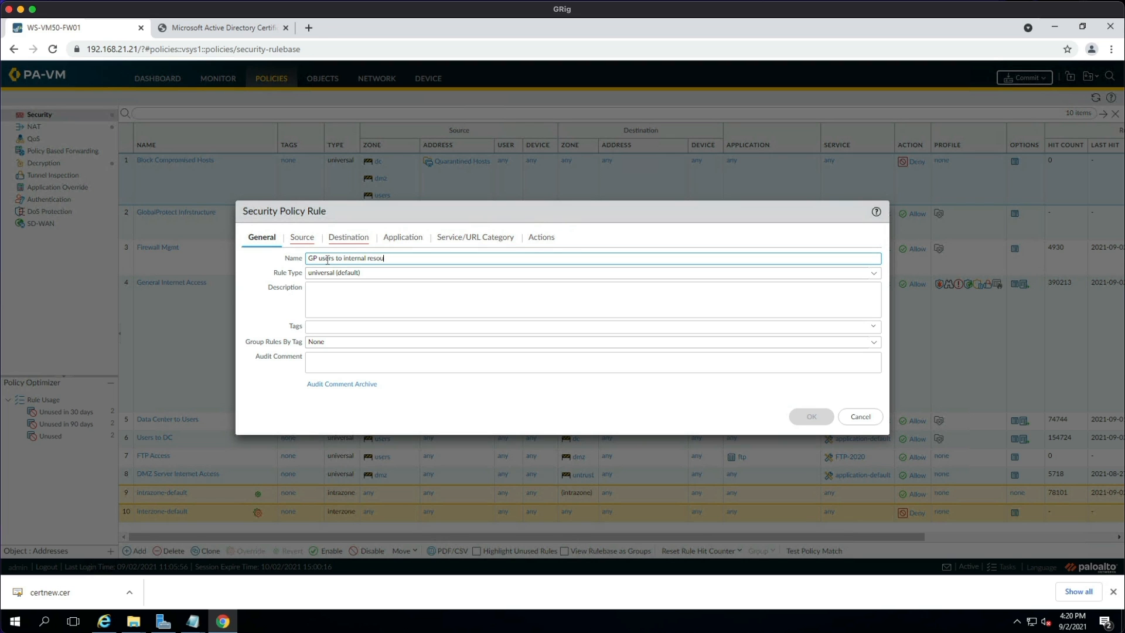
click(301, 238)
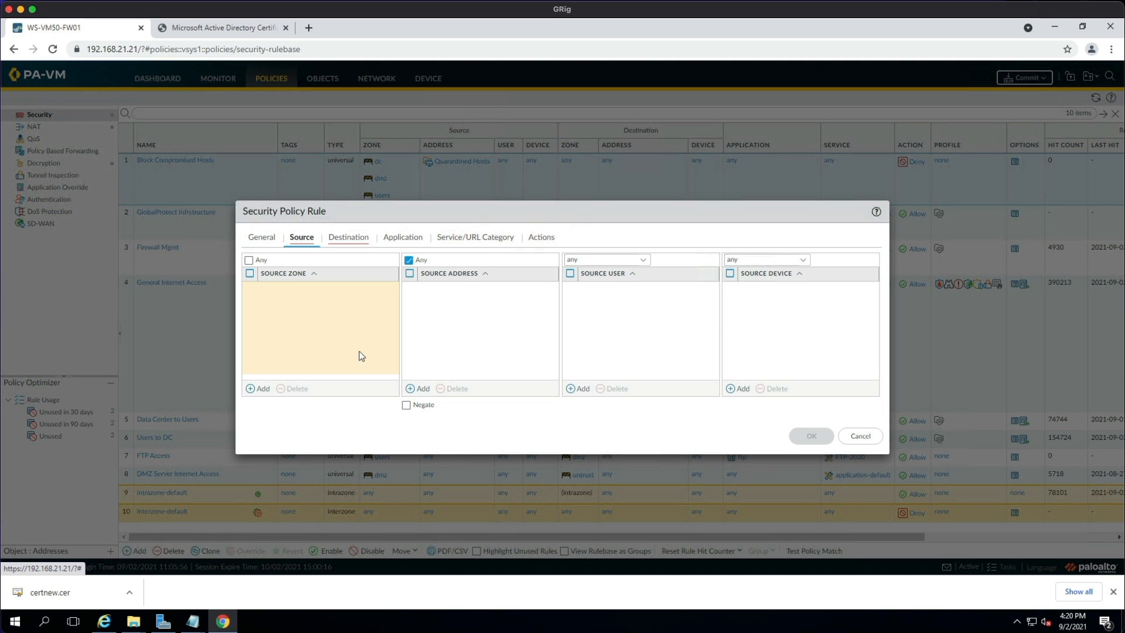
click(258, 388)
click(301, 331)
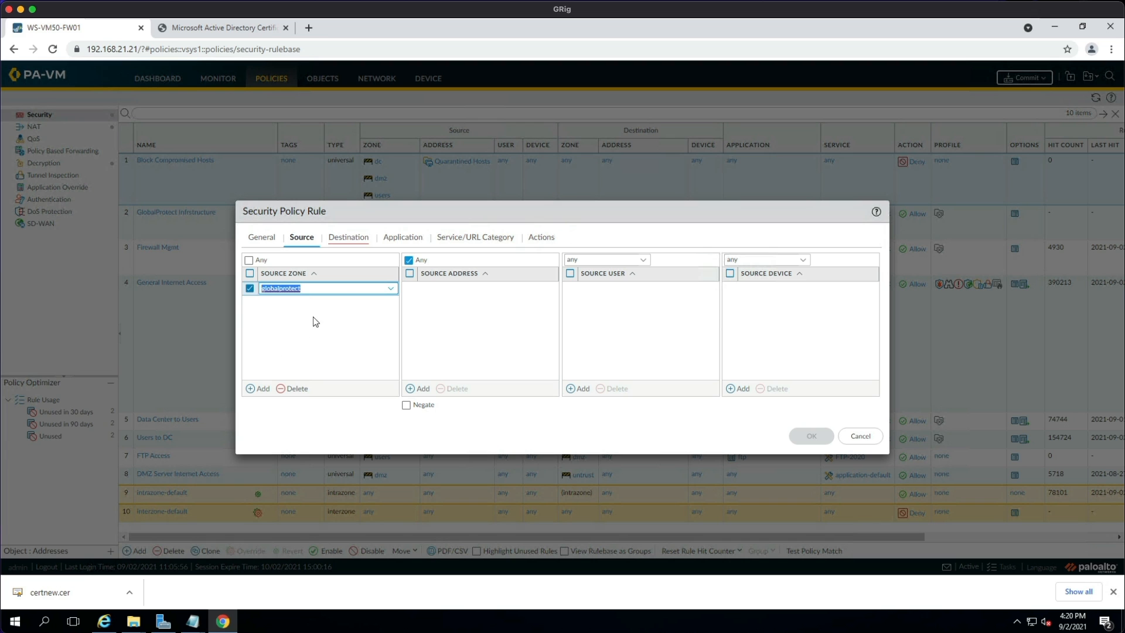
Add dc, dmz and users as destination zones, keep application-default service, and save the rule.
click(354, 240)
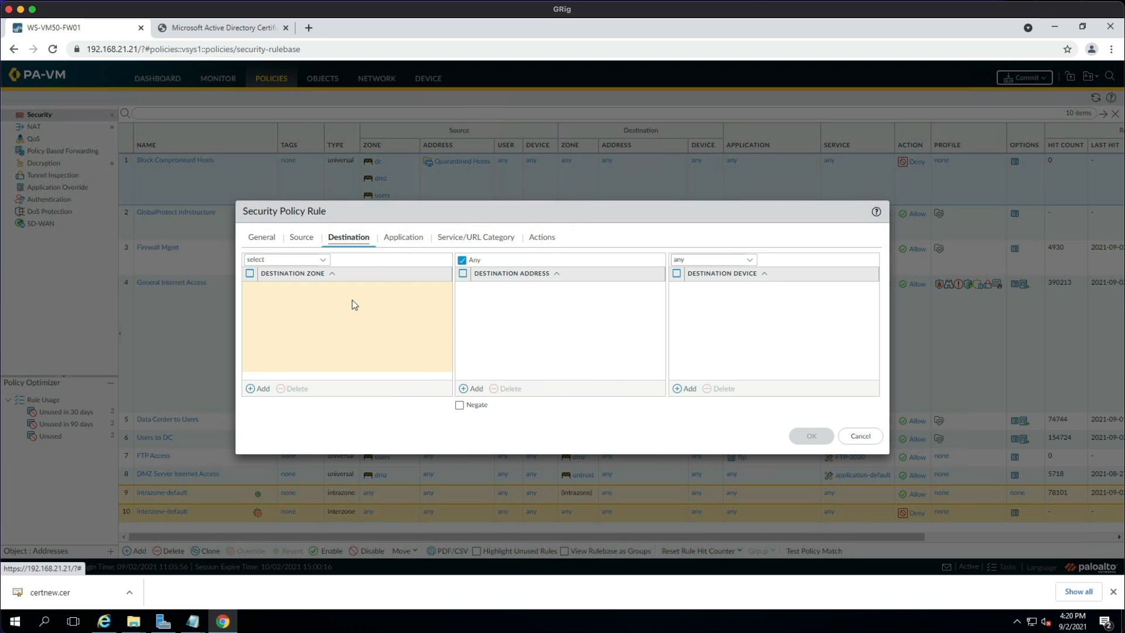
click(258, 389)
click(272, 303)
click(258, 388)
click(284, 333)
click(265, 390)
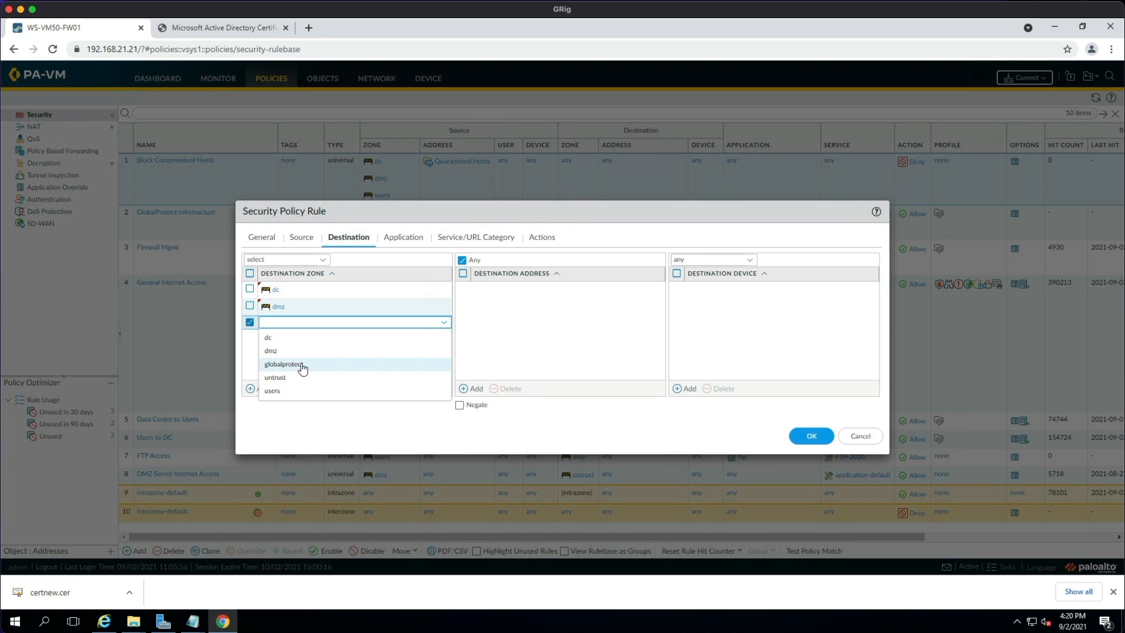
click(289, 391)
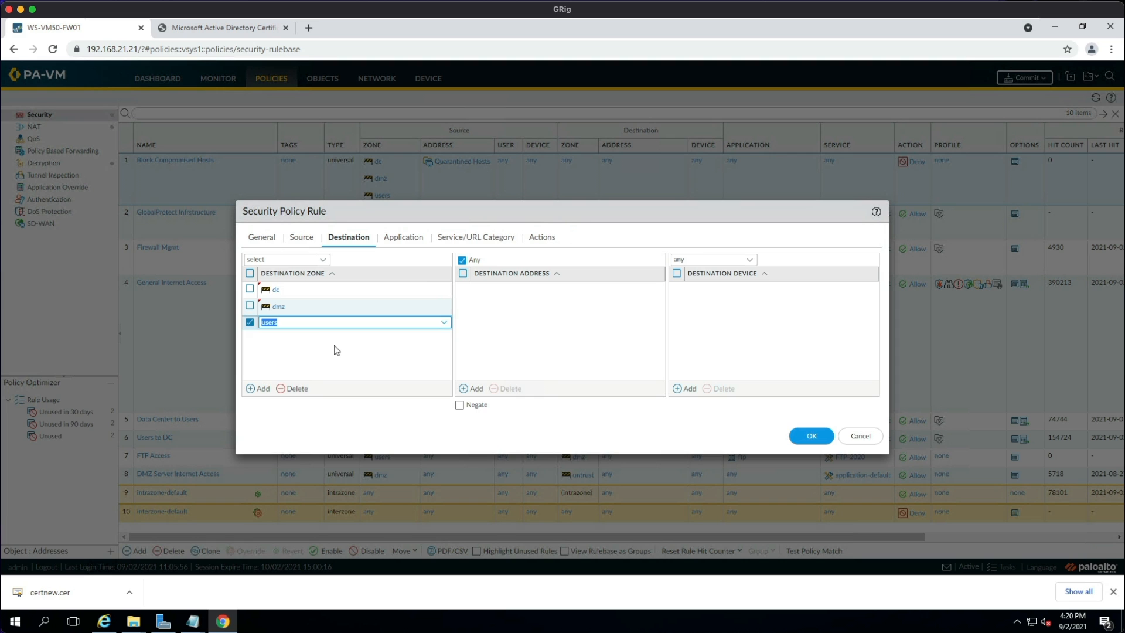
click(402, 239)
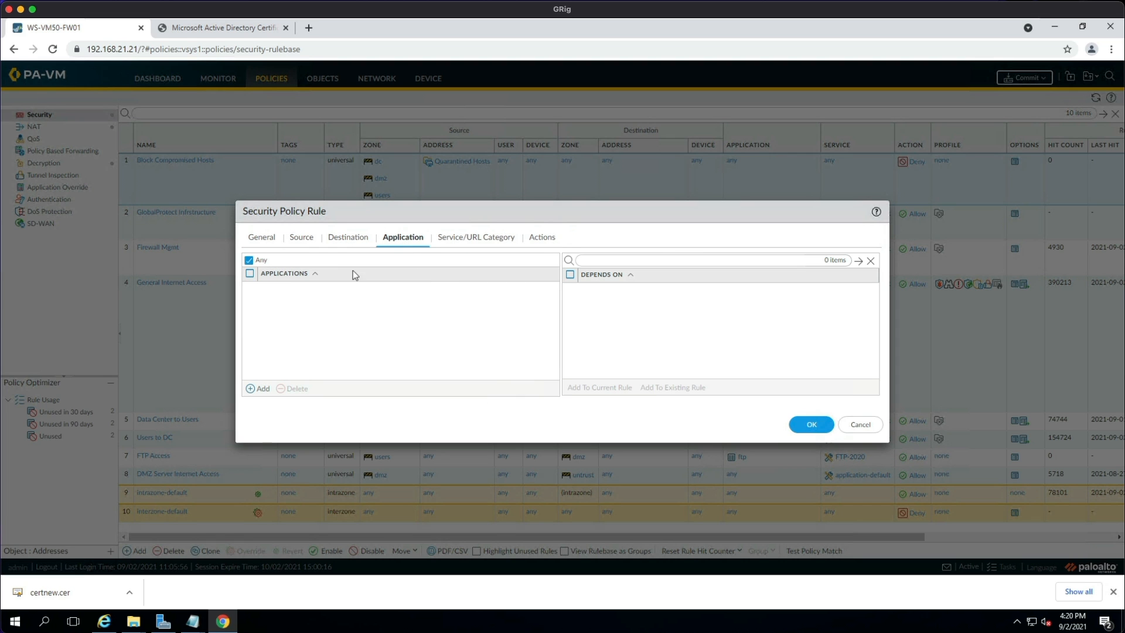
click(474, 239)
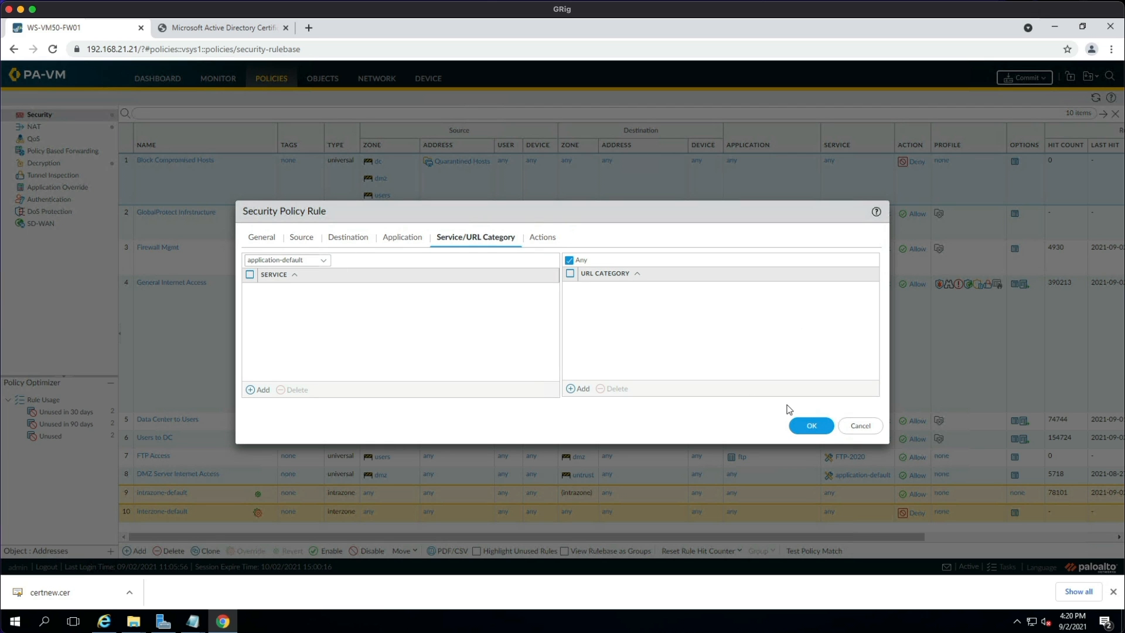
click(811, 425)
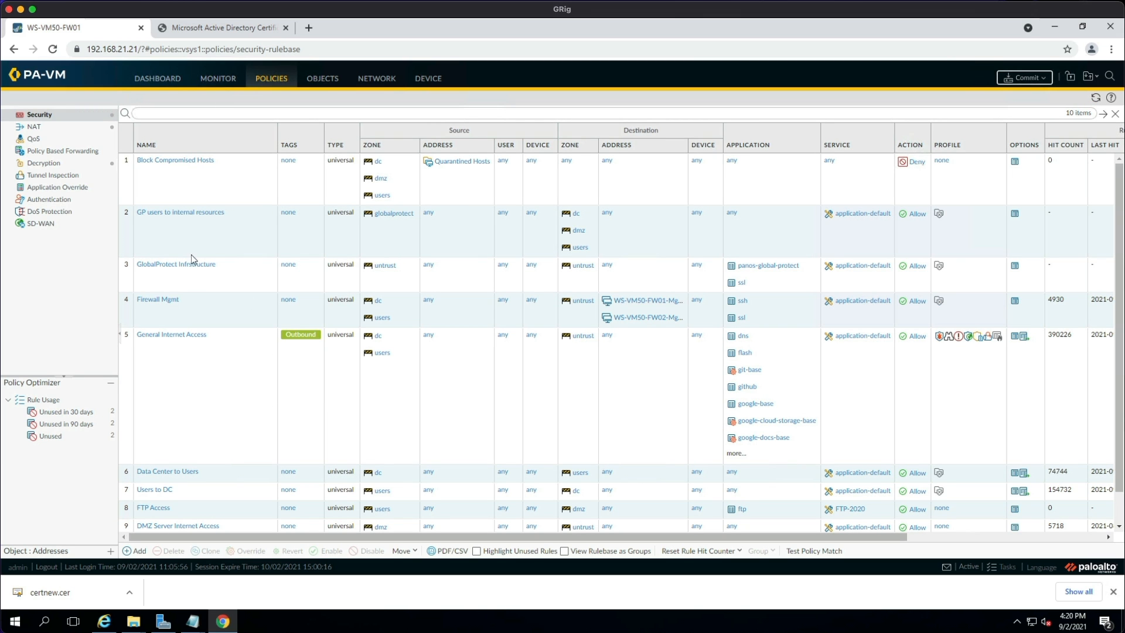
Return GlobalProtect Infrstructure to rule 2 above GP users to internal resources, then select General Internet Access.
click(194, 234)
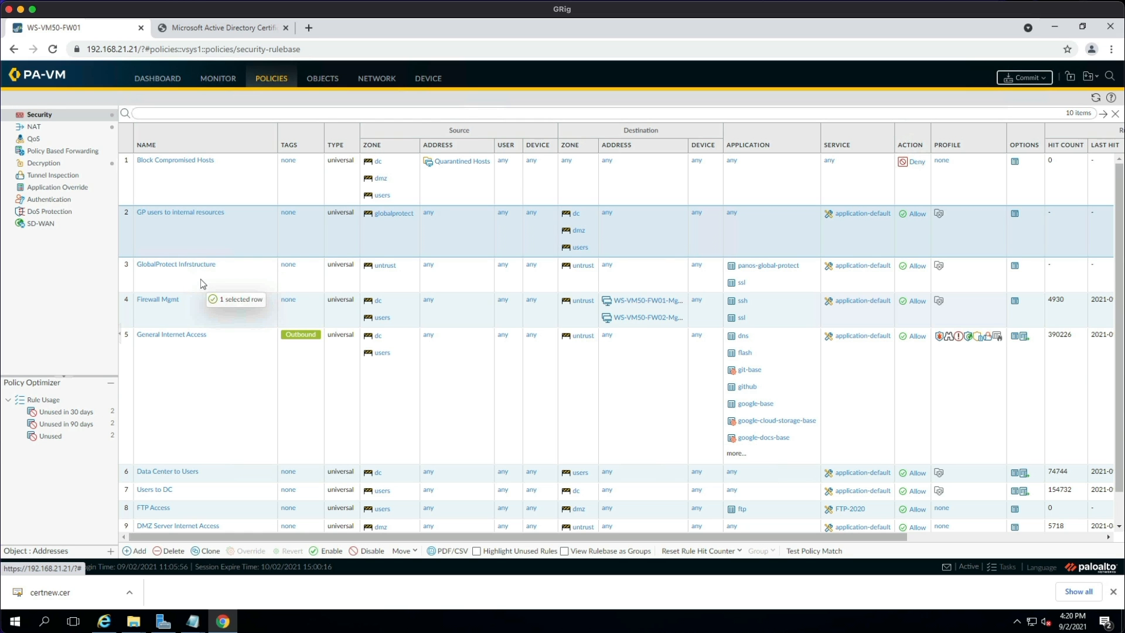
click(202, 277)
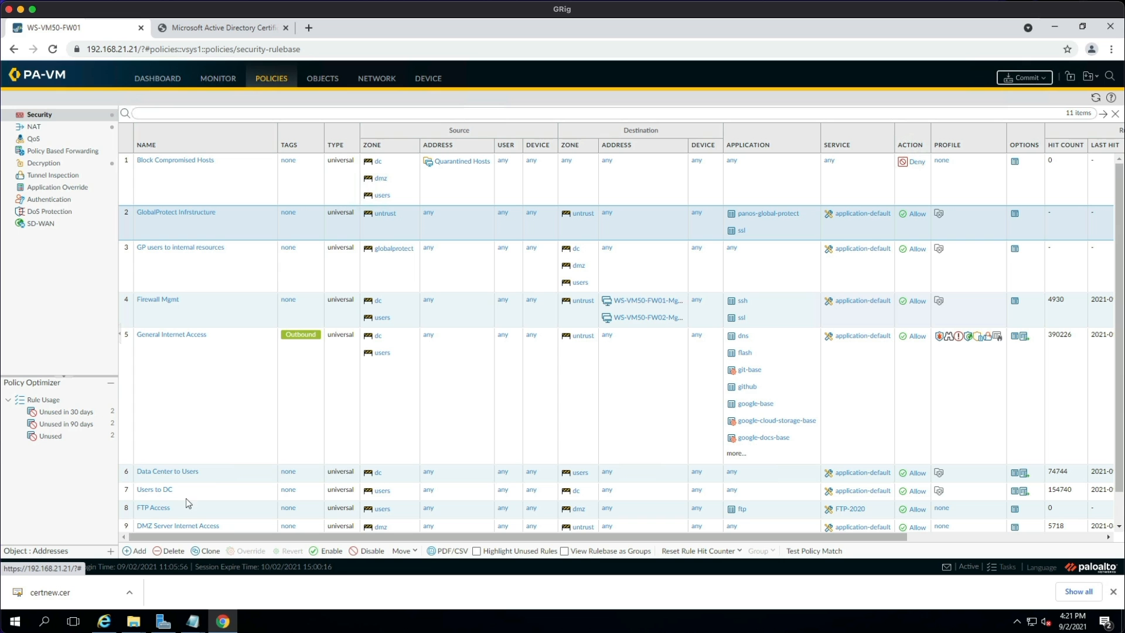
scroll(220, 419, down, 2)
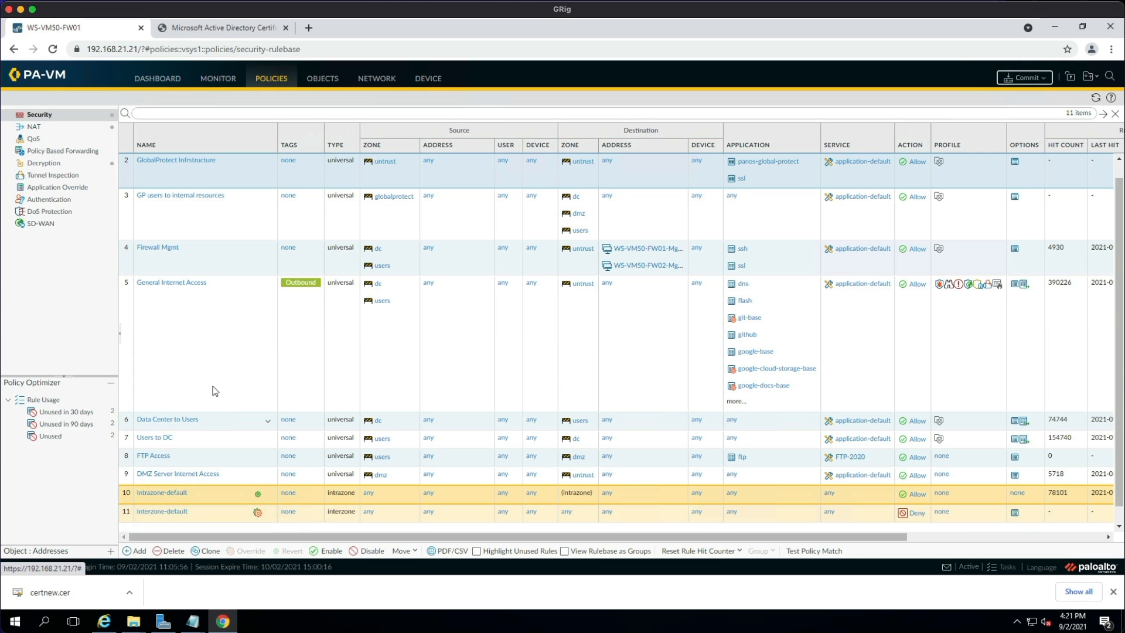
click(182, 322)
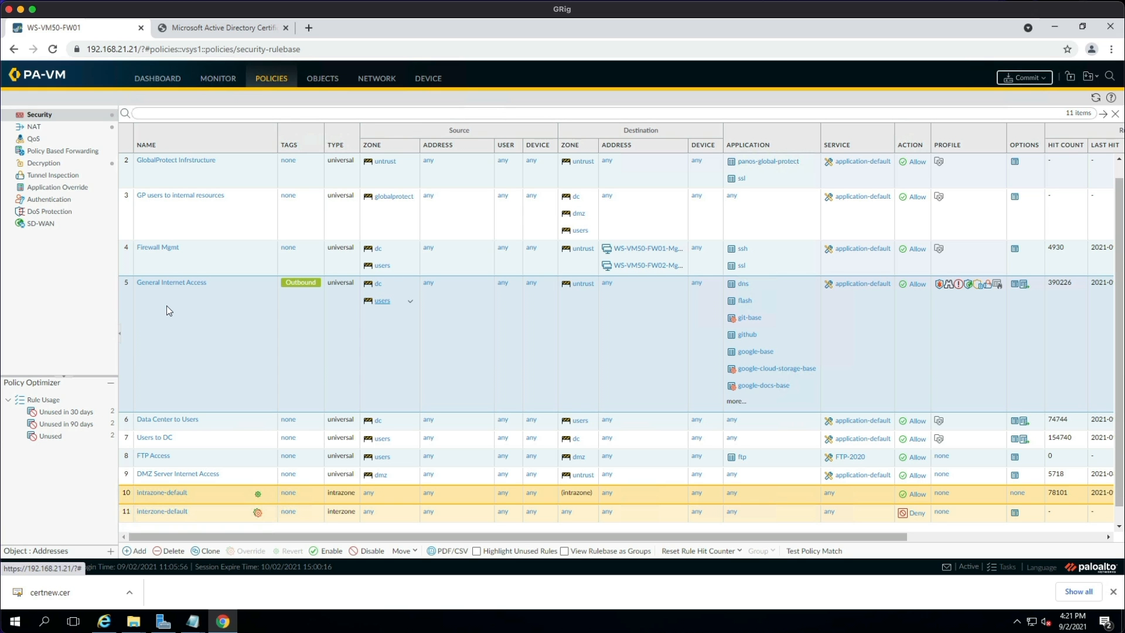
Add globalprotect as a source zone of General Internet Access, then go to the NAT rulebase.
click(174, 283)
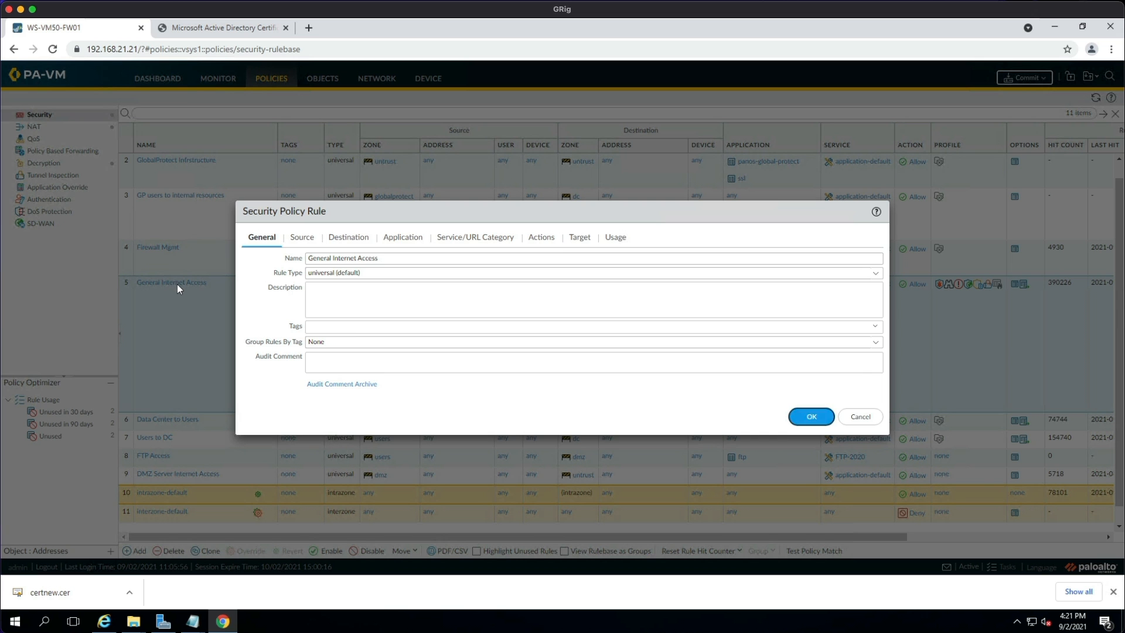
click(302, 237)
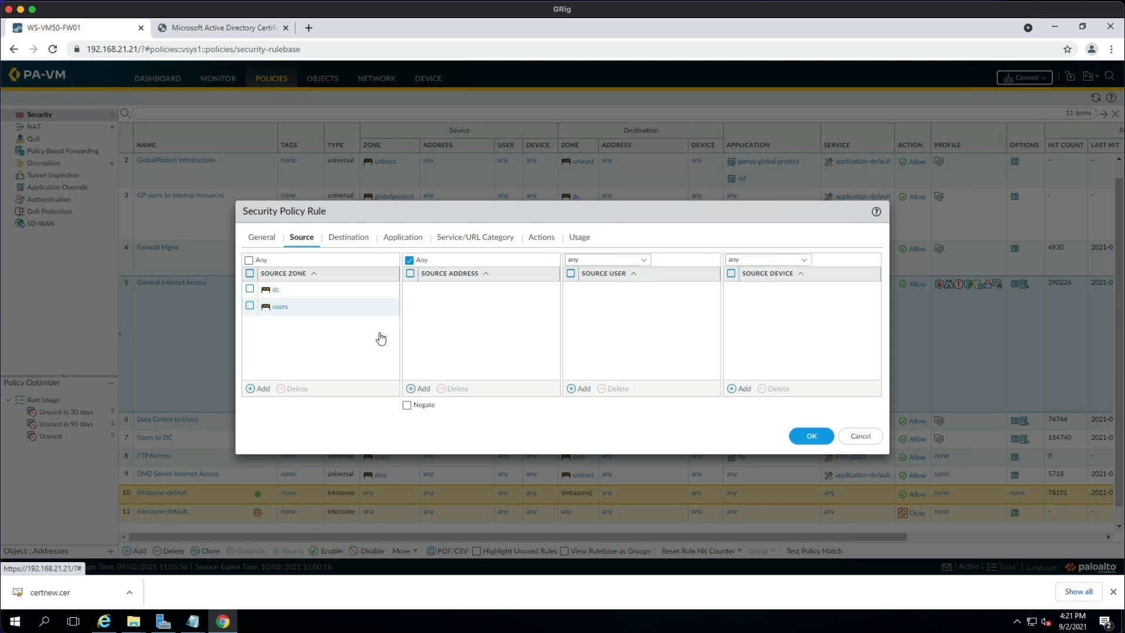
click(261, 389)
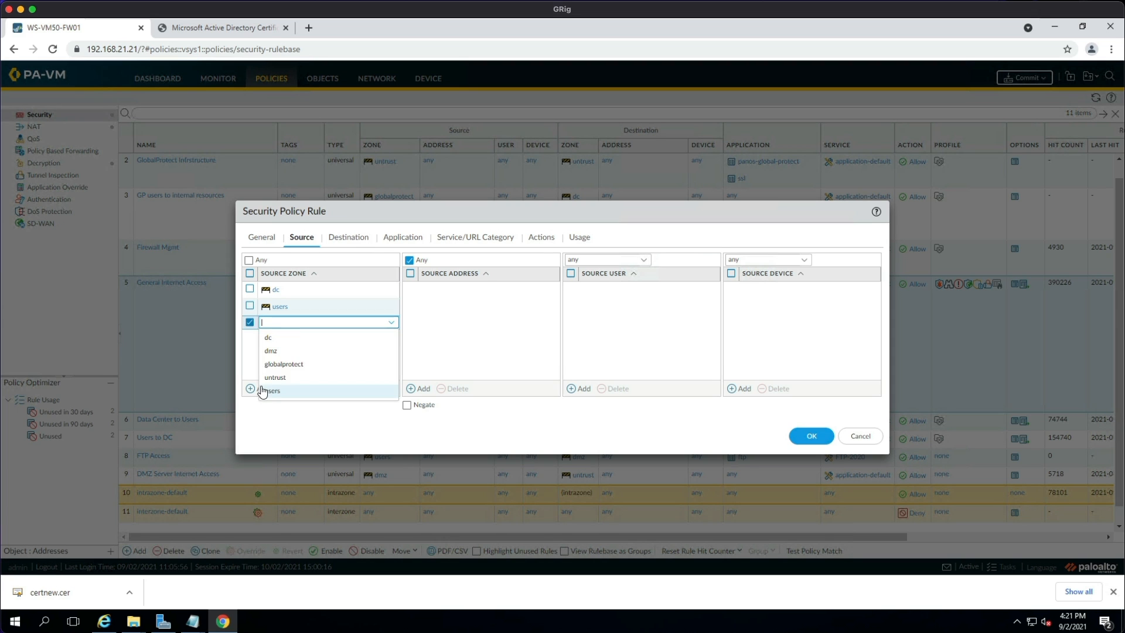
click(295, 365)
click(811, 435)
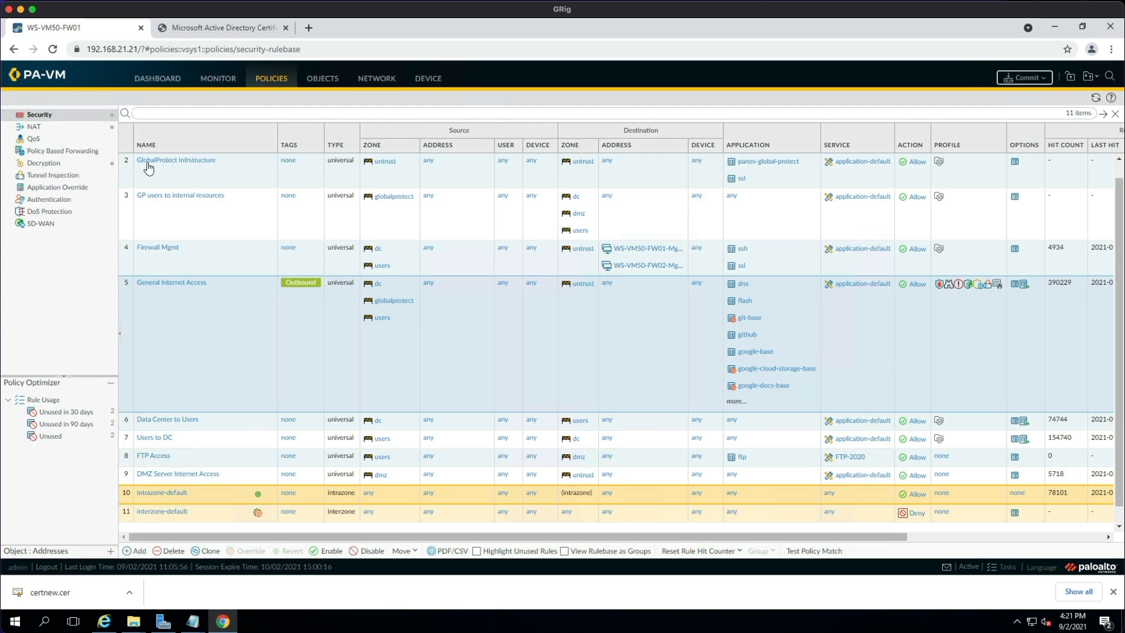
click(58, 127)
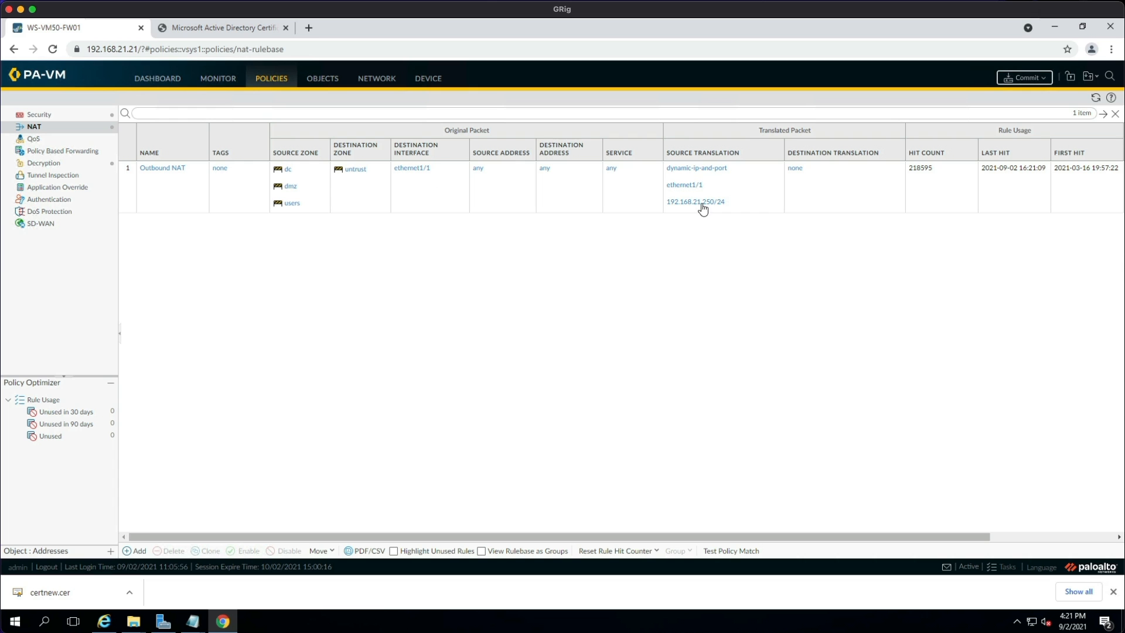
Add globalprotect to the Outbound NAT rule's source zones alongside dc, dmz and users.
click(164, 170)
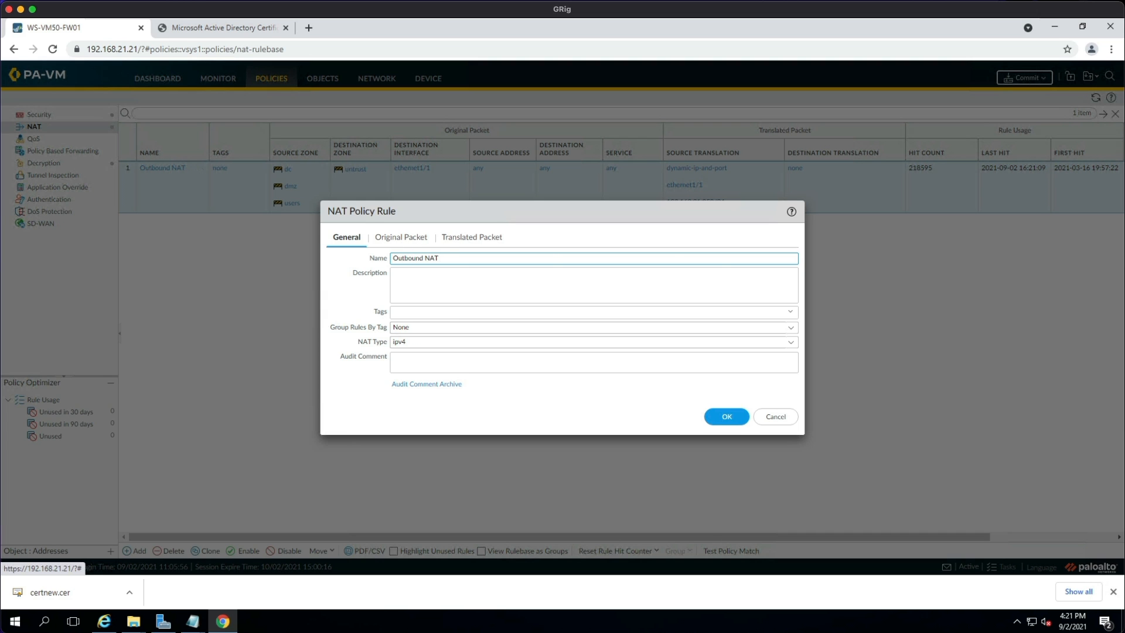
click(401, 237)
click(343, 388)
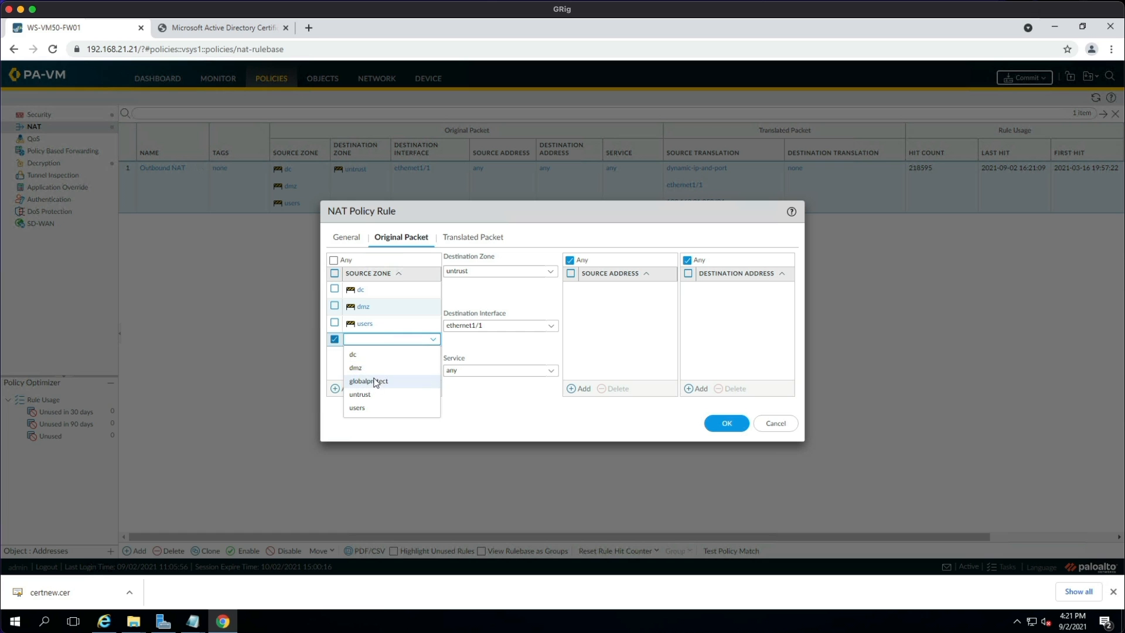
click(369, 381)
click(721, 430)
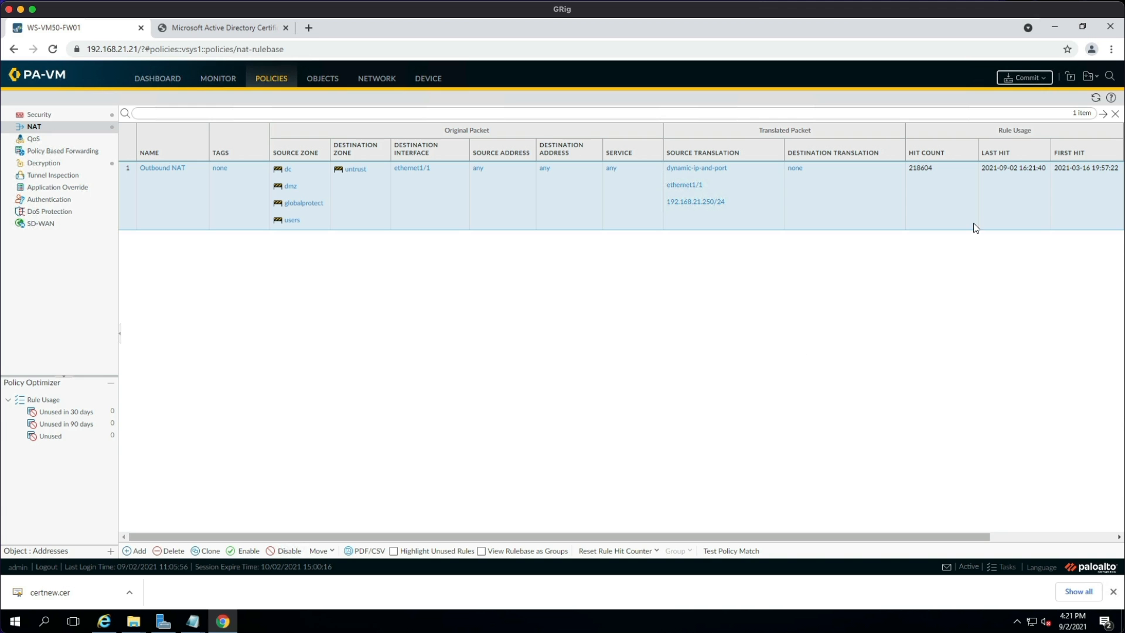
Commit all pending changes to the firewall and close the successful commit status.
click(1024, 78)
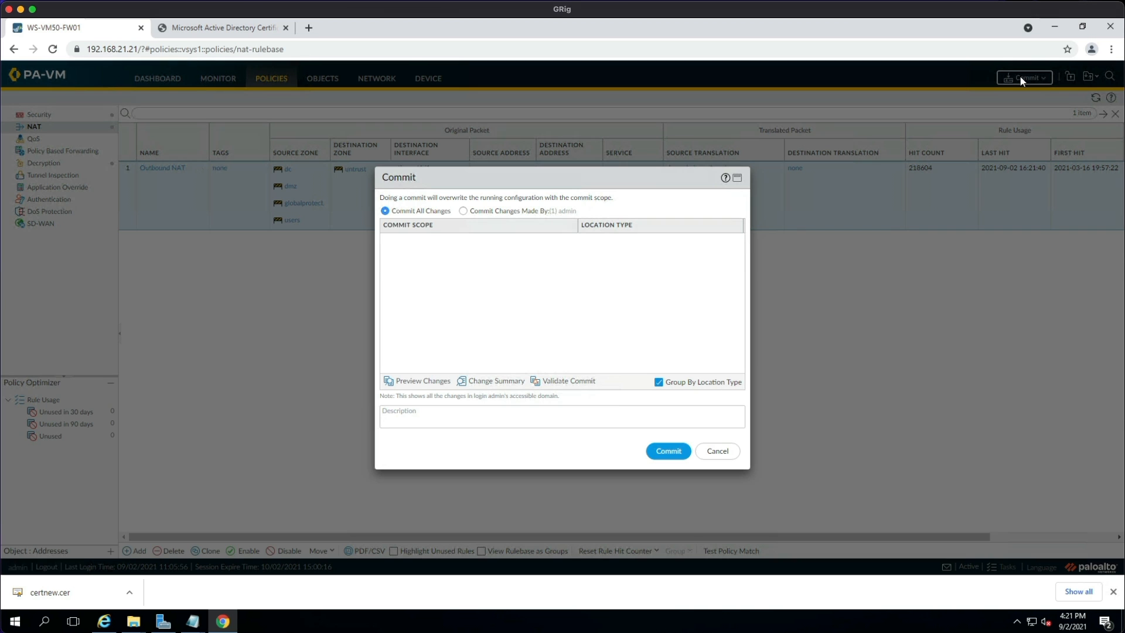
click(664, 450)
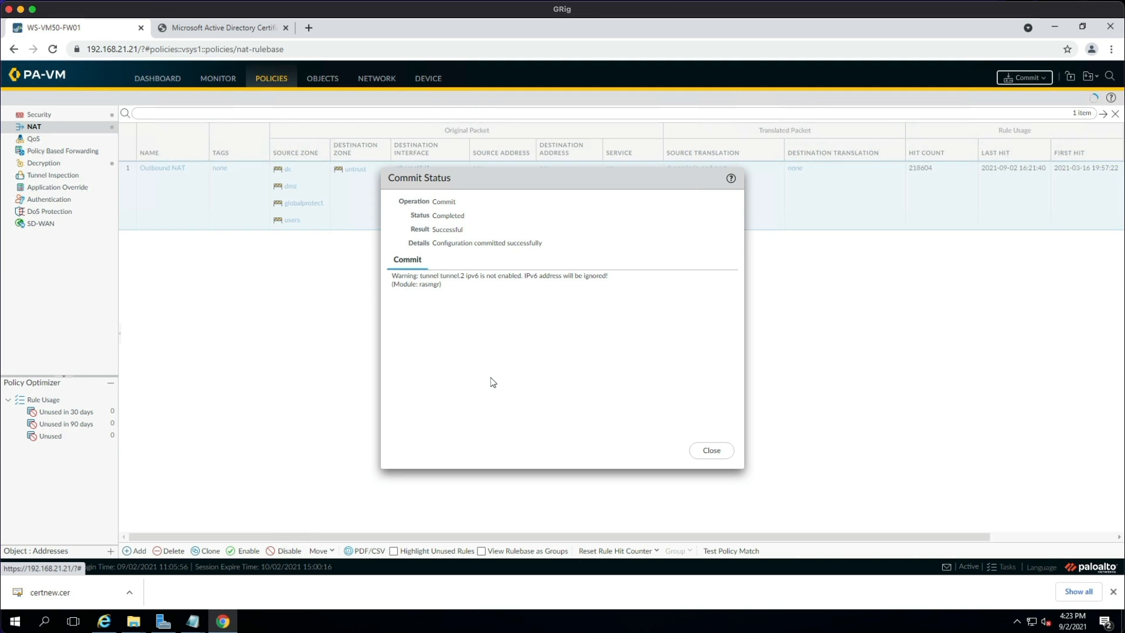
click(710, 449)
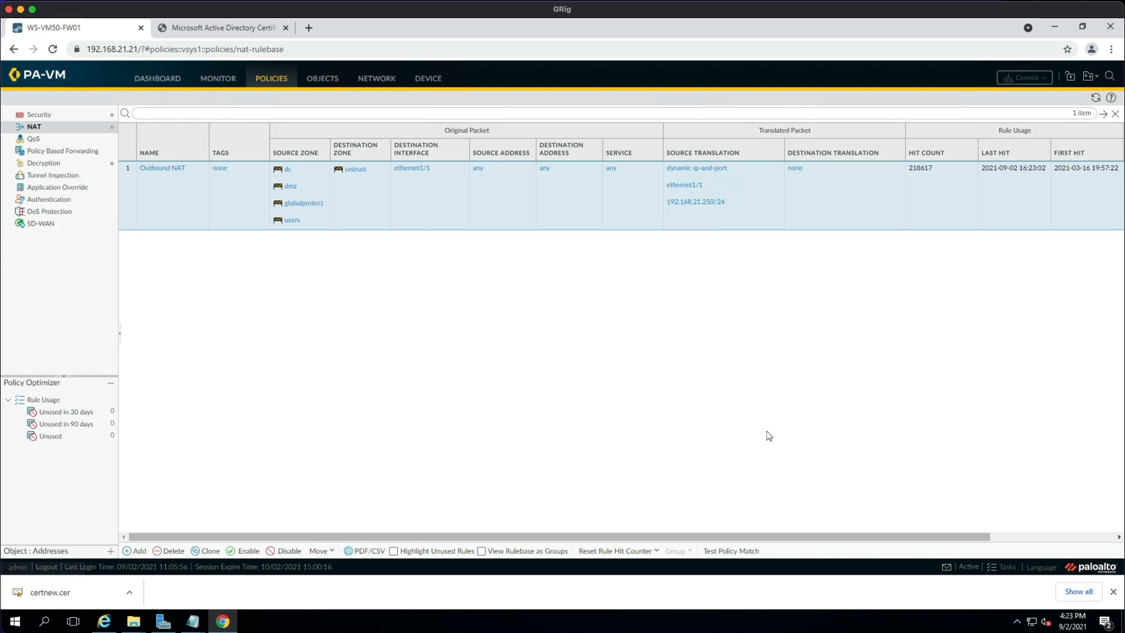